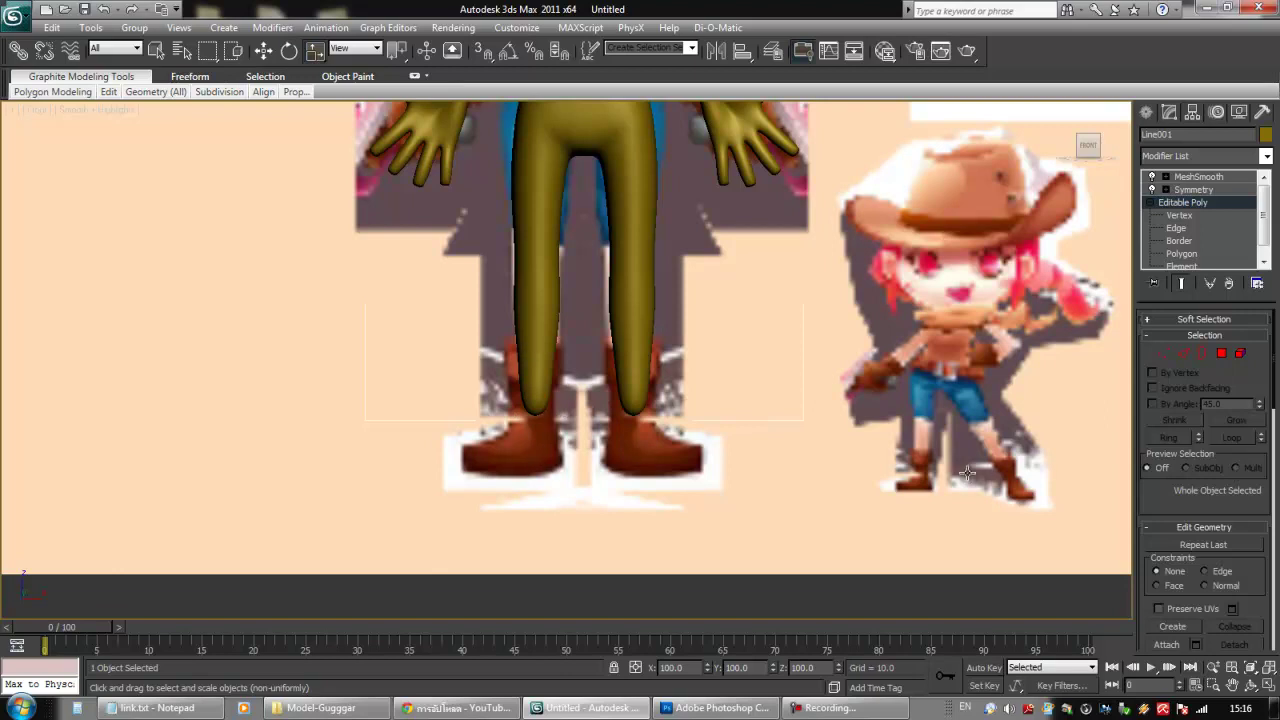
- Enter the Polygon sub-object level of the body's Editable Poly and turn off the end-result display of the modifiers above it
{"action": "key", "text": "alt"}
{"action": "middle_click_drag", "start_coordinate": [526, 352], "coordinate": [451, 363], "text": "alt"}
{"action": "middle_click_drag", "start_coordinate": [544, 332], "coordinate": [644, 413]}
{"action": "scroll", "coordinate": [591, 449], "scroll_direction": "down", "scroll_amount": 3}
{"action": "scroll", "coordinate": [644, 413], "scroll_direction": "up", "scroll_amount": 2}
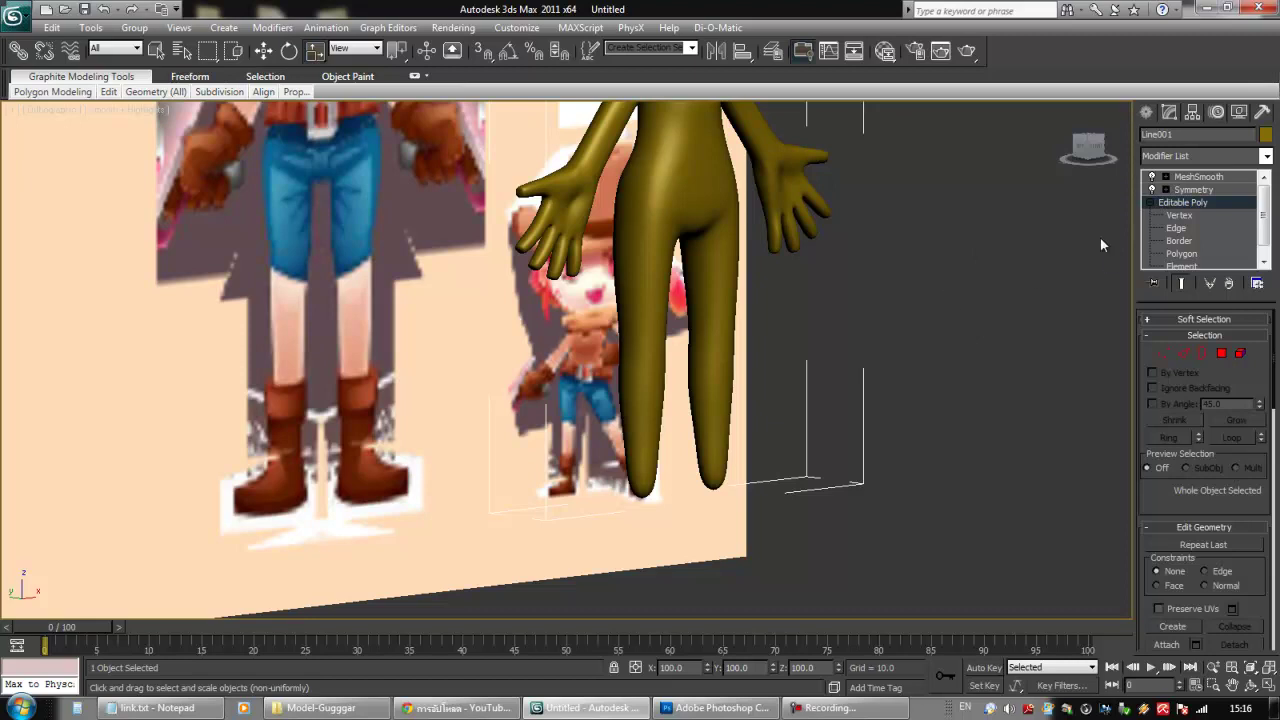
{"action": "left_click", "coordinate": [1149, 203]}
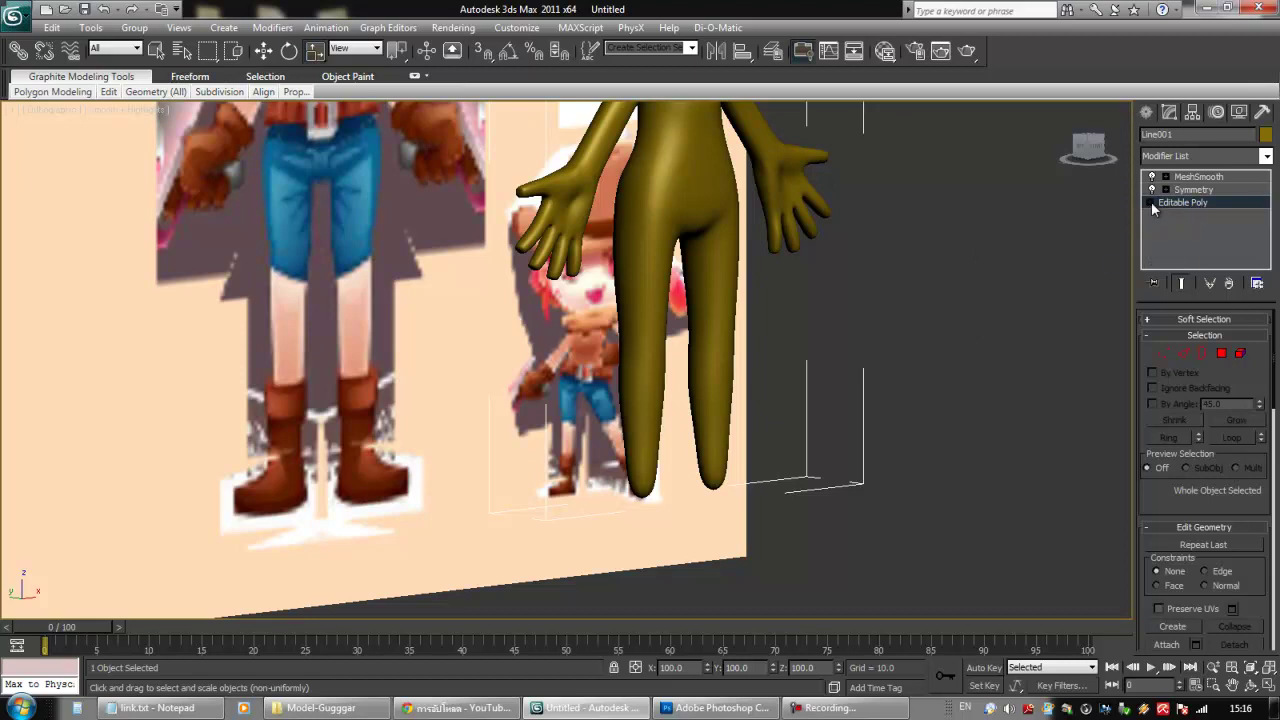
{"action": "left_click", "coordinate": [1149, 203]}
{"action": "left_click", "coordinate": [1181, 253]}
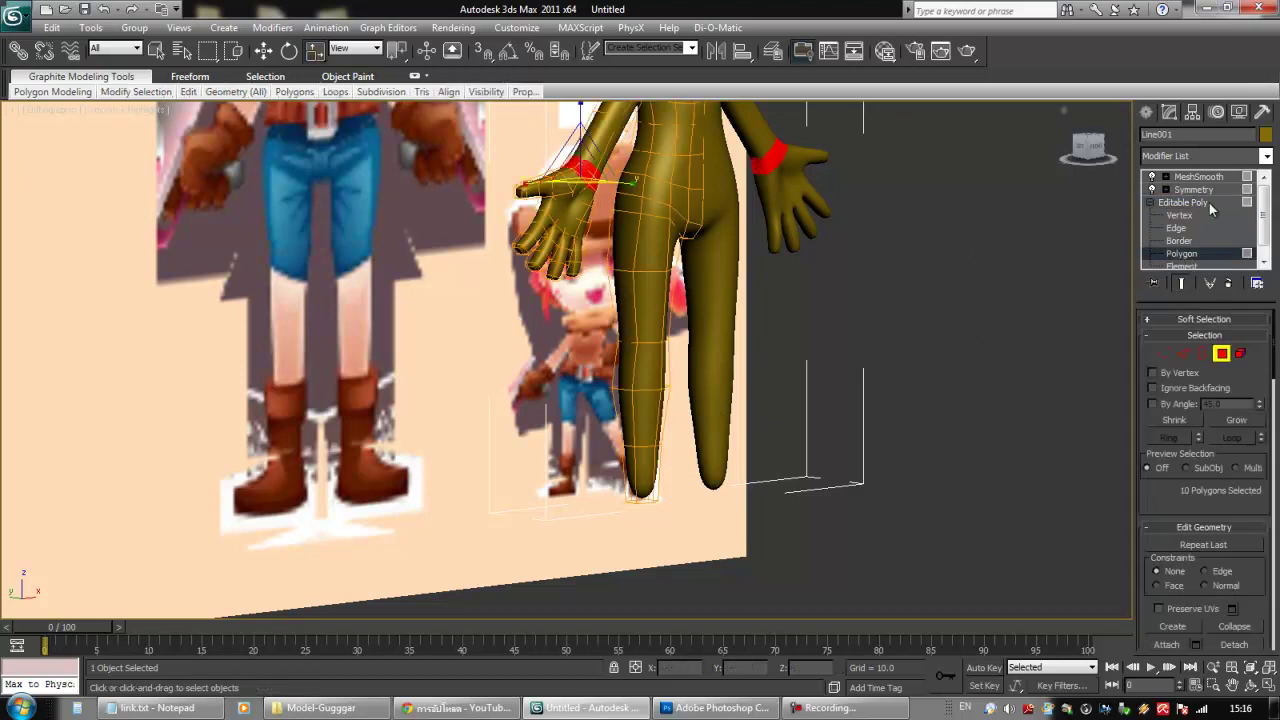
{"action": "left_click", "coordinate": [1183, 284]}
- Select the polygon capping the lower end of the leg and move it down slightly to a height of about Z 9.54
{"action": "middle_click_drag", "start_coordinate": [757, 354], "coordinate": [714, 313], "text": "alt"}
{"action": "left_click", "coordinate": [648, 425]}
{"action": "middle_click_drag", "start_coordinate": [648, 425], "coordinate": [663, 489], "text": "alt"}
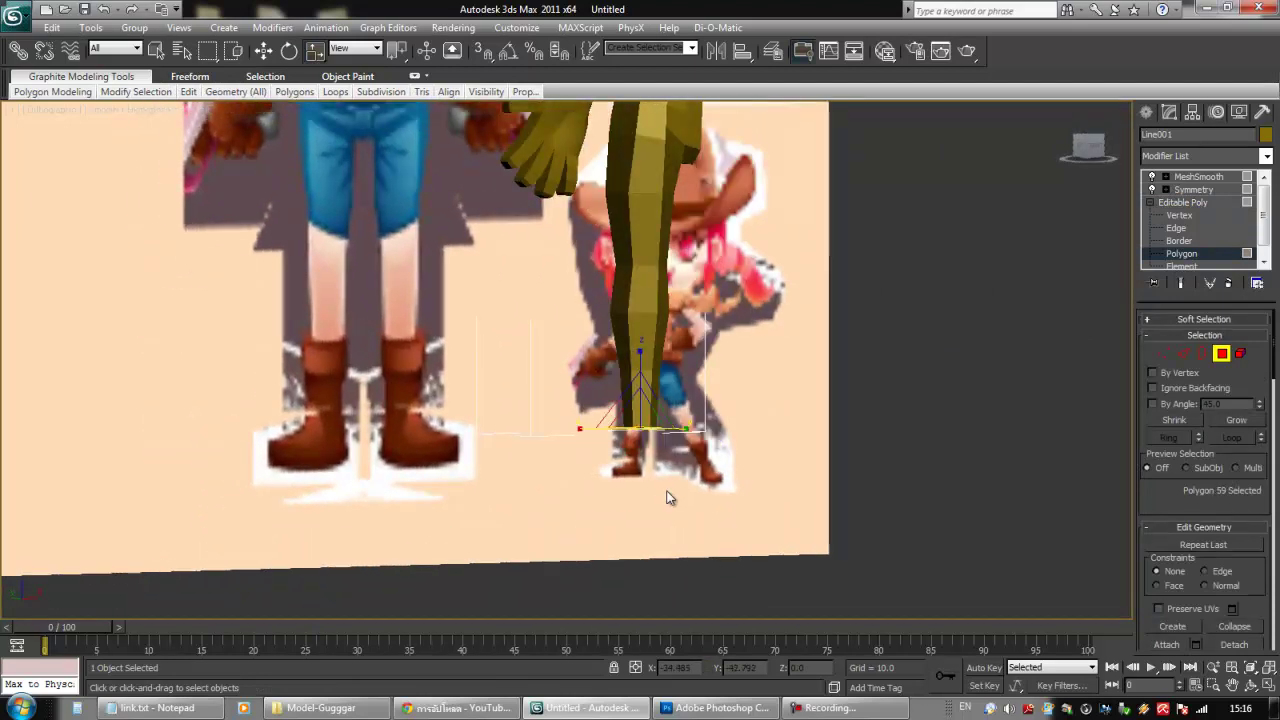
{"action": "key", "text": "f"}
{"action": "scroll", "coordinate": [614, 351], "scroll_direction": "up", "scroll_amount": 4}
{"action": "middle_click_drag", "start_coordinate": [606, 305], "coordinate": [605, 407]}
{"action": "left_click", "coordinate": [263, 50]}
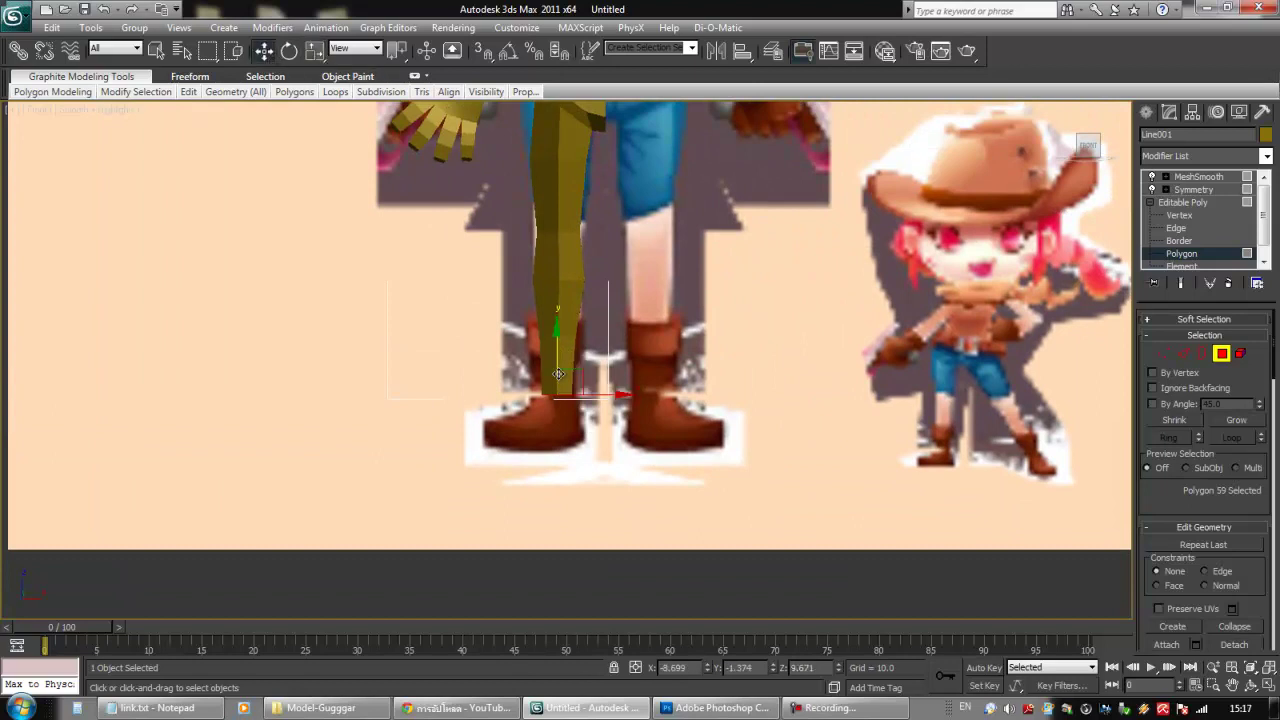
{"action": "left_click_drag", "start_coordinate": [554, 352], "coordinate": [554, 359]}
- Extrude the leg's bottom polygon downward to add a short ankle segment
{"action": "mouse_move", "coordinate": [560, 413]}
{"action": "middle_mouse_down", "text": "alt"}
{"action": "mouse_move", "coordinate": [560, 428]}
{"action": "mouse_move", "coordinate": [668, 437]}
{"action": "mouse_move", "coordinate": [634, 400]}
{"action": "mouse_move", "coordinate": [654, 420]}
{"action": "mouse_move", "coordinate": [573, 402]}
{"action": "middle_mouse_up", "text": "alt"}
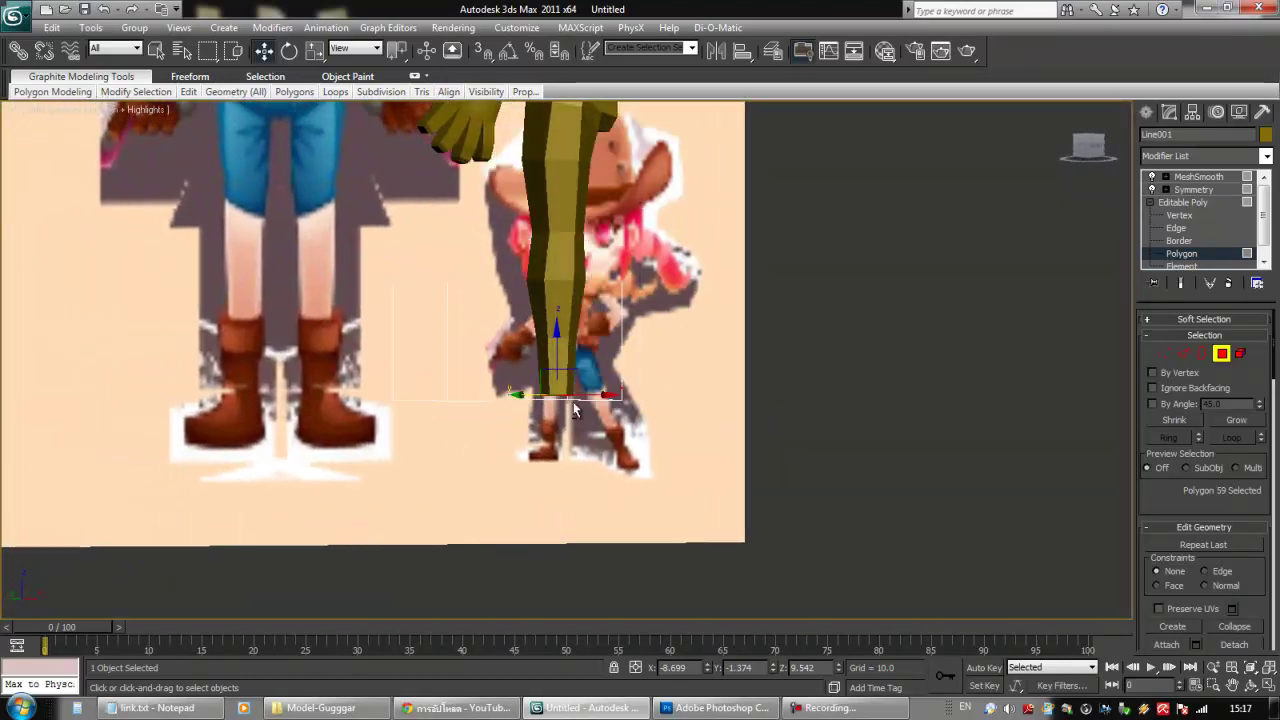
{"action": "middle_click_drag", "start_coordinate": [556, 339], "coordinate": [598, 352], "text": "alt"}
{"action": "scroll", "coordinate": [598, 352], "scroll_direction": "up", "scroll_amount": 2}
{"action": "right_click", "coordinate": [591, 345]}
{"action": "left_click", "coordinate": [571, 389]}
{"action": "left_click_drag", "start_coordinate": [608, 345], "coordinate": [607, 310]}
{"action": "middle_click_drag", "start_coordinate": [607, 310], "coordinate": [641, 377], "text": "alt"}
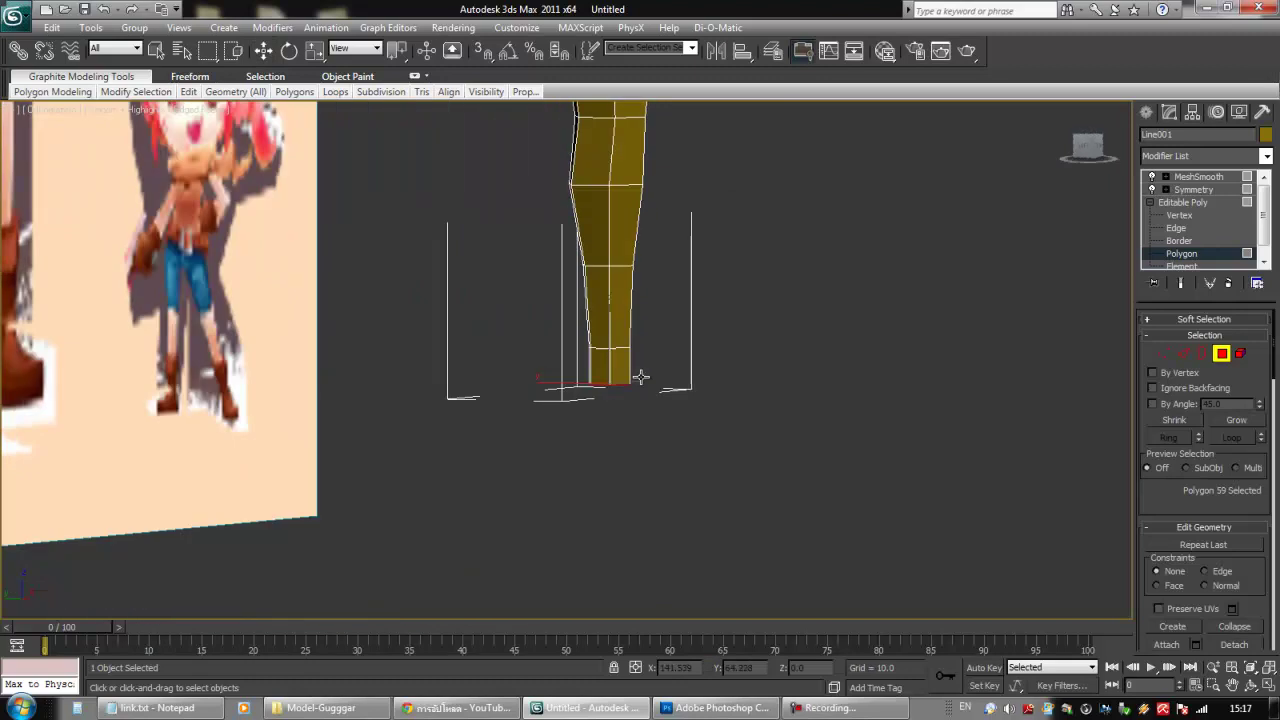
- Show the grid in the left view and move the leg's bottom polygon down to about Z 1.45, just above the ground line
{"action": "key", "text": "l"}
{"action": "scroll", "coordinate": [603, 357], "scroll_direction": "up", "scroll_amount": 3}
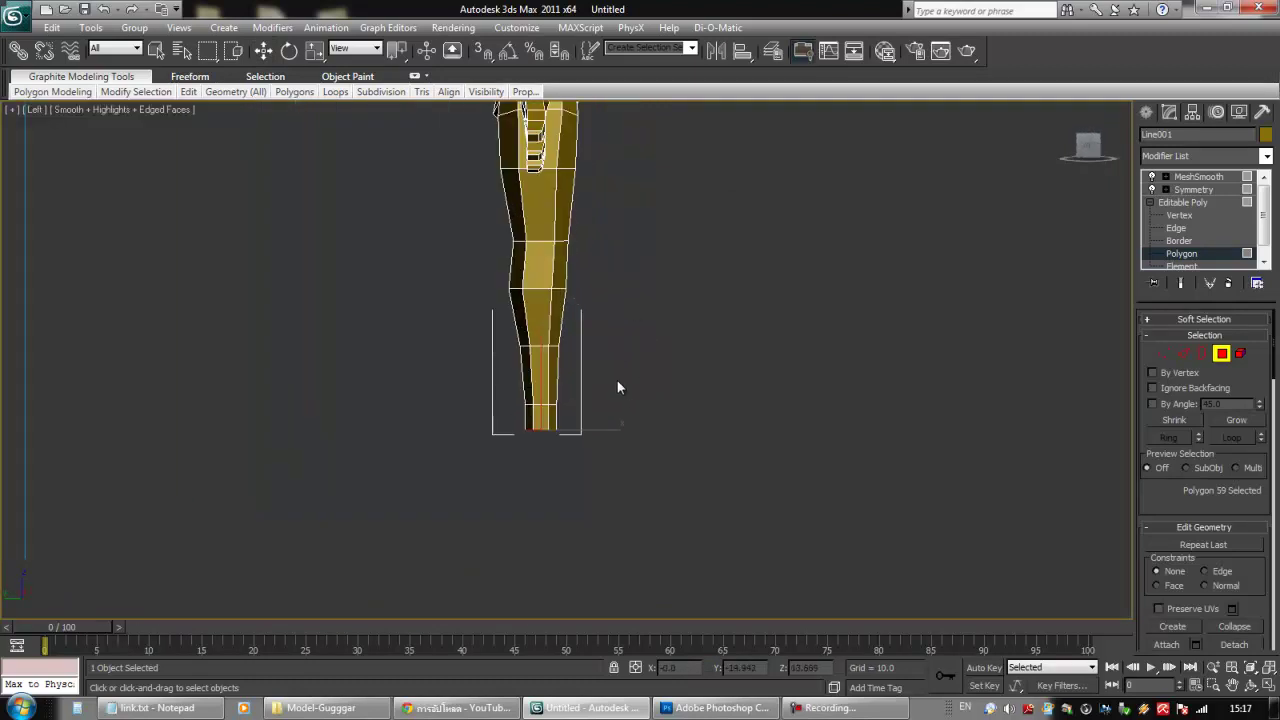
{"action": "key", "text": "g"}
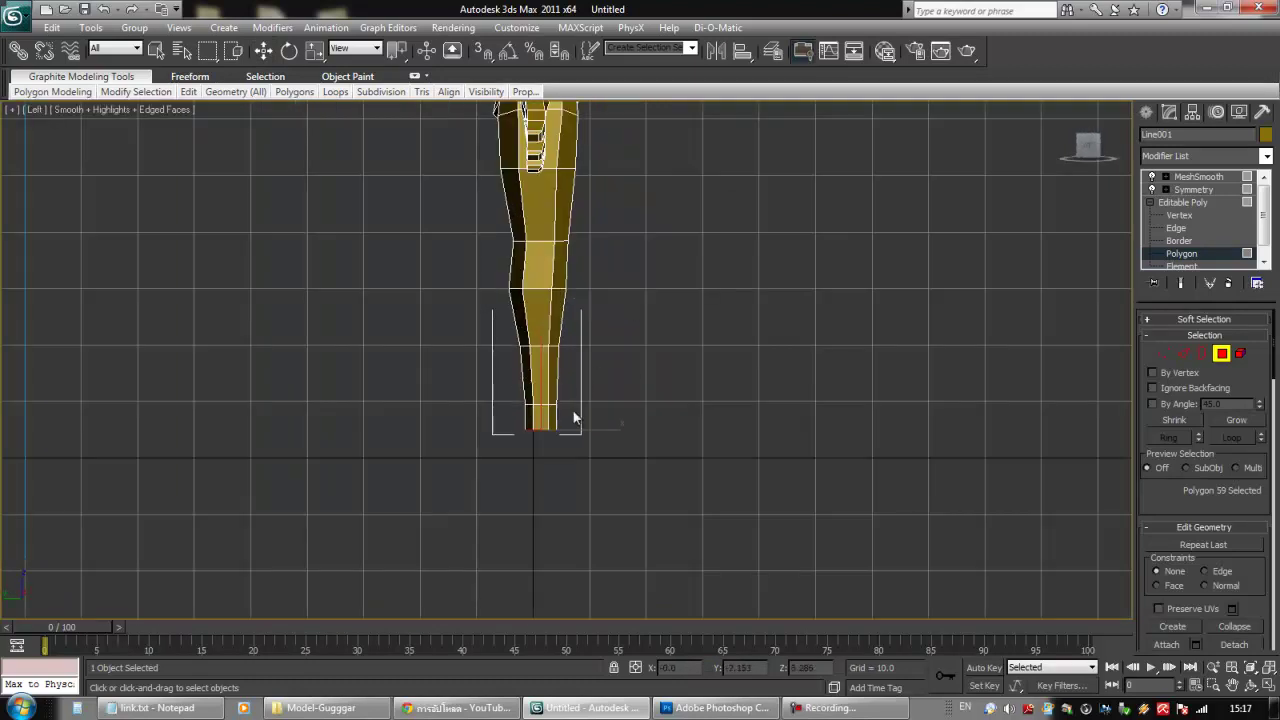
{"action": "left_click", "coordinate": [263, 50]}
{"action": "left_click_drag", "start_coordinate": [538, 400], "coordinate": [539, 407]}
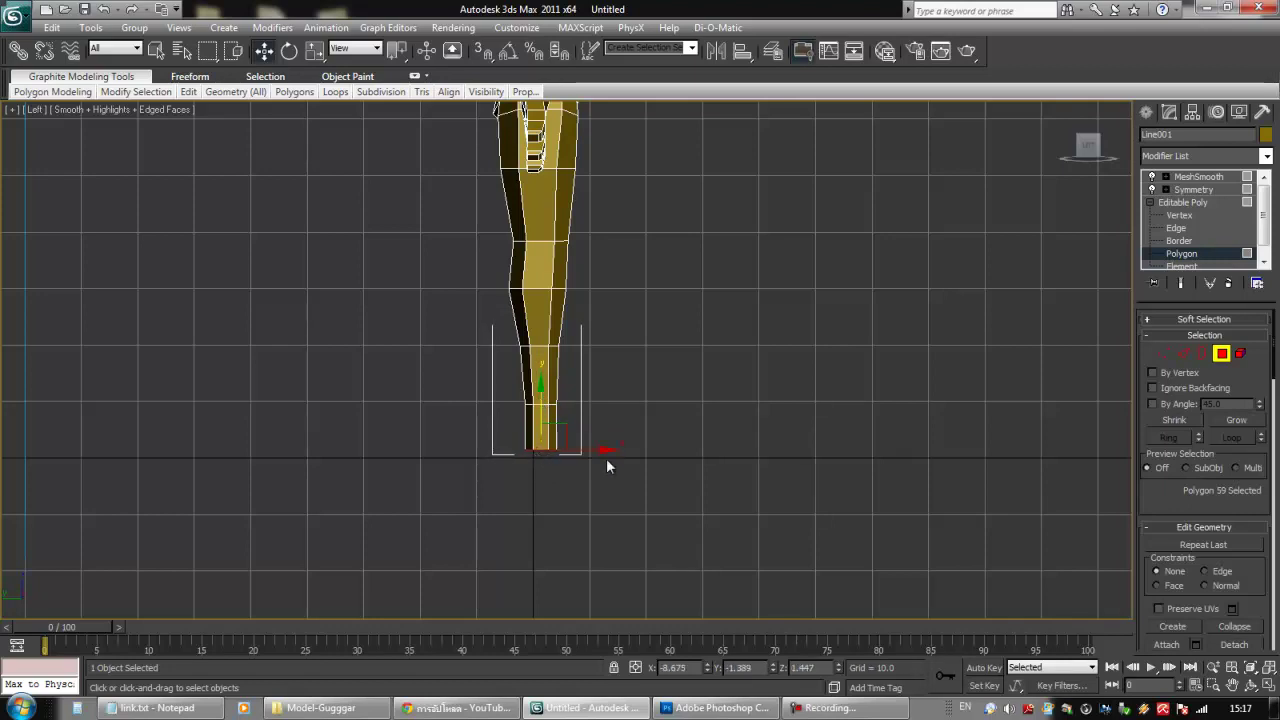
- Select the two front polygons of the lowest leg segment and extrude them forward to start the foot
{"action": "middle_click_drag", "start_coordinate": [553, 455], "coordinate": [444, 487], "text": "alt"}
{"action": "left_click", "coordinate": [533, 431]}
{"action": "left_click", "coordinate": [548, 439], "text": "ctrl"}
{"action": "mouse_move", "coordinate": [547, 440]}
{"action": "middle_mouse_down", "text": "alt"}
{"action": "mouse_move", "coordinate": [546, 425]}
{"action": "mouse_move", "coordinate": [590, 427]}
{"action": "mouse_move", "coordinate": [640, 400]}
{"action": "mouse_move", "coordinate": [553, 424]}
{"action": "middle_mouse_up", "text": "alt"}
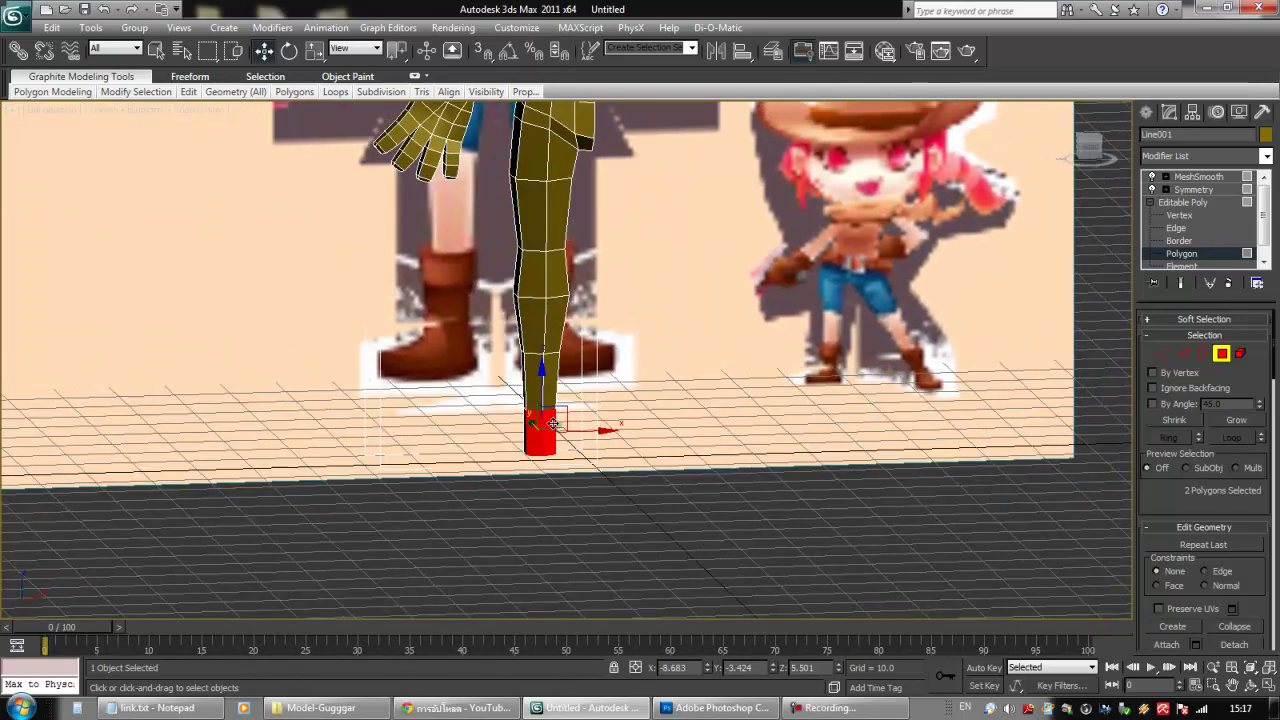
{"action": "key", "text": "f"}
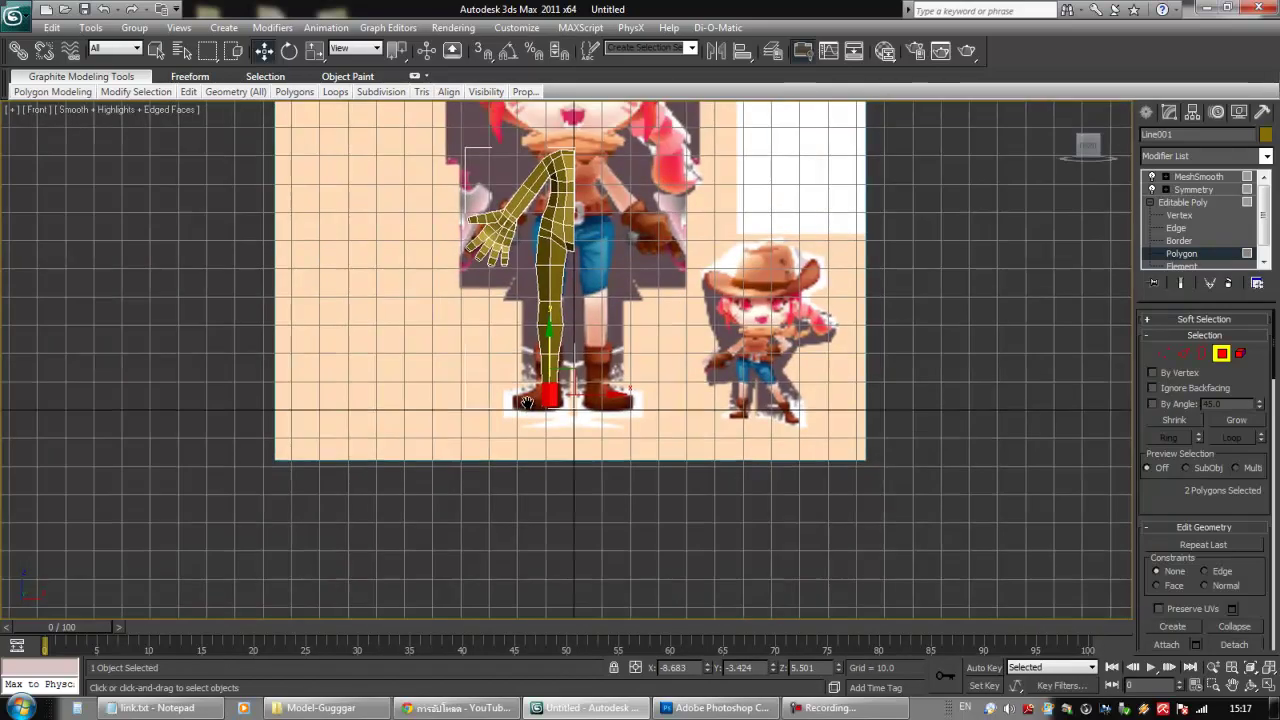
{"action": "scroll", "coordinate": [550, 424], "scroll_direction": "up", "scroll_amount": 6}
{"action": "right_click", "coordinate": [588, 424]}
{"action": "left_click", "coordinate": [565, 464]}
{"action": "key", "text": "p"}
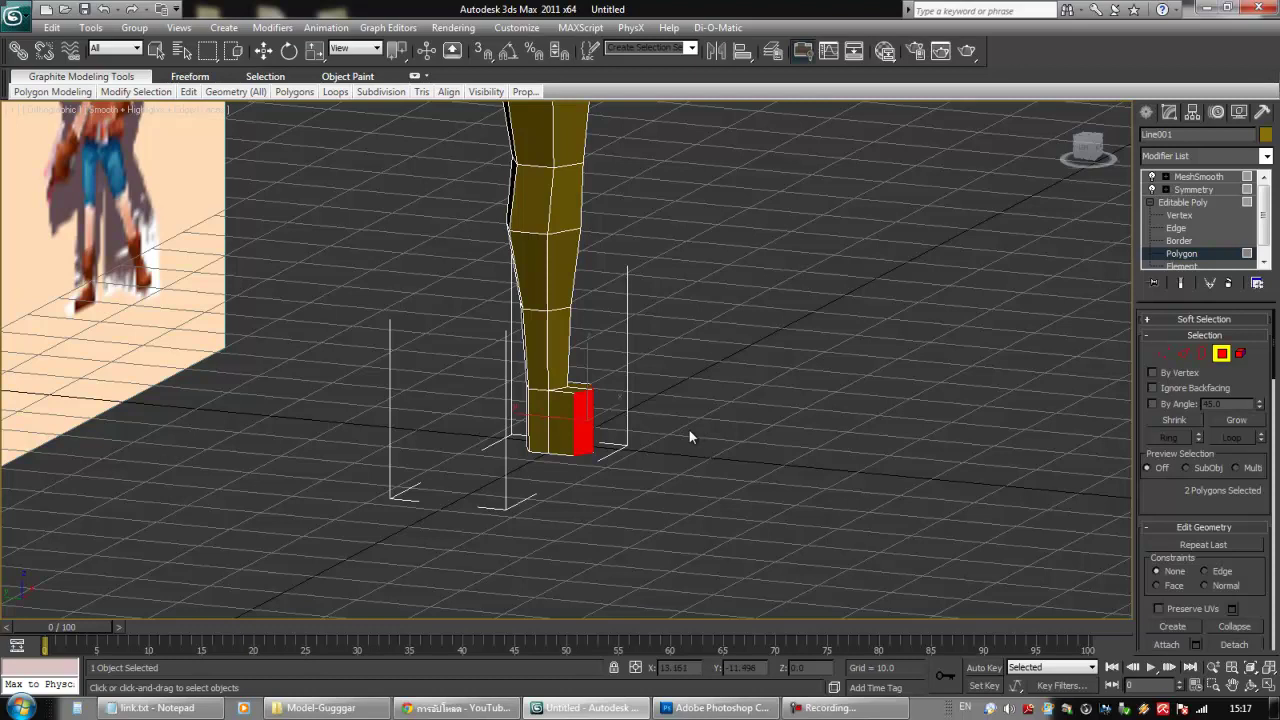
- Reduce the height of the two extruded front polygons and move them back closer to the ankle
{"action": "key", "text": "l"}
{"action": "scroll", "coordinate": [642, 330], "scroll_direction": "up", "scroll_amount": 5}
{"action": "scroll", "coordinate": [595, 385], "scroll_direction": "up", "scroll_amount": 2}
{"action": "key", "text": "w"}
{"action": "mouse_move", "coordinate": [567, 458]}
{"action": "left_mouse_down"}
{"action": "mouse_move", "coordinate": [754, 460]}
{"action": "mouse_move", "coordinate": [594, 465]}
{"action": "mouse_move", "coordinate": [563, 437]}
{"action": "left_mouse_up"}
{"action": "key", "text": "r"}
{"action": "left_click_drag", "start_coordinate": [543, 391], "coordinate": [543, 428]}
{"action": "key", "text": "w"}
{"action": "left_click_drag", "start_coordinate": [584, 474], "coordinate": [530, 474]}
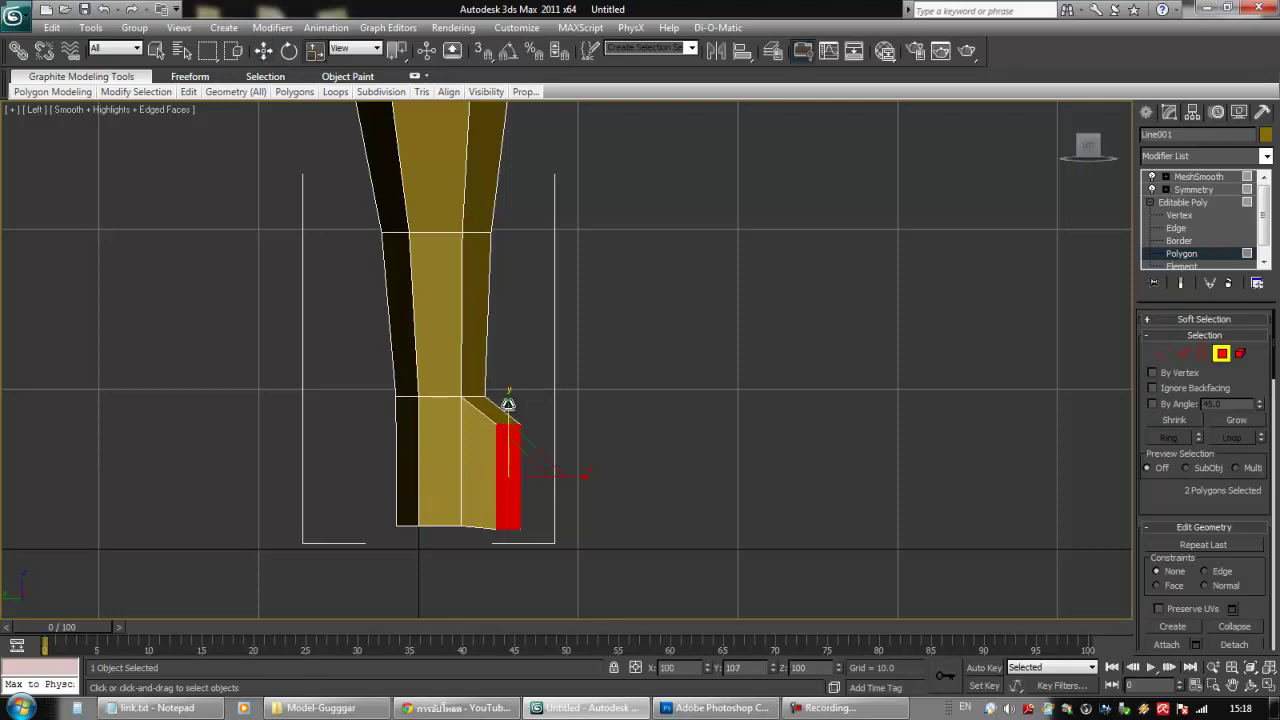
- Make the two front polygons slightly taller and shift them up so their lower edge stays level with the sole
{"action": "left_click", "coordinate": [503, 415]}
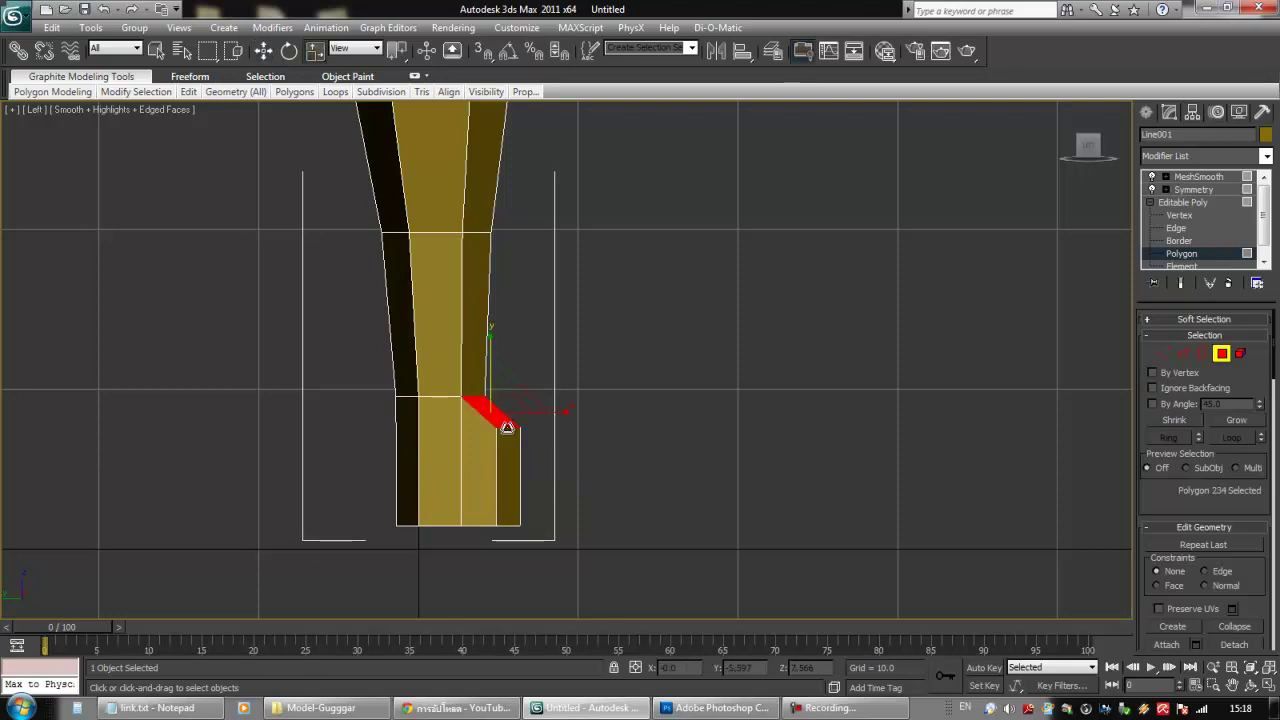
{"action": "key", "text": "ctrl+z"}
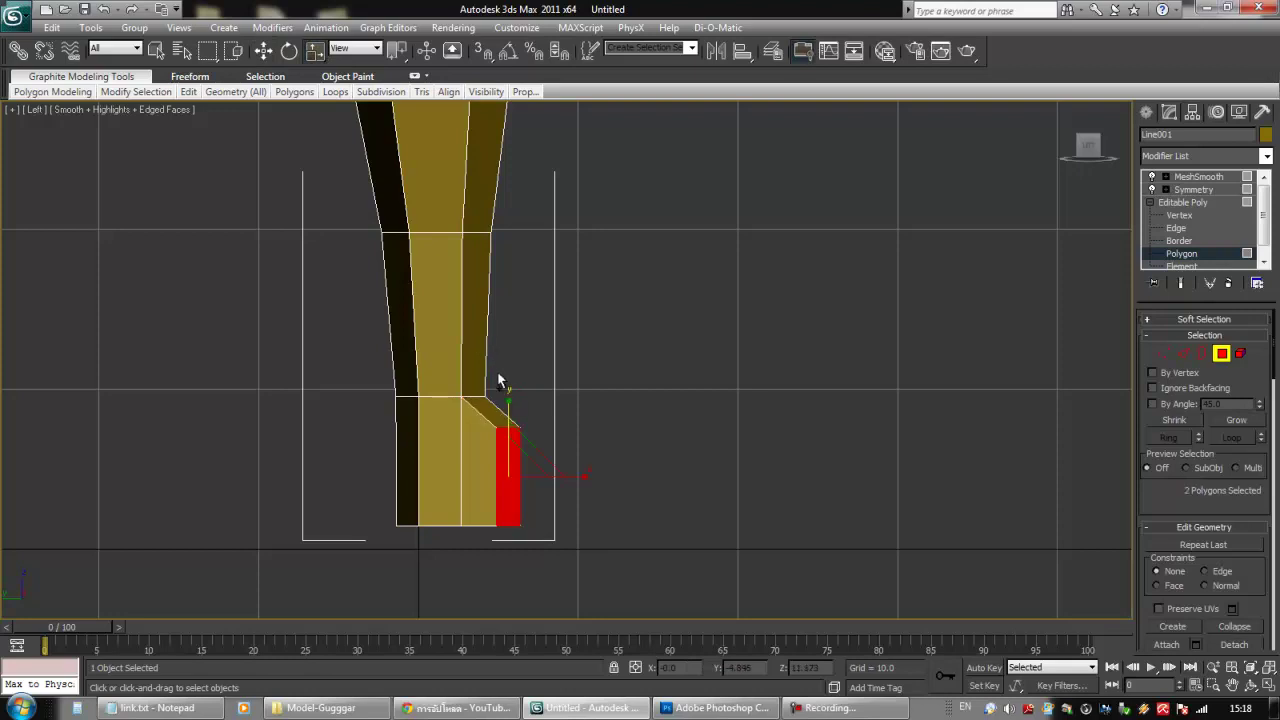
{"action": "left_click_drag", "start_coordinate": [511, 402], "coordinate": [509, 410]}
{"action": "key", "text": "w"}
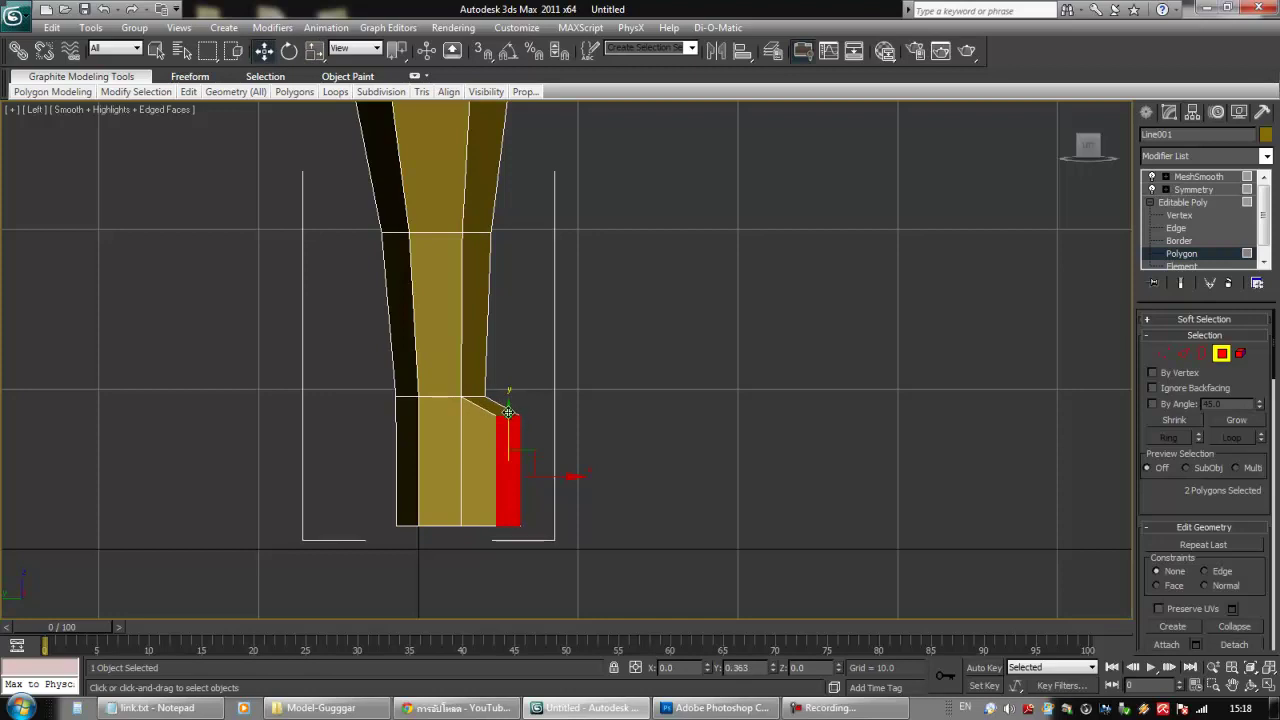
- Extrude the two front polygons forward again to form the length of the foot
{"action": "middle_click_drag", "start_coordinate": [512, 445], "coordinate": [486, 464], "text": "alt"}
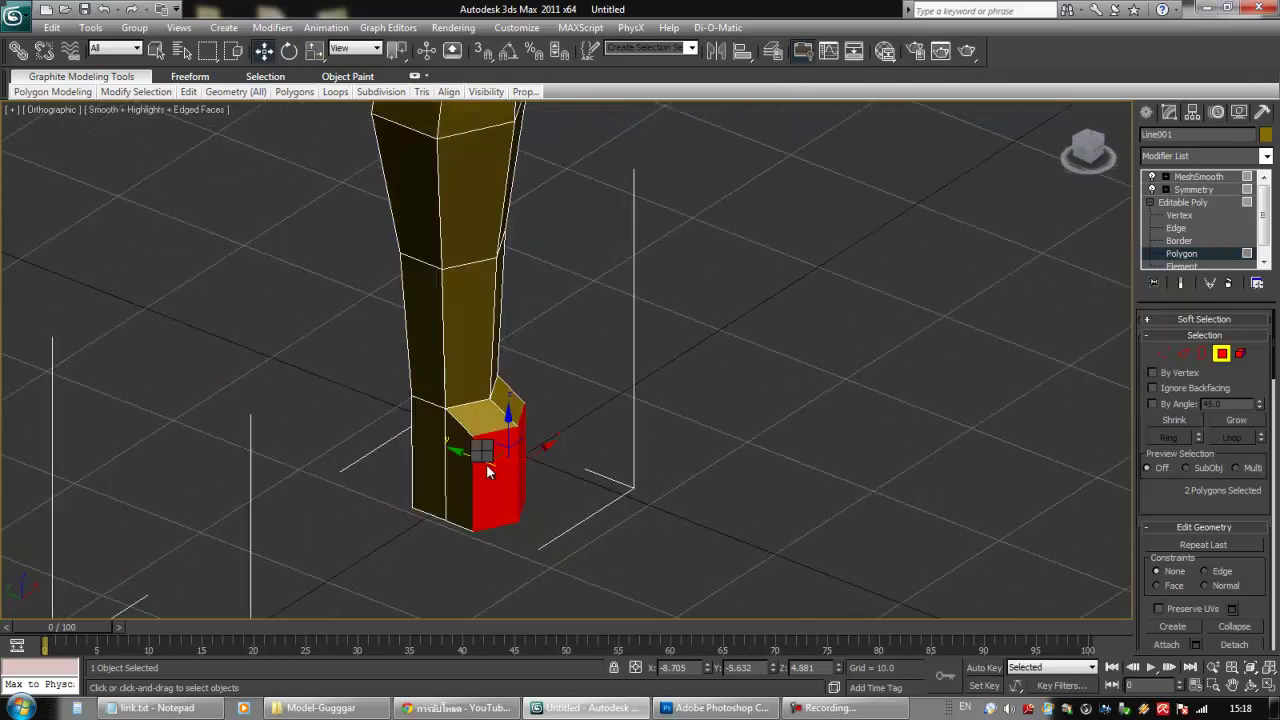
{"action": "key", "text": "e"}
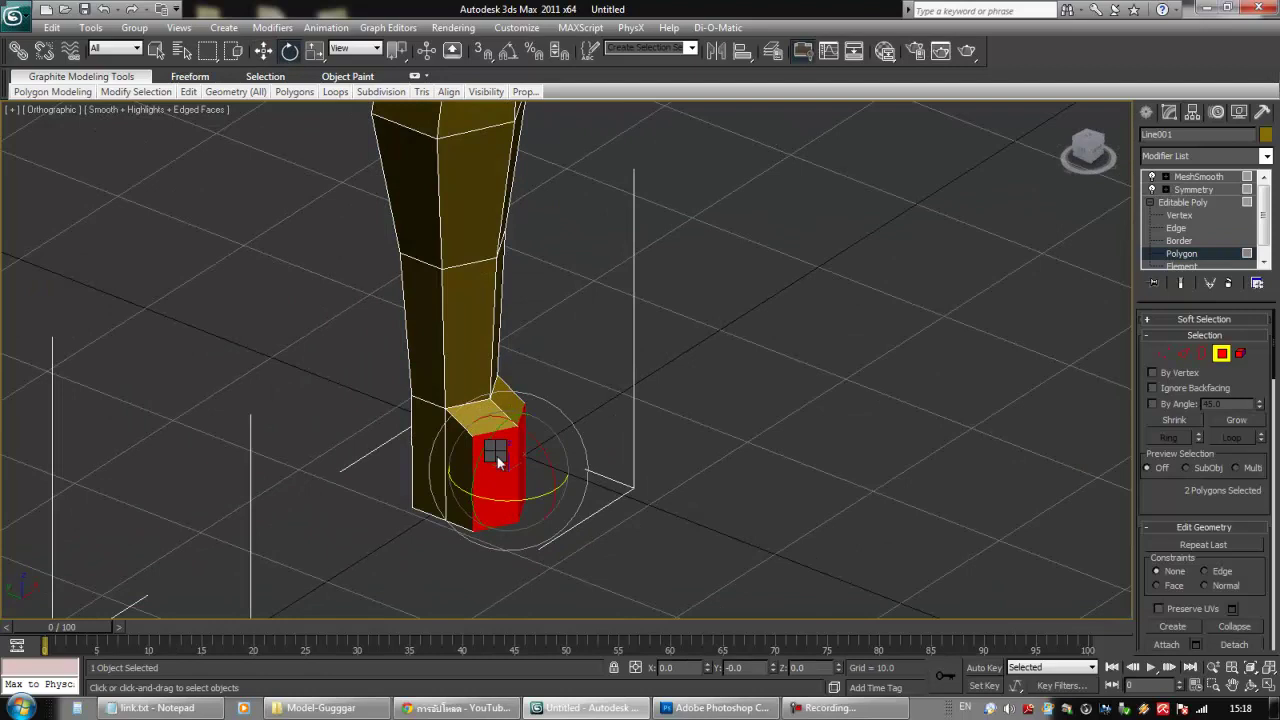
{"action": "right_click", "coordinate": [502, 492]}
{"action": "left_click", "coordinate": [440, 530]}
{"action": "left_click_drag", "start_coordinate": [506, 494], "coordinate": [551, 488]}
{"action": "key", "text": "w"}
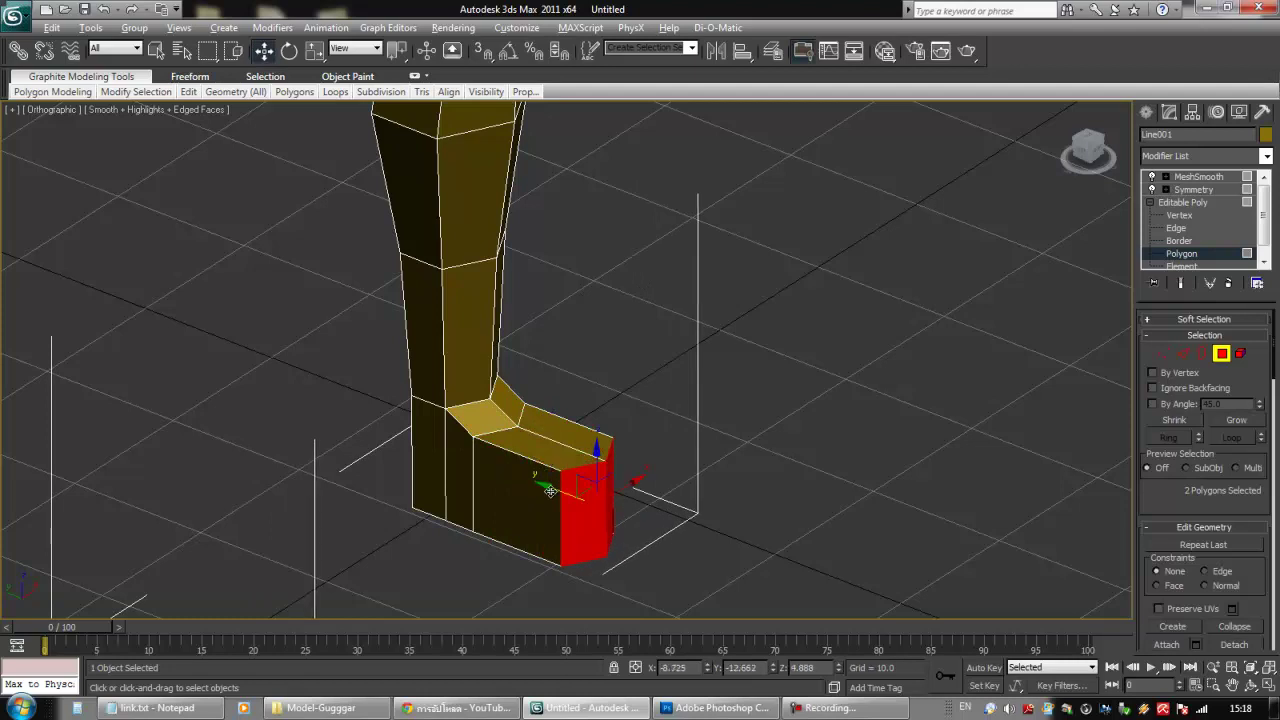
- Scale the toe polygons down in height and move them back and down to about Y -9.5, Z 4.15, keeping the sole flat
{"action": "middle_click_drag", "start_coordinate": [551, 488], "coordinate": [596, 461], "text": "alt"}
{"action": "key", "text": "l"}
{"action": "scroll", "coordinate": [560, 406], "scroll_direction": "up", "scroll_amount": 5}
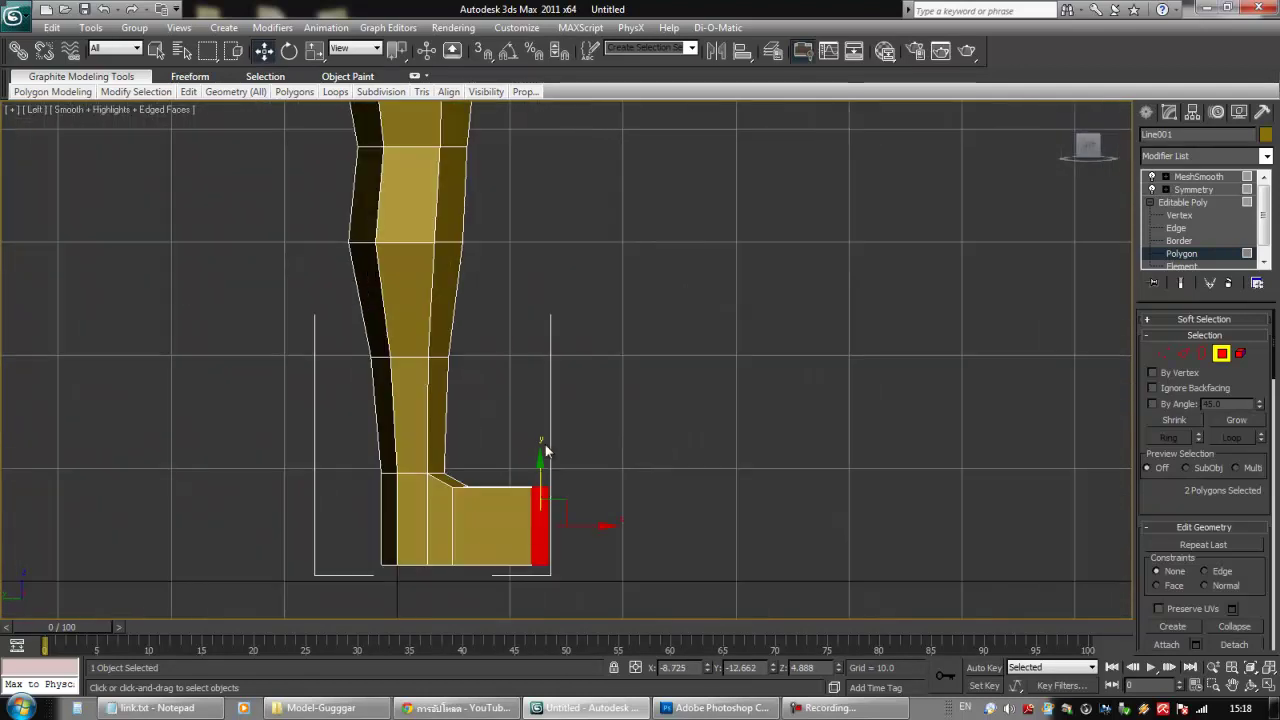
{"action": "scroll", "coordinate": [593, 435], "scroll_direction": "up", "scroll_amount": 2}
{"action": "key", "text": "r"}
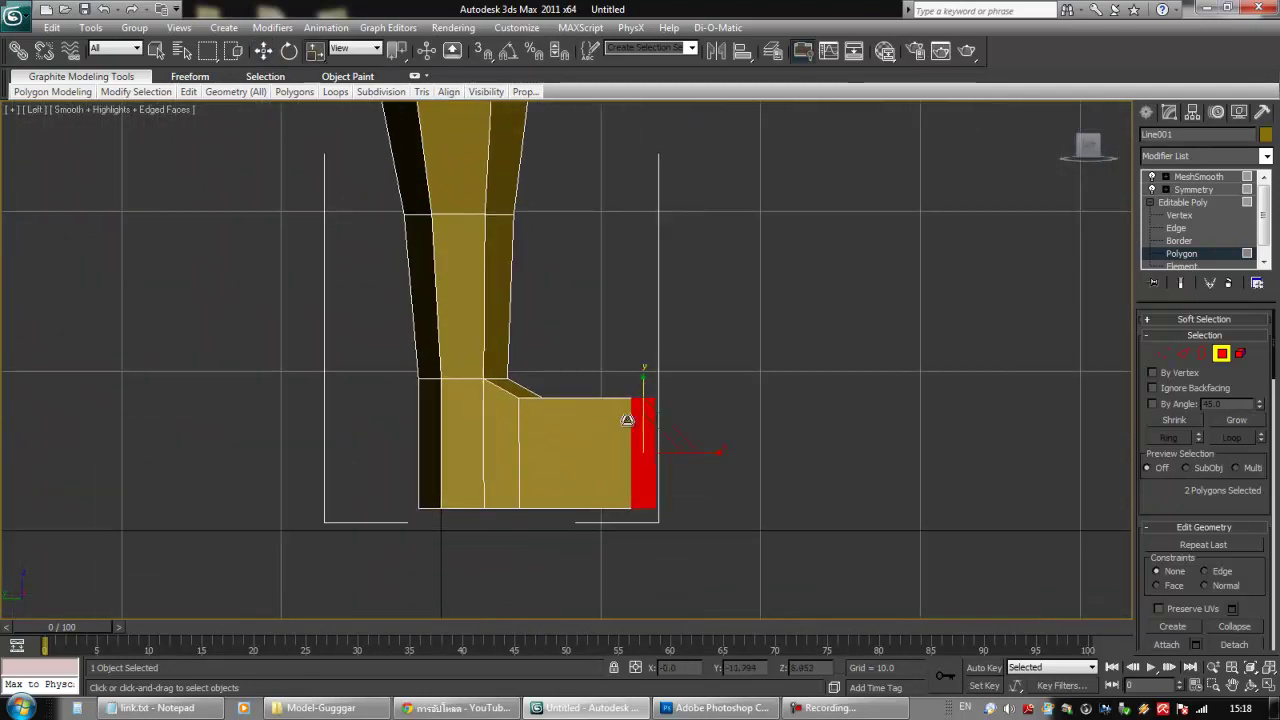
{"action": "left_click_drag", "start_coordinate": [640, 383], "coordinate": [613, 438]}
{"action": "key", "text": "w"}
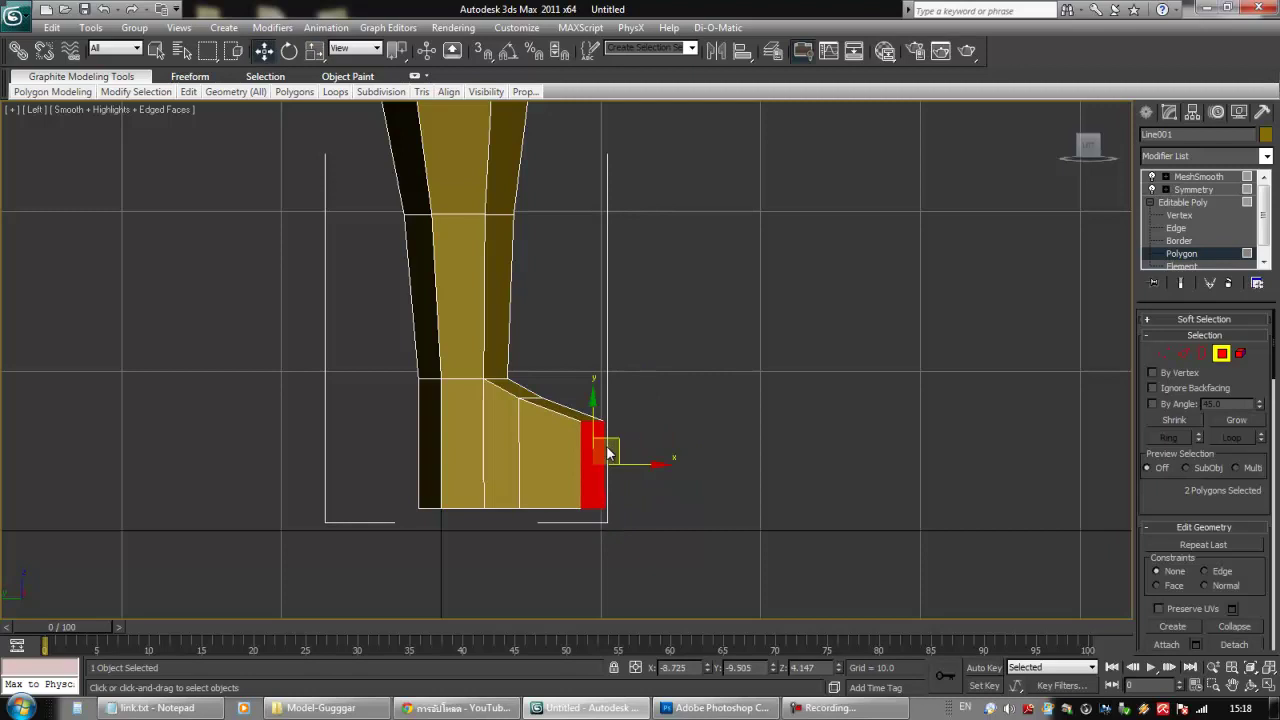
{"action": "middle_click_drag", "start_coordinate": [594, 466], "coordinate": [506, 545], "text": "alt"}
{"action": "left_click", "coordinate": [533, 398]}
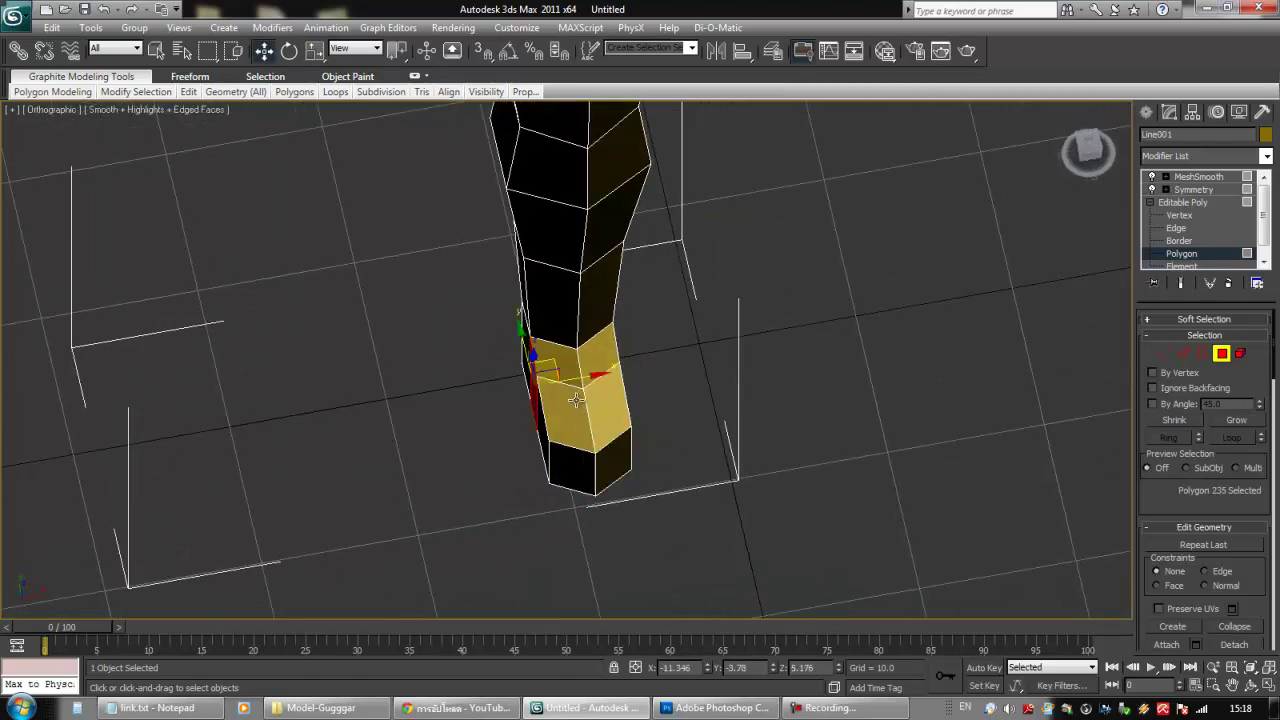
{"action": "middle_click_drag", "start_coordinate": [585, 383], "coordinate": [641, 386], "text": "alt"}
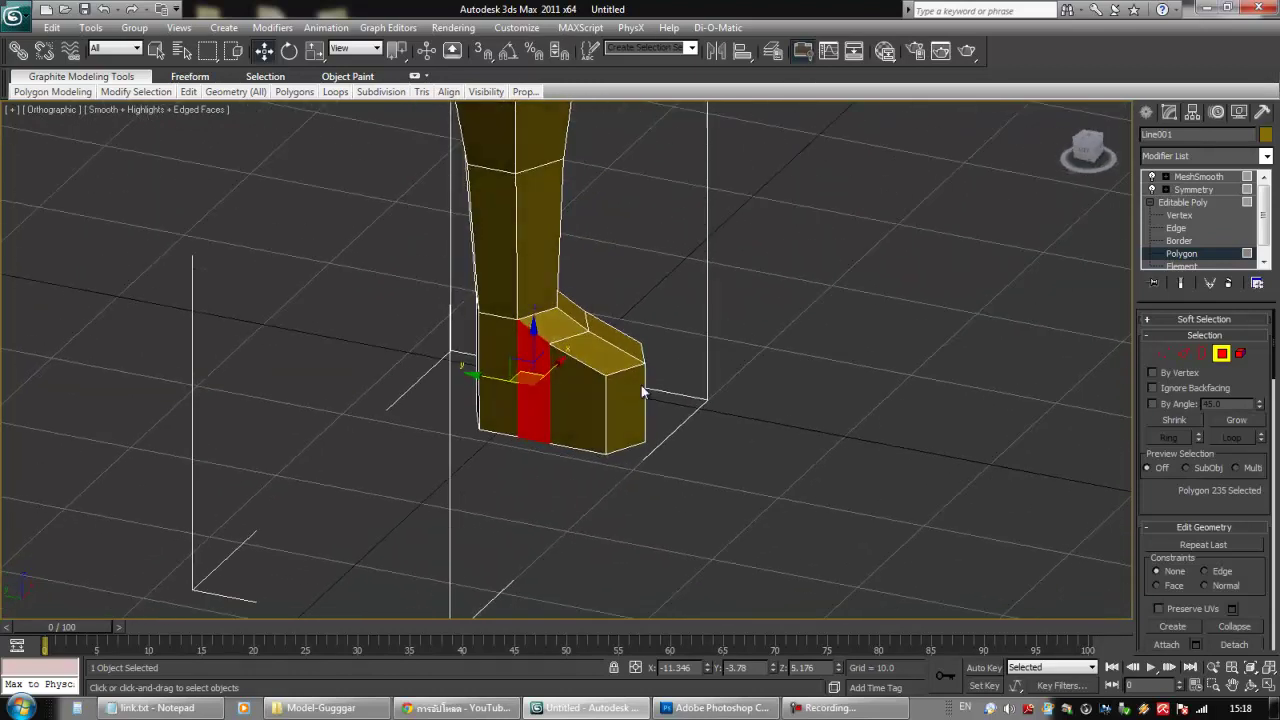
{"action": "key", "text": "l"}
{"action": "scroll", "coordinate": [634, 383], "scroll_direction": "up", "scroll_amount": 8}
{"action": "left_click", "coordinate": [405, 368]}
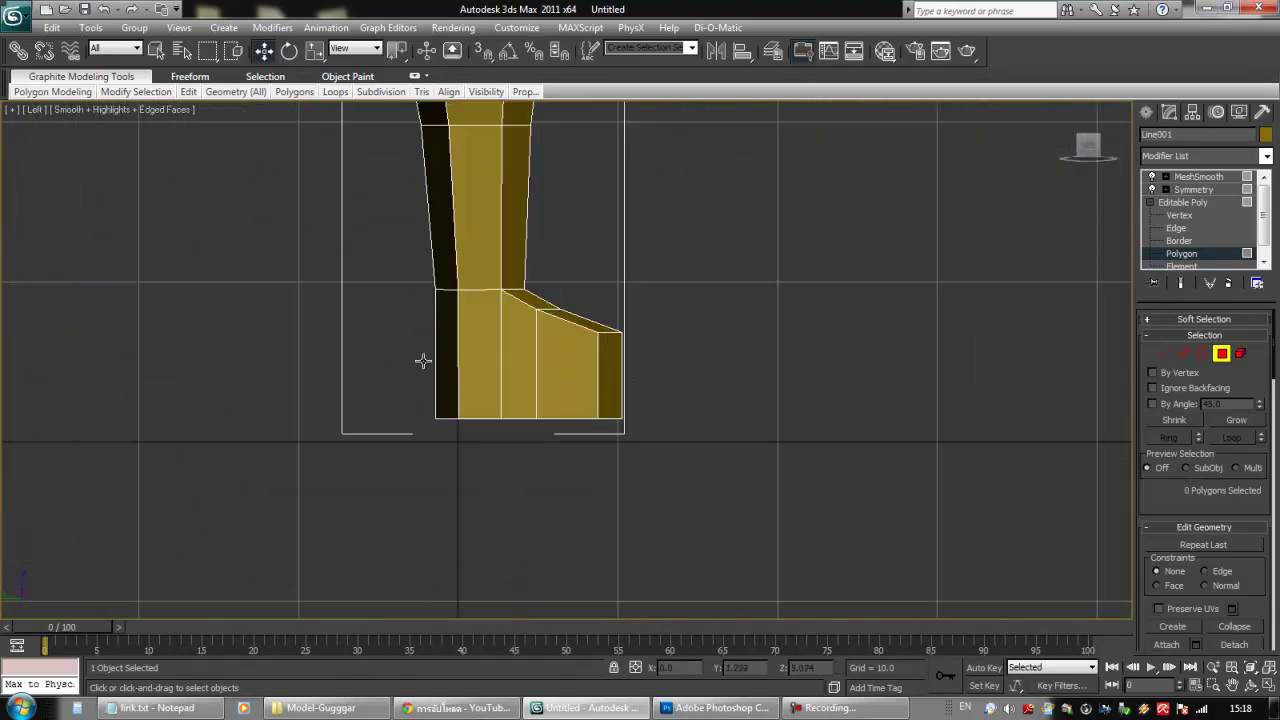
{"action": "scroll", "coordinate": [1160, 532], "scroll_direction": "down", "scroll_amount": 4}
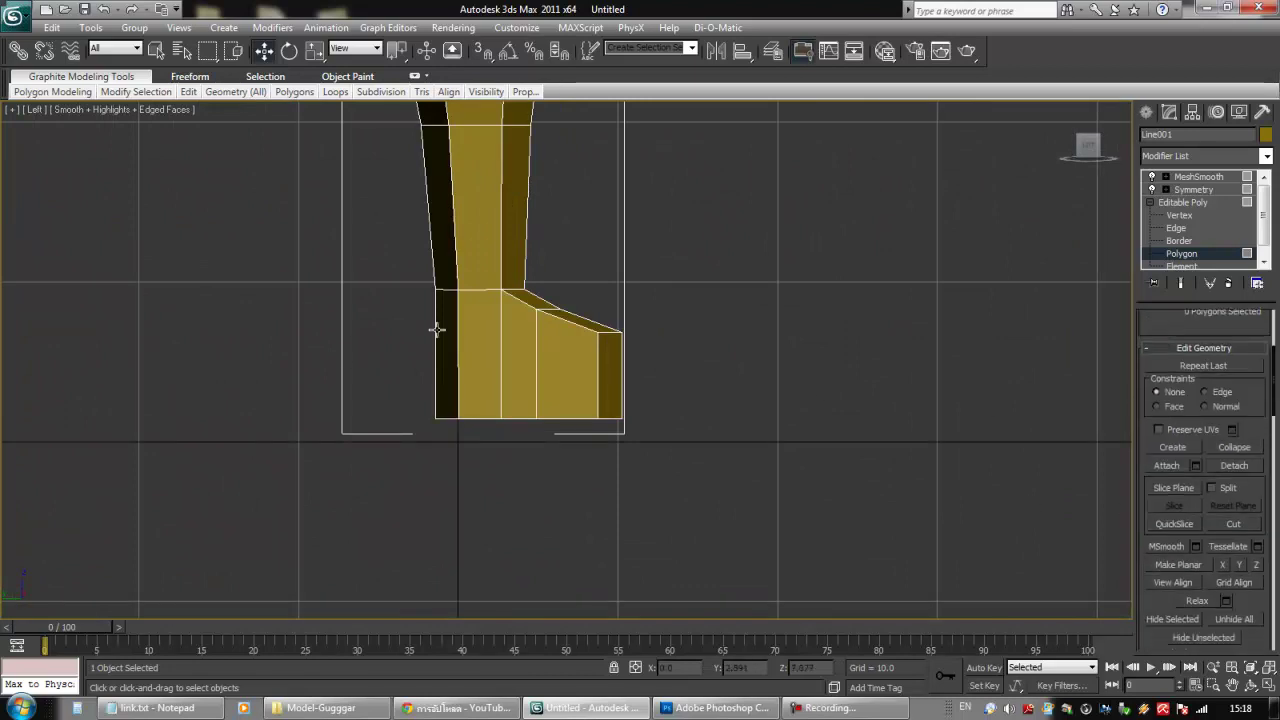
{"action": "left_click_drag", "start_coordinate": [1163, 604], "coordinate": [1148, 629]}
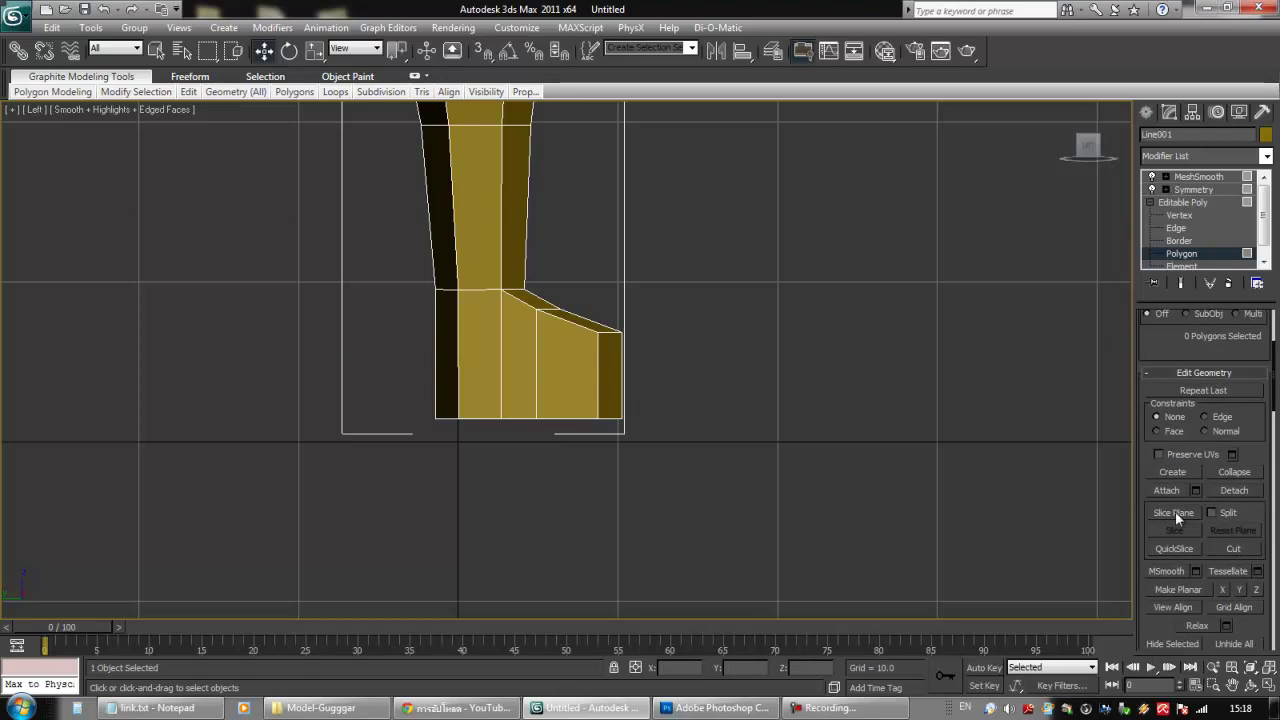
{"action": "left_click", "coordinate": [1174, 513]}
{"action": "left_click_drag", "start_coordinate": [458, 368], "coordinate": [354, 390]}
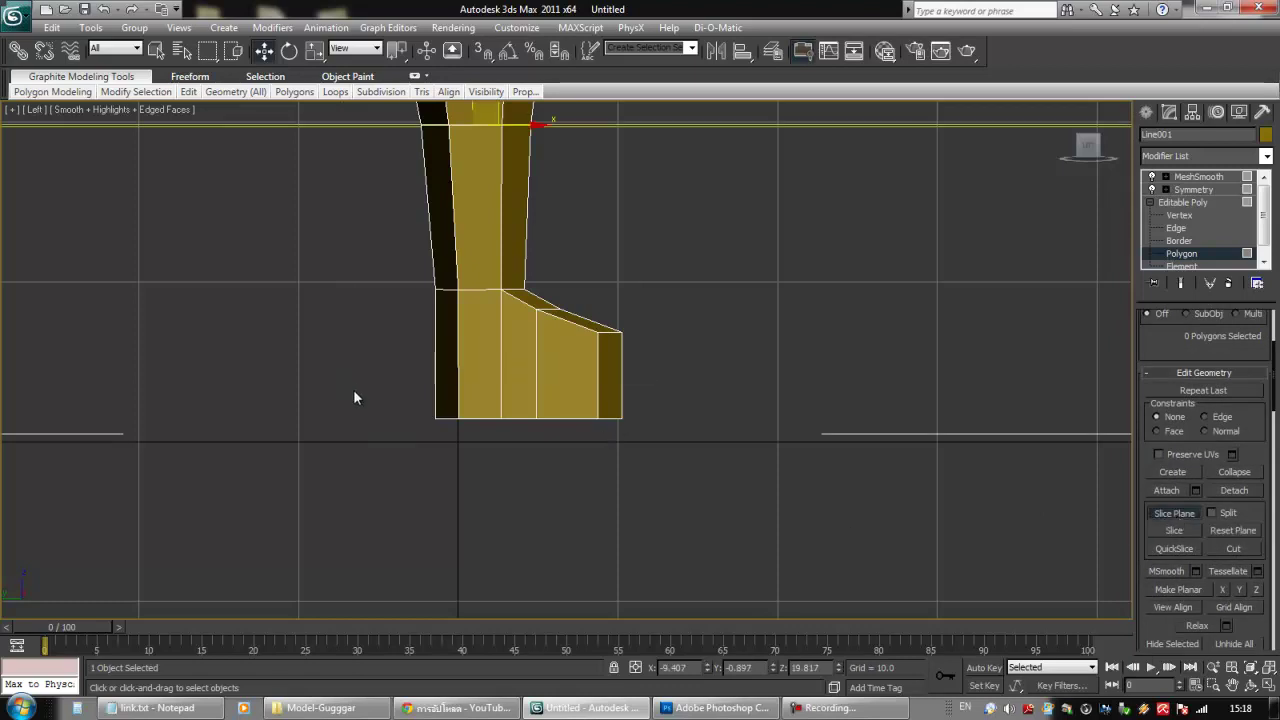
{"action": "middle_click_drag", "start_coordinate": [619, 290], "coordinate": [629, 312]}
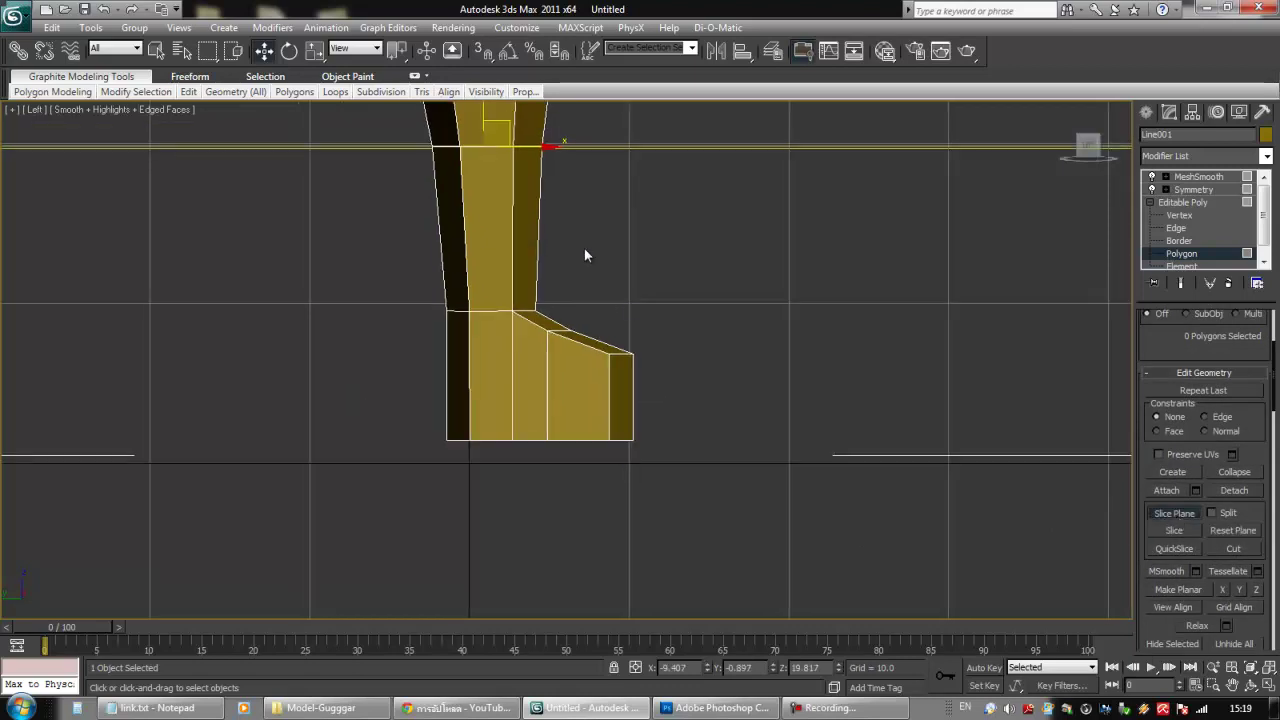
{"action": "left_click", "coordinate": [1155, 513]}
- Select the polygons around the foot and slice them with a horizontal slice plane in the foot's lower half
{"action": "left_click_drag", "start_coordinate": [680, 372], "coordinate": [462, 387]}
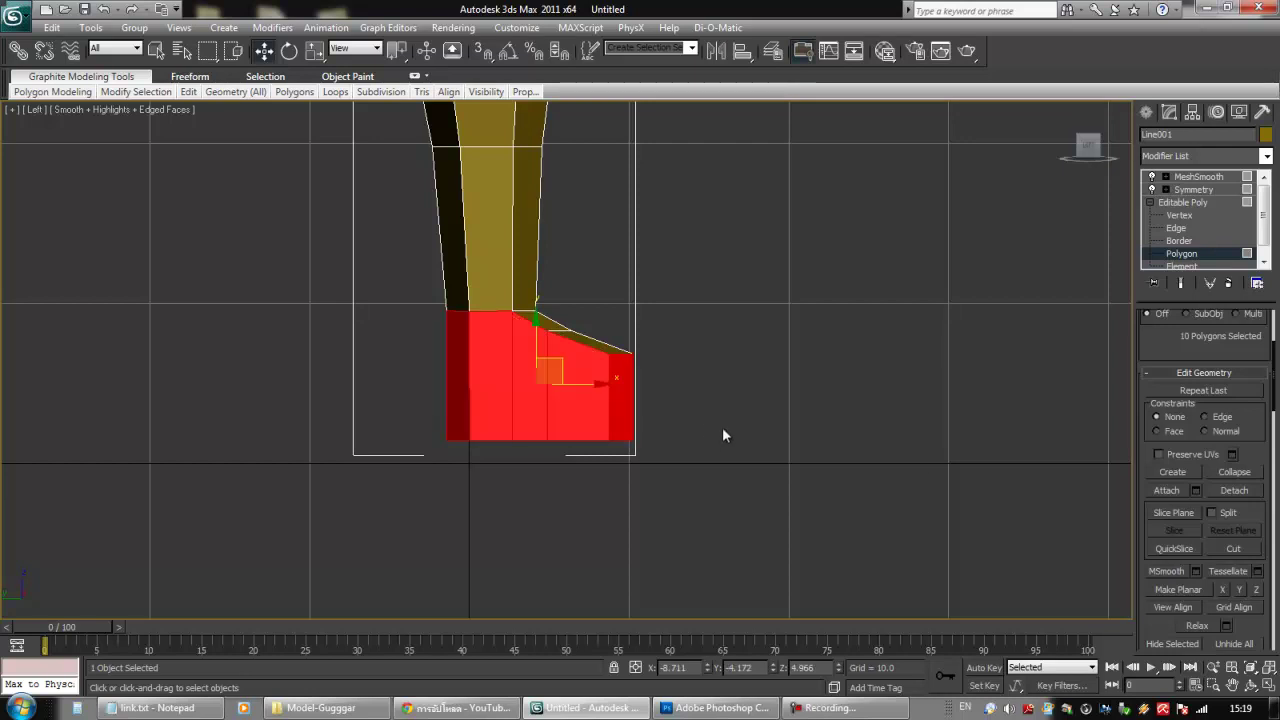
{"action": "left_click", "coordinate": [1171, 512]}
{"action": "left_click_drag", "start_coordinate": [522, 160], "coordinate": [515, 405]}
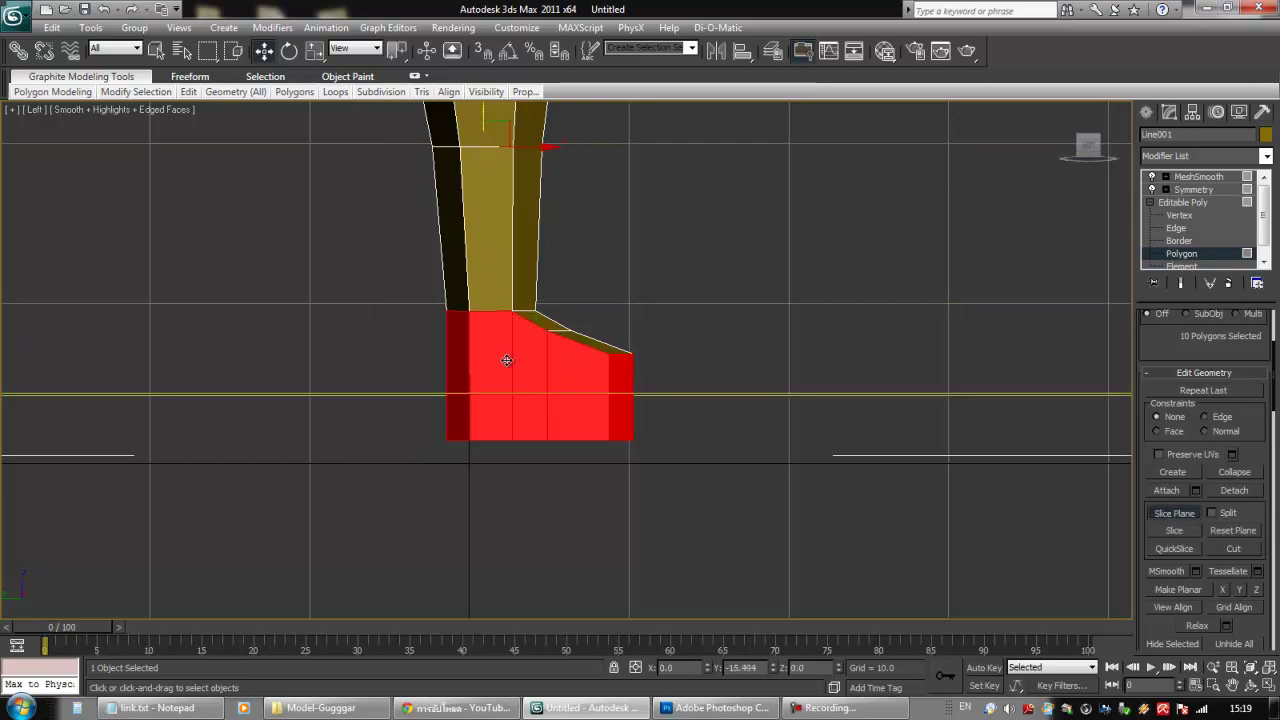
{"action": "left_click", "coordinate": [1189, 530]}
{"action": "left_click", "coordinate": [1155, 512]}
{"action": "middle_click_drag", "start_coordinate": [808, 398], "coordinate": [753, 413], "text": "alt"}
{"action": "left_click", "coordinate": [753, 413]}
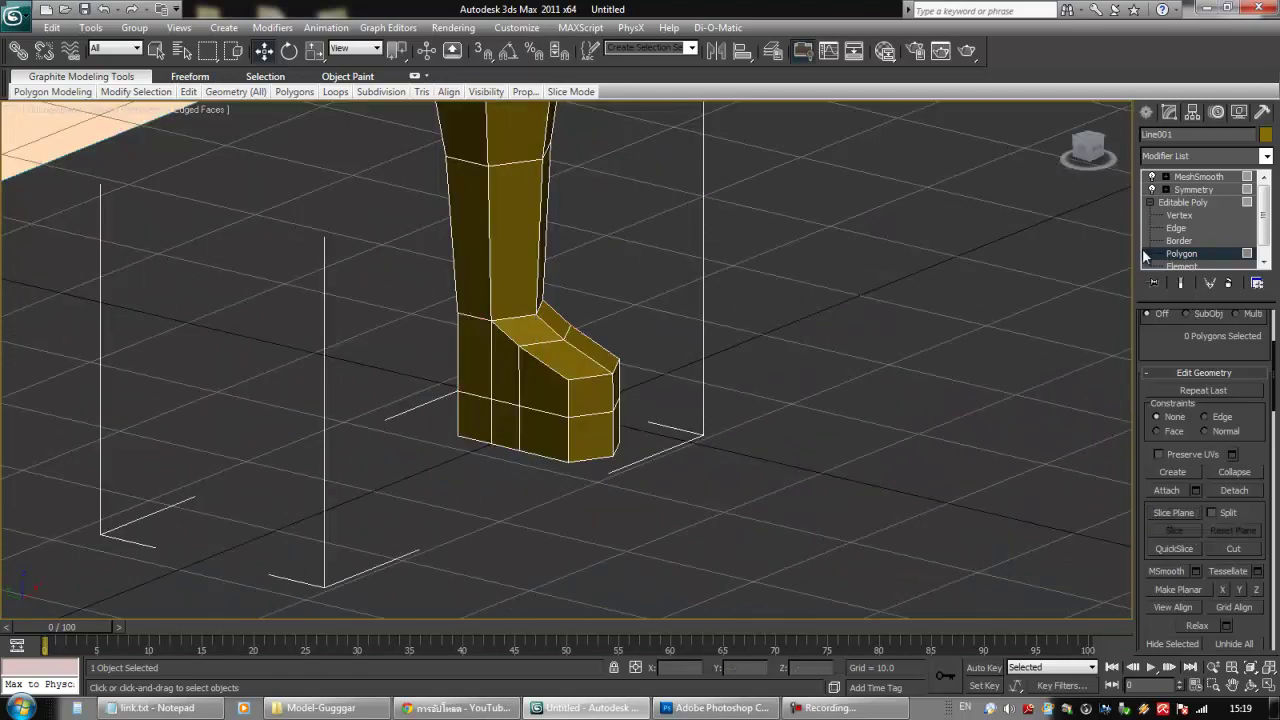
- At the Vertex level, scale the sliced ring of foot vertices outward along X to widen the foot
{"action": "left_click", "coordinate": [1179, 215]}
{"action": "middle_click_drag", "start_coordinate": [824, 361], "coordinate": [674, 403], "text": "alt"}
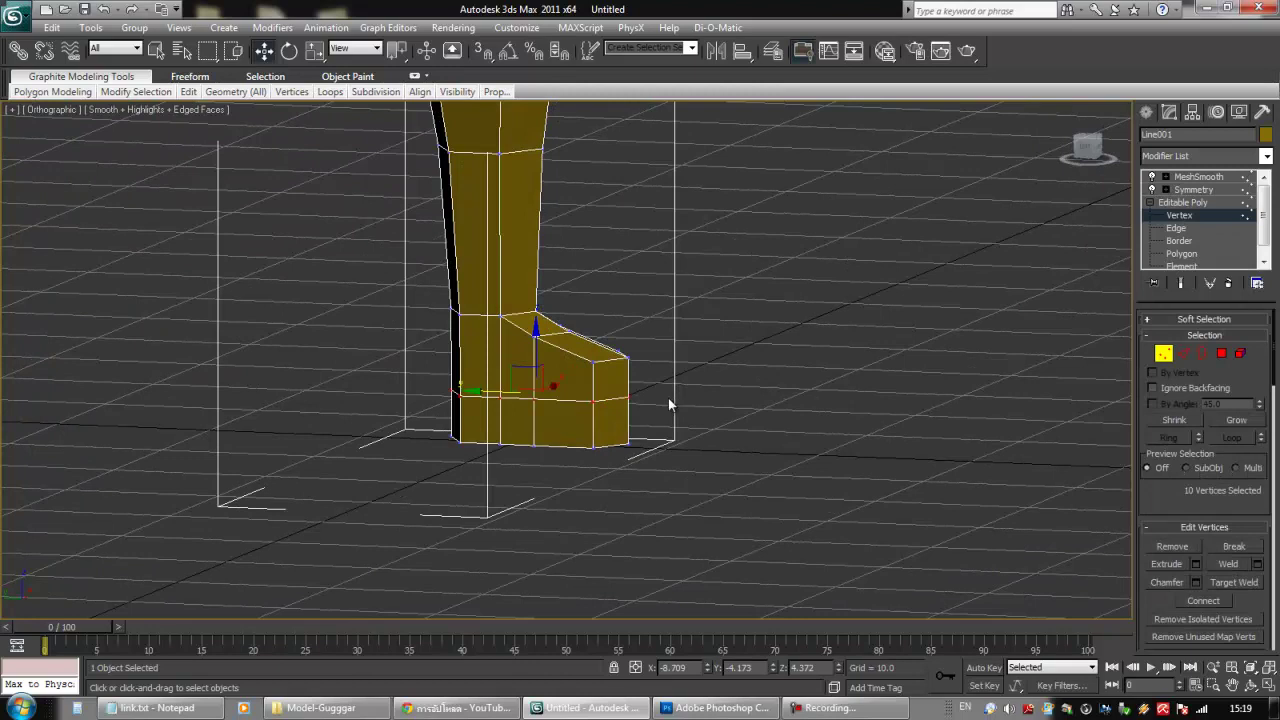
{"action": "key", "text": "l"}
{"action": "scroll", "coordinate": [668, 398], "scroll_direction": "down", "scroll_amount": 5}
{"action": "scroll", "coordinate": [636, 364], "scroll_direction": "up", "scroll_amount": 3}
{"action": "middle_click_drag", "start_coordinate": [636, 364], "coordinate": [577, 412], "text": "alt"}
{"action": "scroll", "coordinate": [552, 407], "scroll_direction": "up", "scroll_amount": 3}
{"action": "key", "text": "r"}
{"action": "left_click_drag", "start_coordinate": [488, 385], "coordinate": [471, 383]}
{"action": "middle_click_drag", "start_coordinate": [471, 383], "coordinate": [581, 349], "text": "alt"}
{"action": "key", "text": "f"}
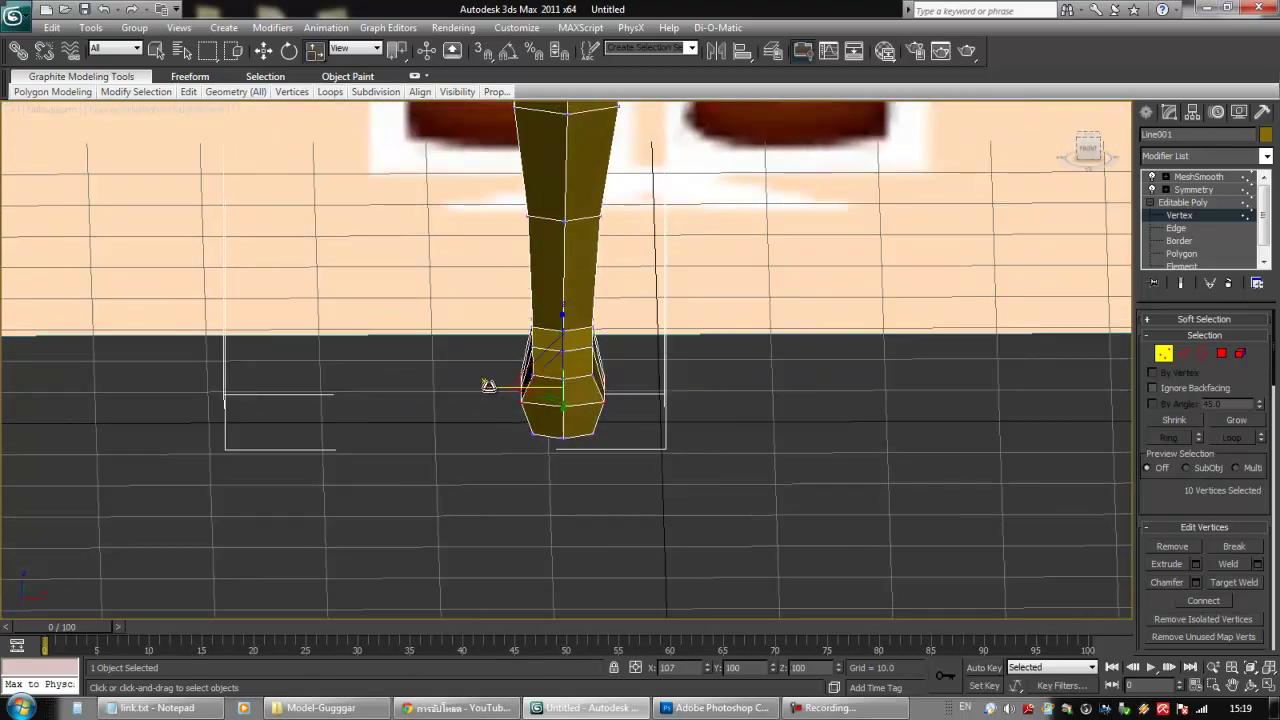
- Finish widening the sliced ring of foot vertices and shift it outward along X to about X -9.27
{"action": "left_click_drag", "start_coordinate": [488, 385], "coordinate": [485, 382]}
{"action": "key", "text": "w"}
{"action": "left_click_drag", "start_coordinate": [619, 389], "coordinate": [610, 389]}
{"action": "middle_click_drag", "start_coordinate": [610, 389], "coordinate": [551, 408], "text": "alt"}
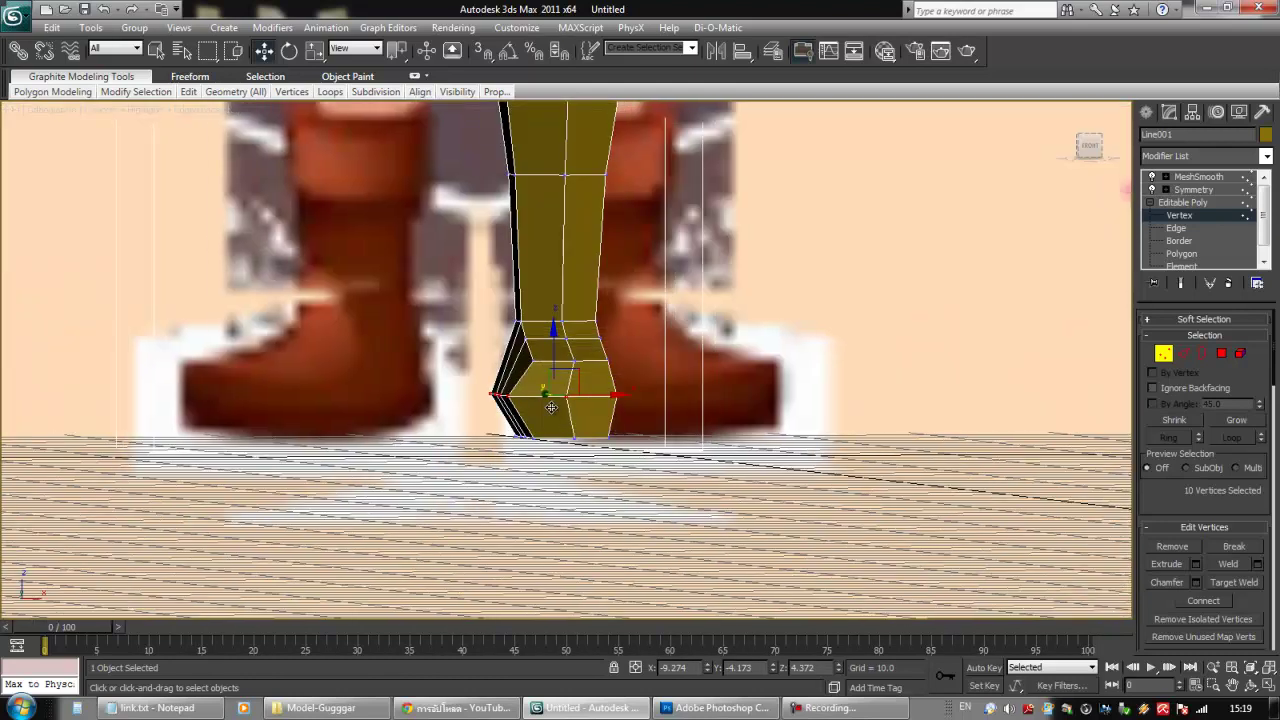
{"action": "key", "text": "f"}
{"action": "scroll", "coordinate": [591, 366], "scroll_direction": "up", "scroll_amount": 5}
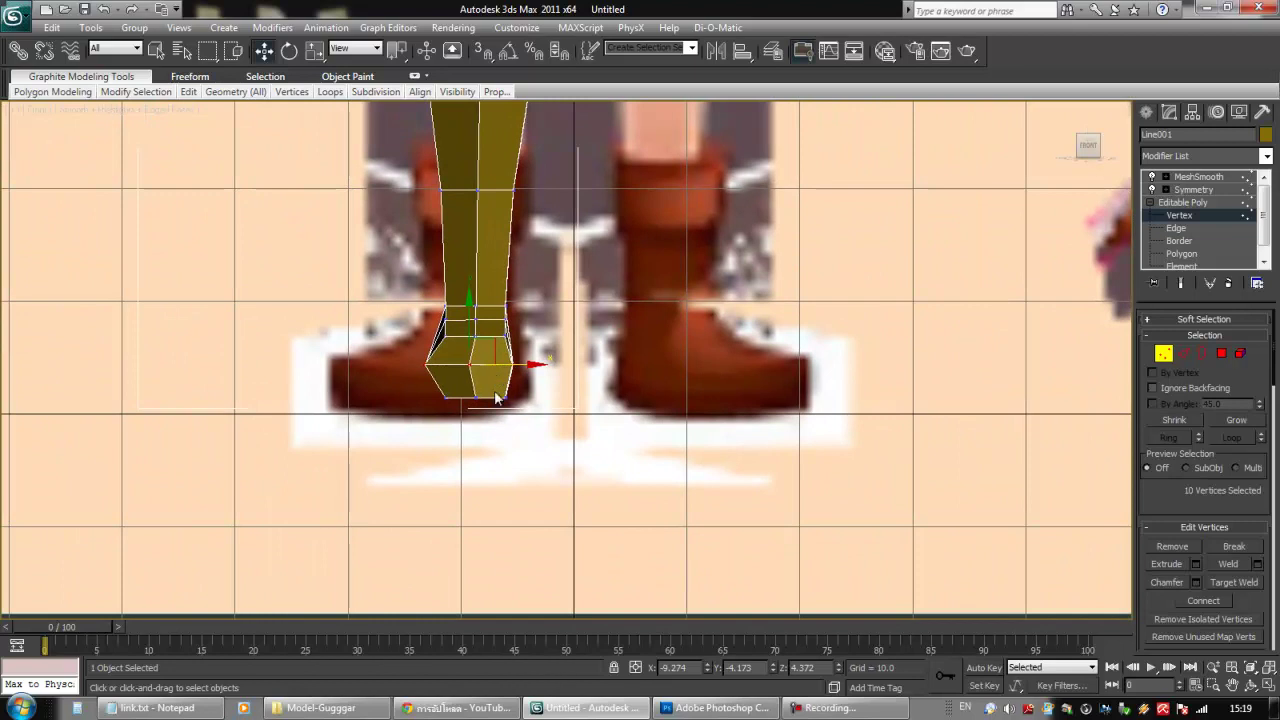
- Pull the outer-side foot vertices outward and down, and lower the inner-side vertices to about Z 3.72, following the reference boot
{"action": "scroll", "coordinate": [465, 372], "scroll_direction": "up", "scroll_amount": 4}
{"action": "left_click", "coordinate": [467, 330]}
{"action": "left_click", "coordinate": [468, 330], "text": "ctrl"}
{"action": "left_click_drag", "start_coordinate": [469, 298], "coordinate": [469, 310]}
{"action": "mouse_move", "coordinate": [458, 413]}
{"action": "left_mouse_down"}
{"action": "mouse_move", "coordinate": [484, 400]}
{"action": "mouse_move", "coordinate": [470, 392]}
{"action": "mouse_move", "coordinate": [470, 414]}
{"action": "left_mouse_up"}
{"action": "key", "text": "e"}
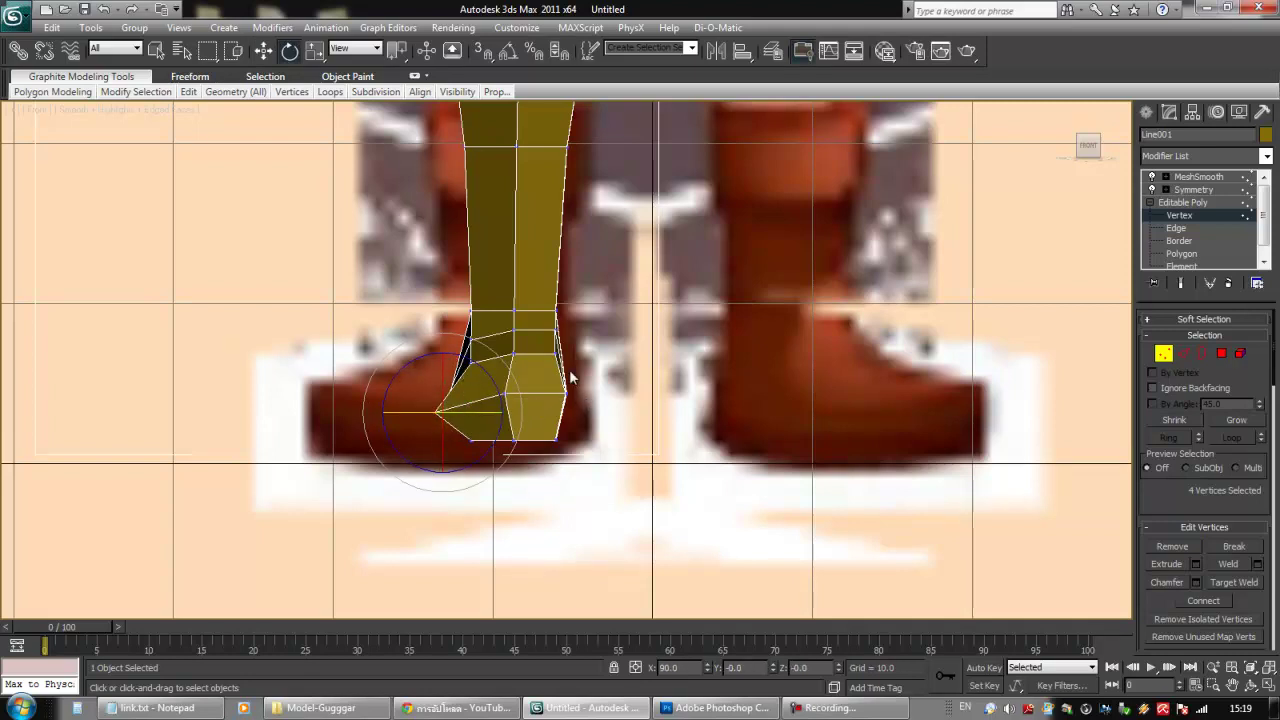
{"action": "left_click_drag", "start_coordinate": [557, 414], "coordinate": [580, 383]}
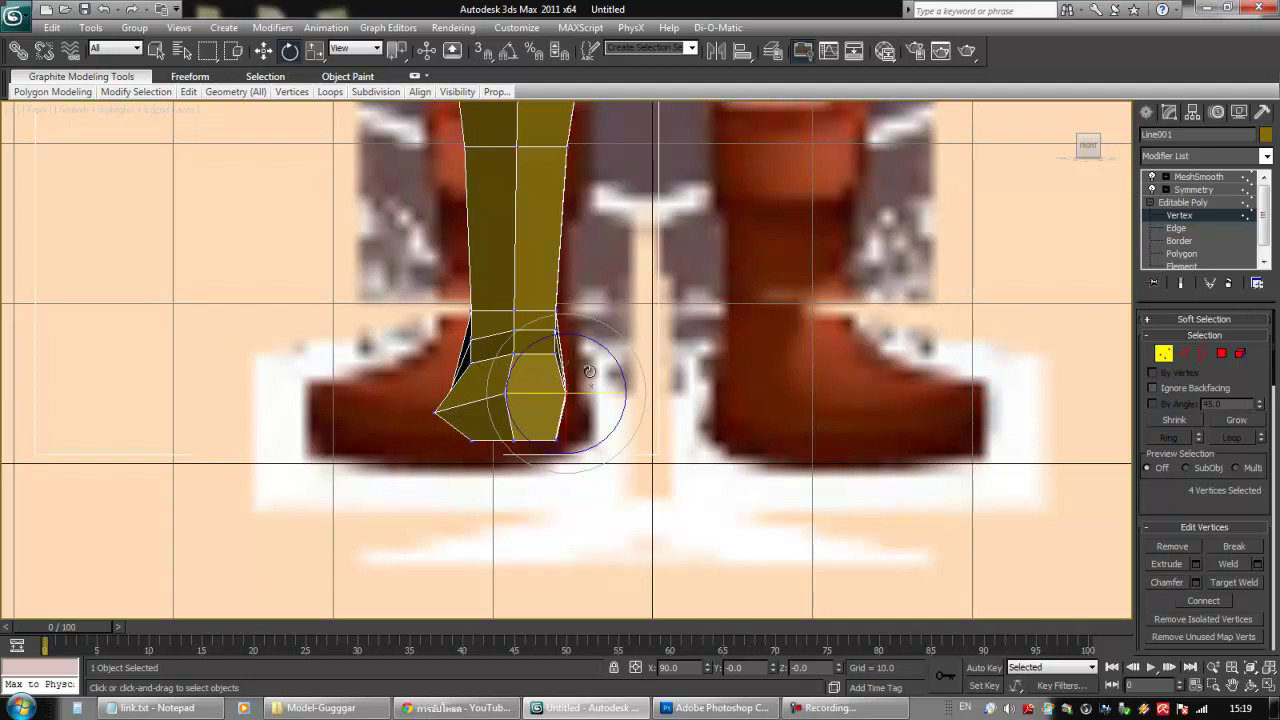
{"action": "key", "text": "w"}
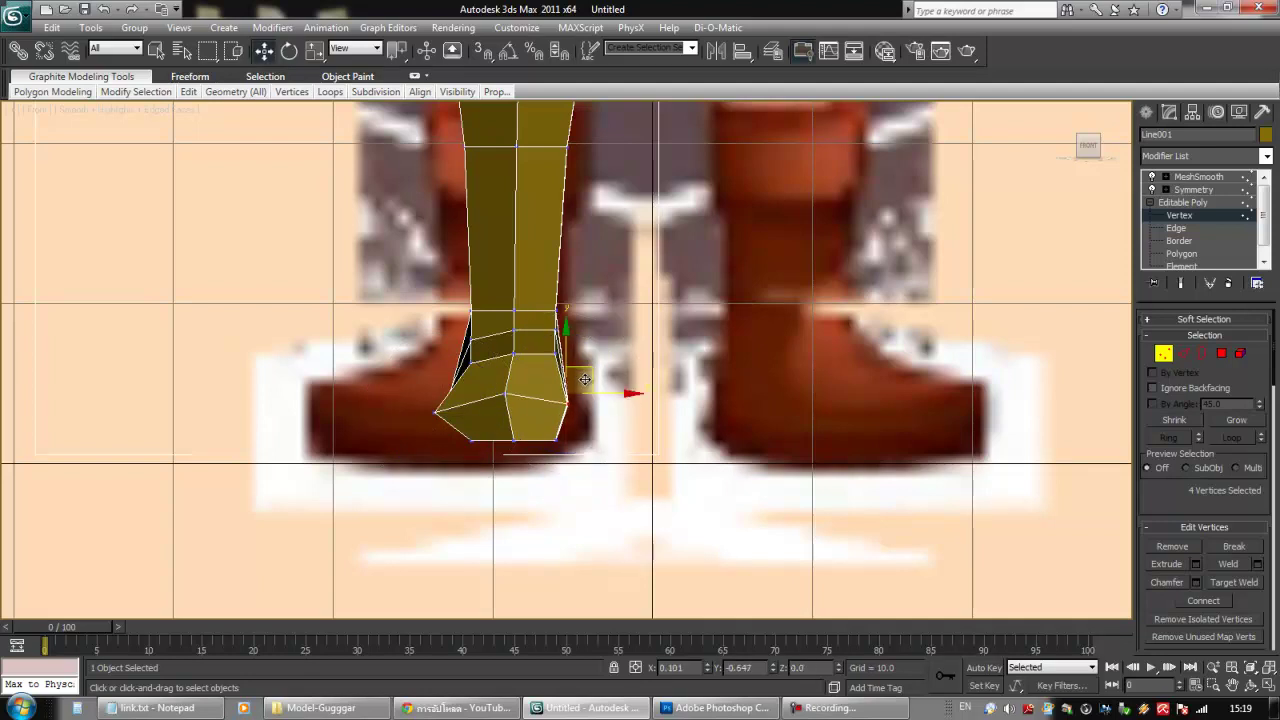
{"action": "left_click_drag", "start_coordinate": [585, 379], "coordinate": [577, 396]}
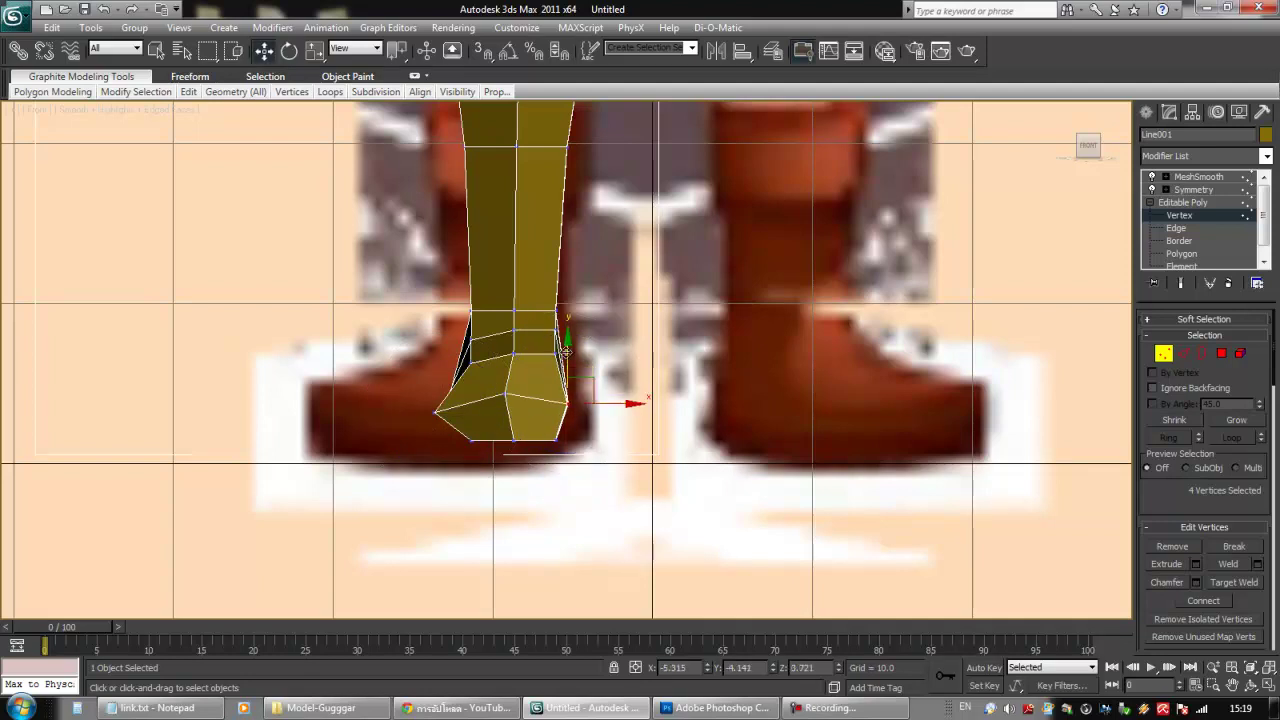
- In the left view, reposition the heel-side vertices along the foot's length to shape the heel
{"action": "middle_click_drag", "start_coordinate": [385, 262], "coordinate": [610, 464], "text": "alt"}
{"action": "key", "text": "l"}
{"action": "scroll", "coordinate": [545, 319], "scroll_direction": "up", "scroll_amount": 8}
{"action": "left_click_drag", "start_coordinate": [421, 310], "coordinate": [479, 352]}
{"action": "mouse_move", "coordinate": [399, 295]}
{"action": "left_mouse_down"}
{"action": "mouse_move", "coordinate": [433, 342]}
{"action": "mouse_move", "coordinate": [424, 296]}
{"action": "left_mouse_up"}
{"action": "left_click", "coordinate": [705, 388]}
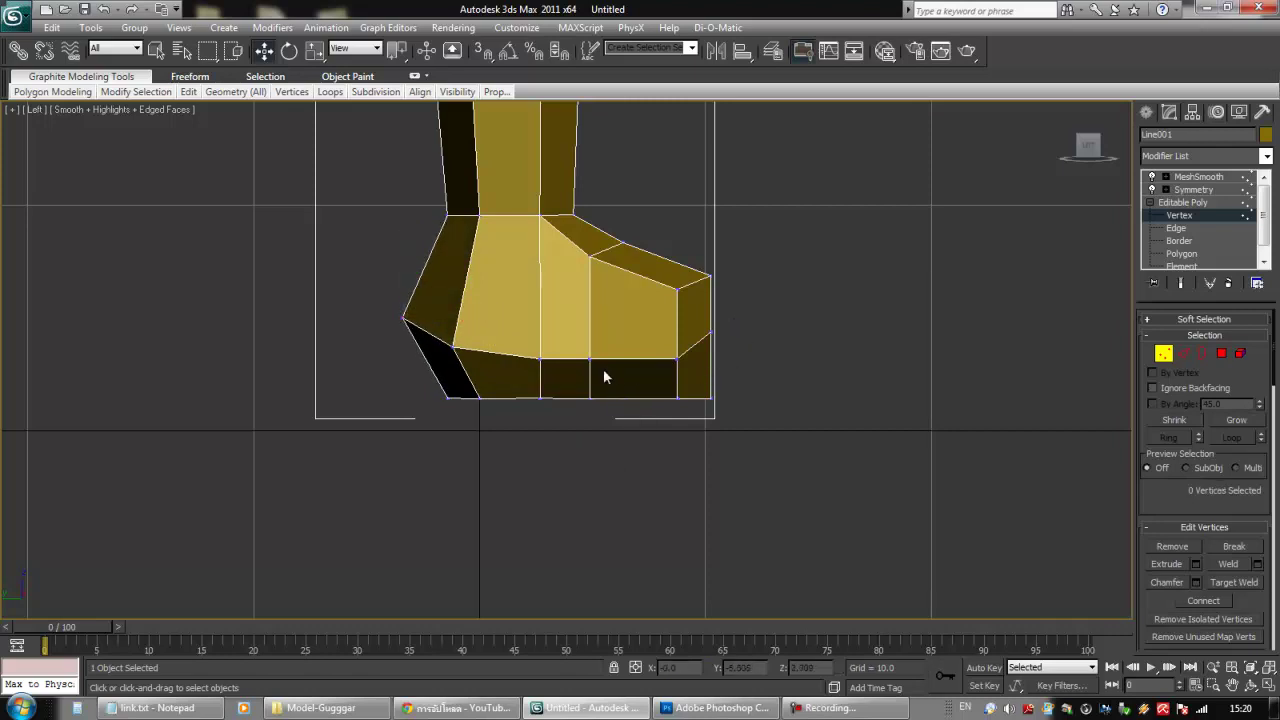
- Move the instep vertices in front of the ankle to refine the slope of the foot's upper side
{"action": "left_click_drag", "start_coordinate": [611, 282], "coordinate": [611, 283]}
{"action": "left_click_drag", "start_coordinate": [615, 228], "coordinate": [630, 237]}
{"action": "middle_click_drag", "start_coordinate": [705, 325], "coordinate": [617, 265], "text": "alt"}
{"action": "left_click", "coordinate": [607, 267]}
{"action": "left_click_drag", "start_coordinate": [623, 247], "coordinate": [620, 251]}
- Select the two inner-side vertices at mid-foot and move them along X to narrow the foot to about X -5.78
{"action": "middle_click_drag", "start_coordinate": [617, 285], "coordinate": [489, 267], "text": "alt"}
{"action": "left_click_drag", "start_coordinate": [481, 261], "coordinate": [537, 302]}
{"action": "middle_click_drag", "start_coordinate": [521, 309], "coordinate": [634, 334], "text": "alt"}
{"action": "left_click", "coordinate": [666, 318]}
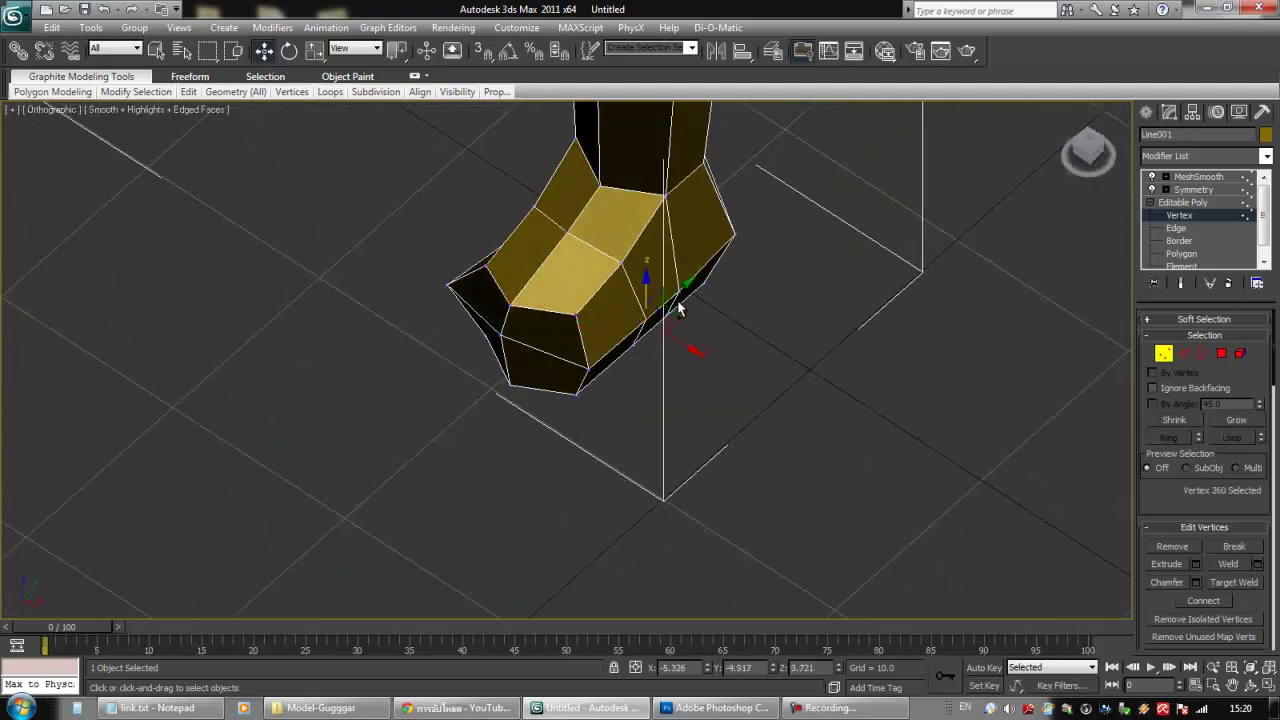
{"action": "left_click", "coordinate": [679, 290], "text": "ctrl"}
{"action": "left_click_drag", "start_coordinate": [696, 331], "coordinate": [688, 327]}
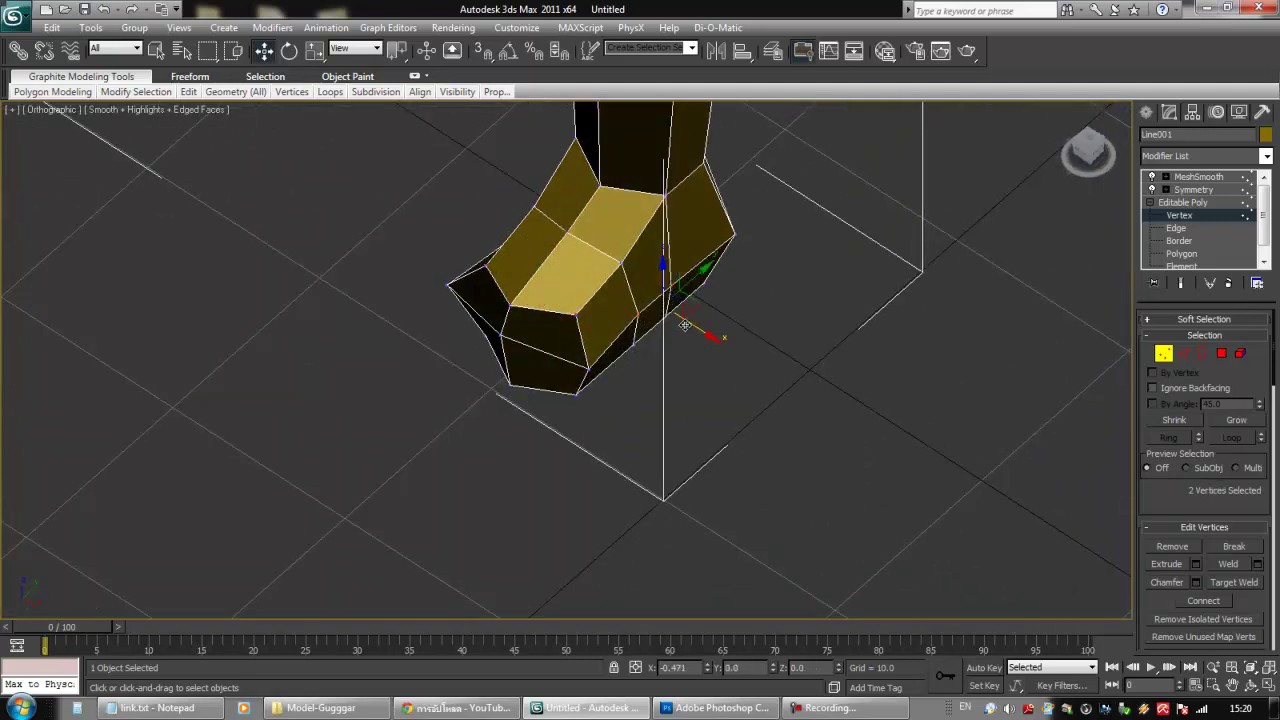
{"action": "middle_click_drag", "start_coordinate": [691, 331], "coordinate": [643, 116], "text": "alt"}
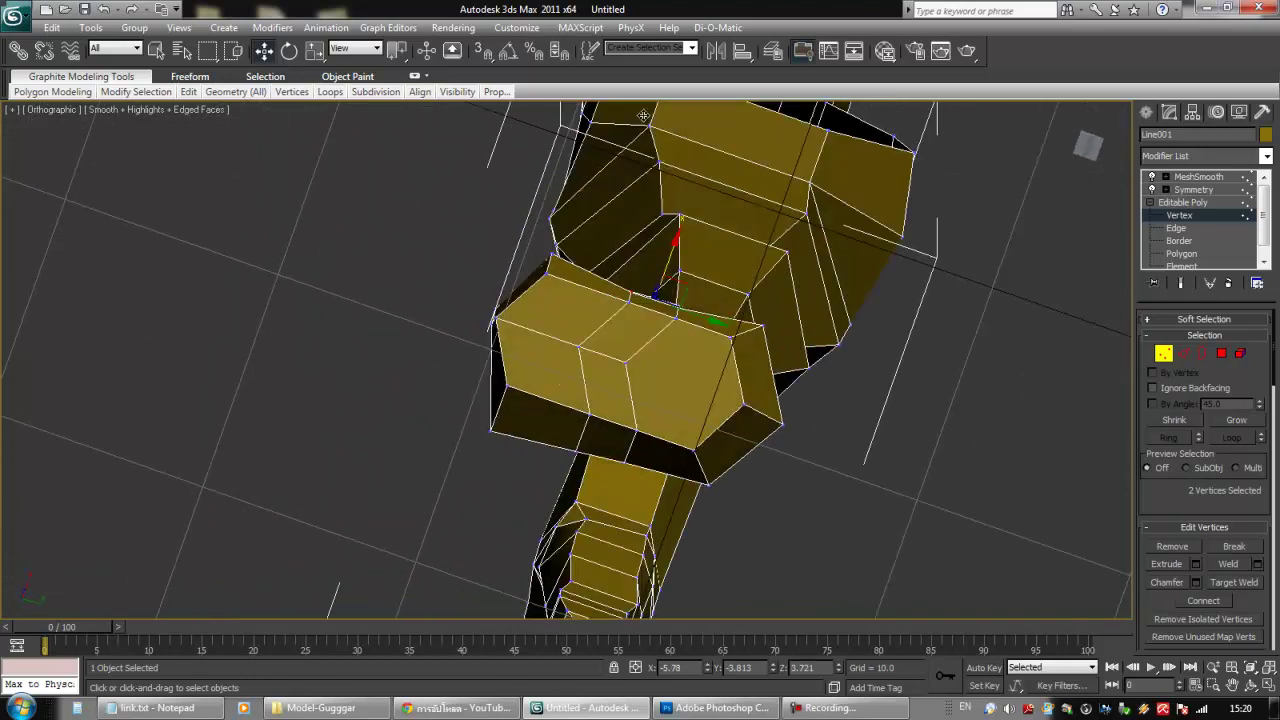
- Reposition the two pairs of mid-foot vertices on the underside to shape the arch of the sole
{"action": "left_click", "coordinate": [629, 300]}
{"action": "left_click", "coordinate": [678, 321], "text": "ctrl"}
{"action": "left_click_drag", "start_coordinate": [666, 266], "coordinate": [659, 284]}
{"action": "left_click", "coordinate": [625, 362]}
{"action": "left_click", "coordinate": [579, 348], "text": "ctrl"}
{"action": "left_click_drag", "start_coordinate": [633, 340], "coordinate": [656, 352]}
{"action": "middle_click_drag", "start_coordinate": [656, 352], "coordinate": [709, 516], "text": "alt"}
{"action": "left_click", "coordinate": [705, 485]}
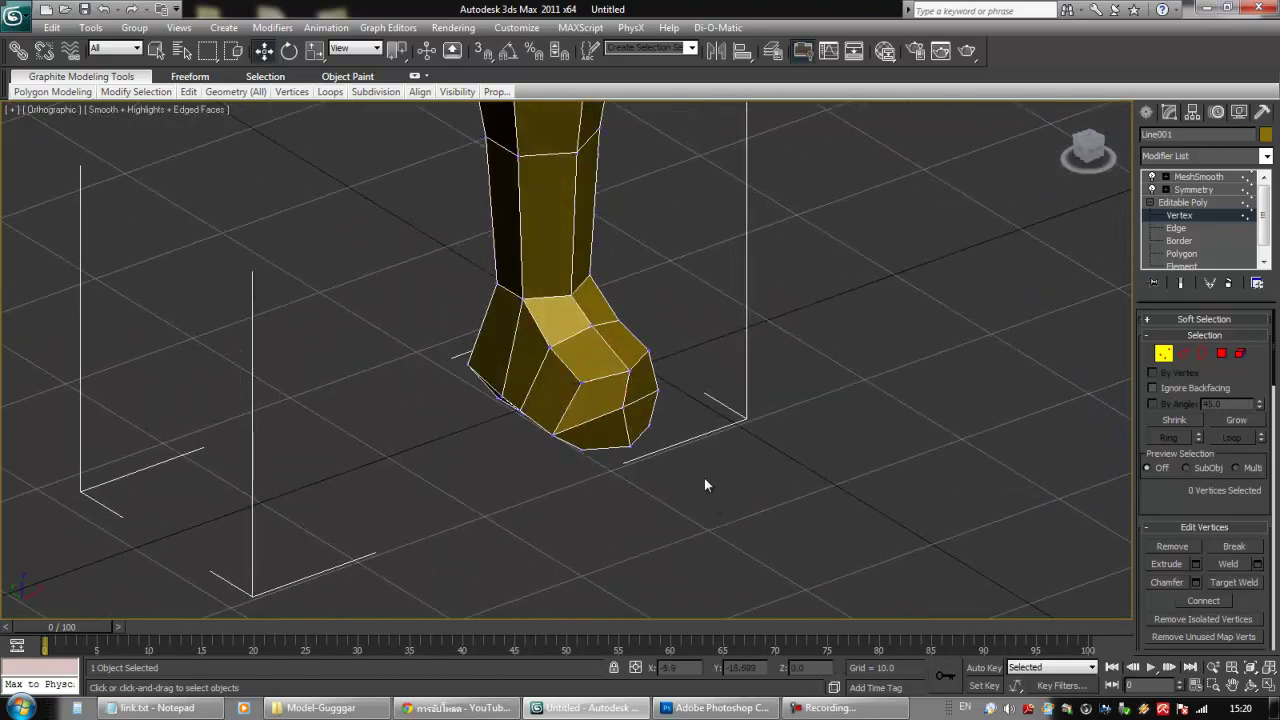
- At the Polygon level, select the four front polygons of the foot and extrude them forward
{"action": "left_click", "coordinate": [1219, 358]}
{"action": "left_click", "coordinate": [600, 404]}
{"action": "left_click", "coordinate": [637, 390], "text": "ctrl"}
{"action": "left_click", "coordinate": [637, 417], "text": "ctrl"}
{"action": "left_click", "coordinate": [608, 433], "text": "ctrl"}
{"action": "middle_click_drag", "start_coordinate": [626, 383], "coordinate": [594, 395], "text": "alt"}
{"action": "right_click", "coordinate": [594, 395]}
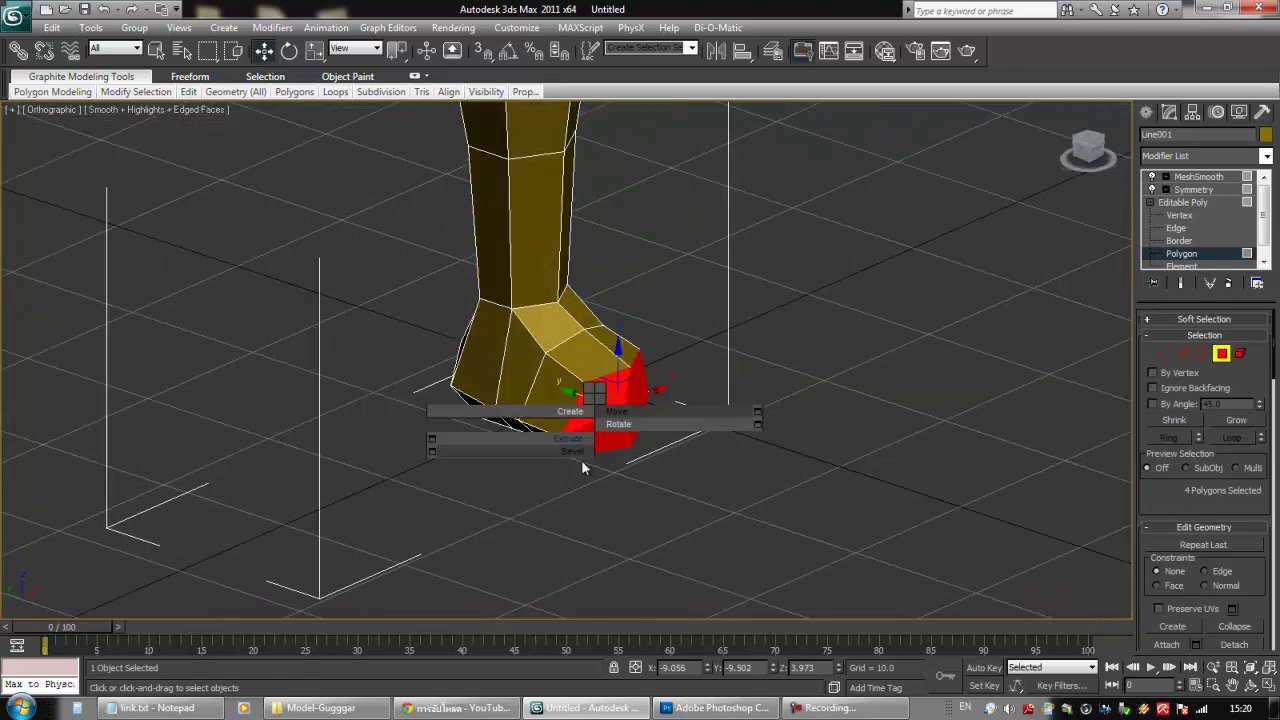
{"action": "left_click", "coordinate": [574, 440]}
{"action": "left_click_drag", "start_coordinate": [593, 425], "coordinate": [600, 349]}
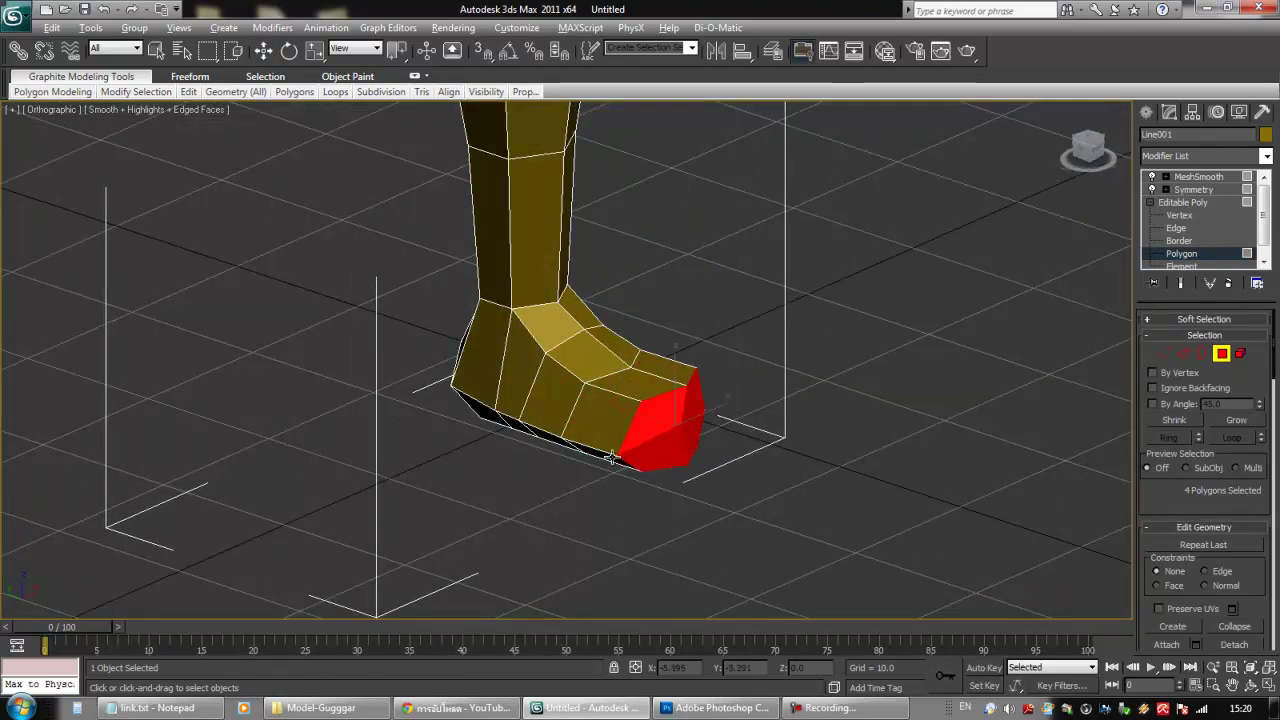
- In the left view, move and scale the extruded front polygons to about Y -14.1, Z 3.69, keeping the sole flat
{"action": "middle_click_drag", "start_coordinate": [600, 423], "coordinate": [527, 530], "text": "alt"}
{"action": "key", "text": "f"}
{"action": "key", "text": "r"}
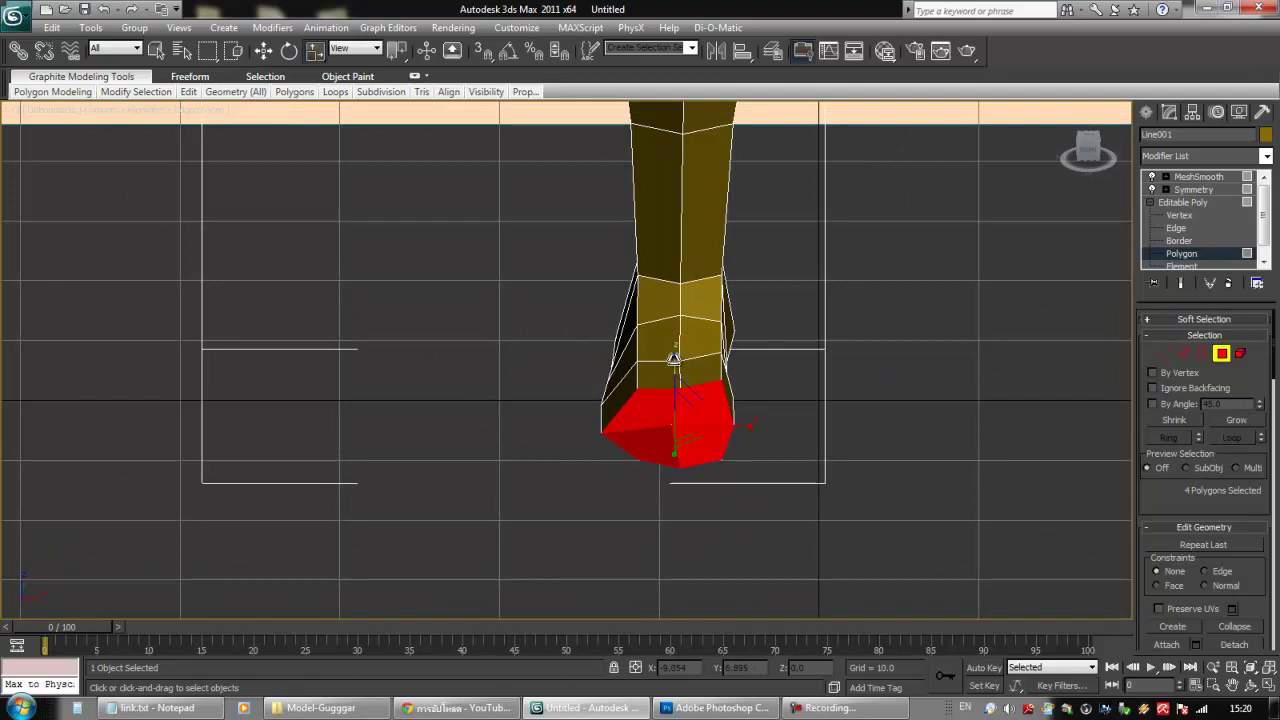
{"action": "key", "text": "p"}
{"action": "key", "text": "l"}
{"action": "scroll", "coordinate": [623, 354], "scroll_direction": "up", "scroll_amount": 5}
{"action": "middle_click_drag", "start_coordinate": [647, 335], "coordinate": [600, 402]}
{"action": "key", "text": "w"}
{"action": "left_click_drag", "start_coordinate": [679, 314], "coordinate": [681, 316]}
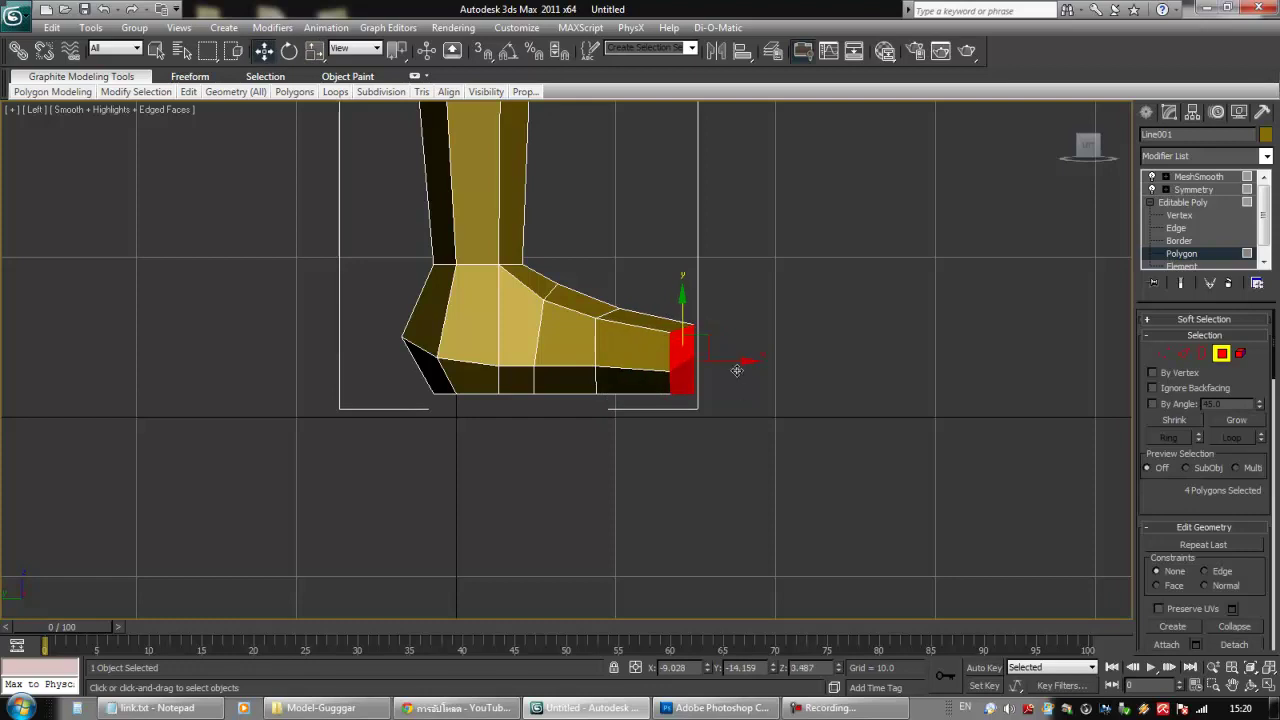
{"action": "mouse_move", "coordinate": [732, 358]}
{"action": "left_mouse_down"}
{"action": "mouse_move", "coordinate": [745, 358]}
{"action": "mouse_move", "coordinate": [729, 360]}
{"action": "left_mouse_up"}
{"action": "key", "text": "r"}
{"action": "left_click_drag", "start_coordinate": [683, 300], "coordinate": [684, 299]}
{"action": "key", "text": "w"}
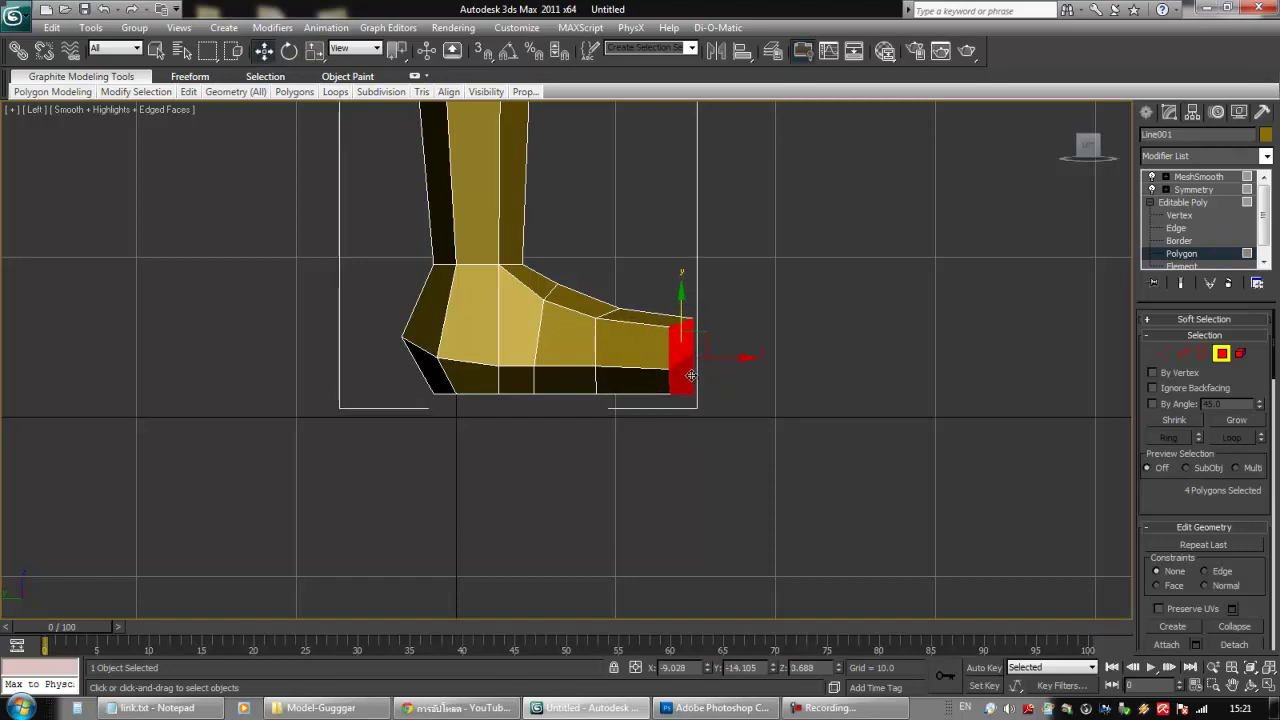
- Extrude the front polygons forward again into a smaller toe tip, tilt them about 22 degrees and adjust their scale
{"action": "right_click", "coordinate": [691, 364]}
{"action": "left_click", "coordinate": [654, 391]}
{"action": "left_click_drag", "start_coordinate": [687, 362], "coordinate": [727, 395]}
{"action": "key", "text": "r"}
{"action": "key", "text": "w"}
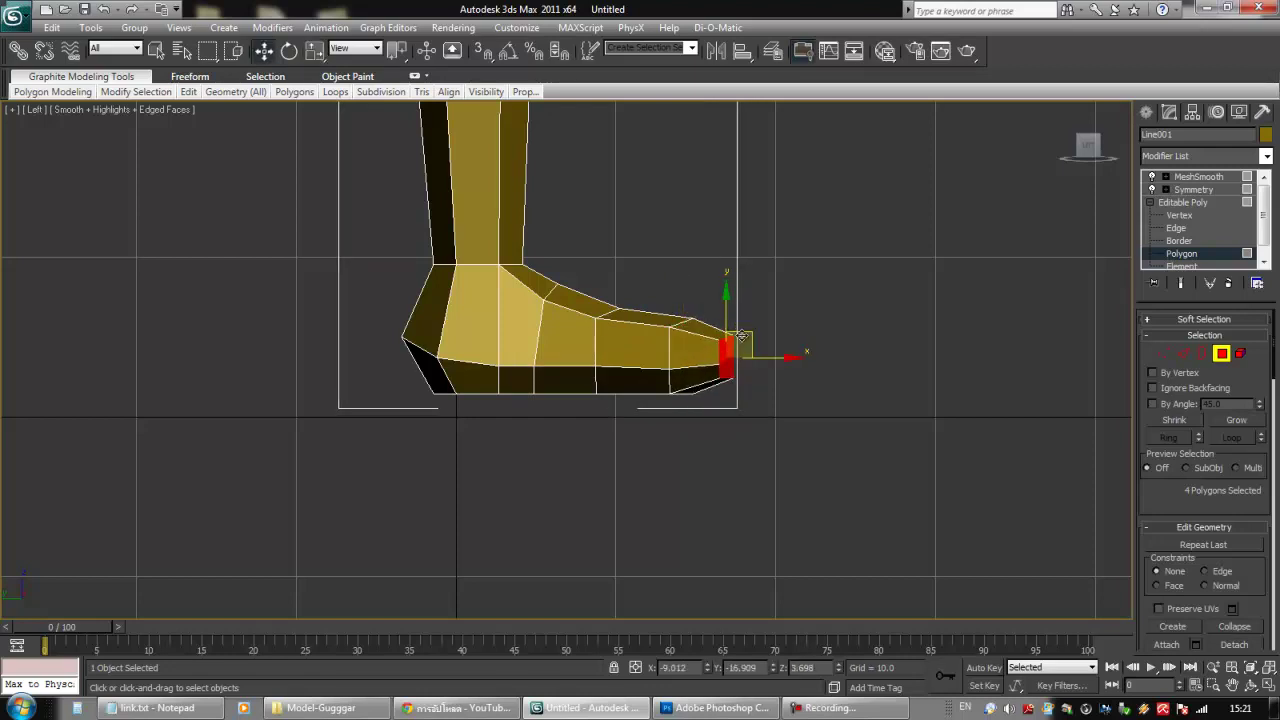
{"action": "key", "text": "e"}
{"action": "left_click_drag", "start_coordinate": [769, 310], "coordinate": [751, 276]}
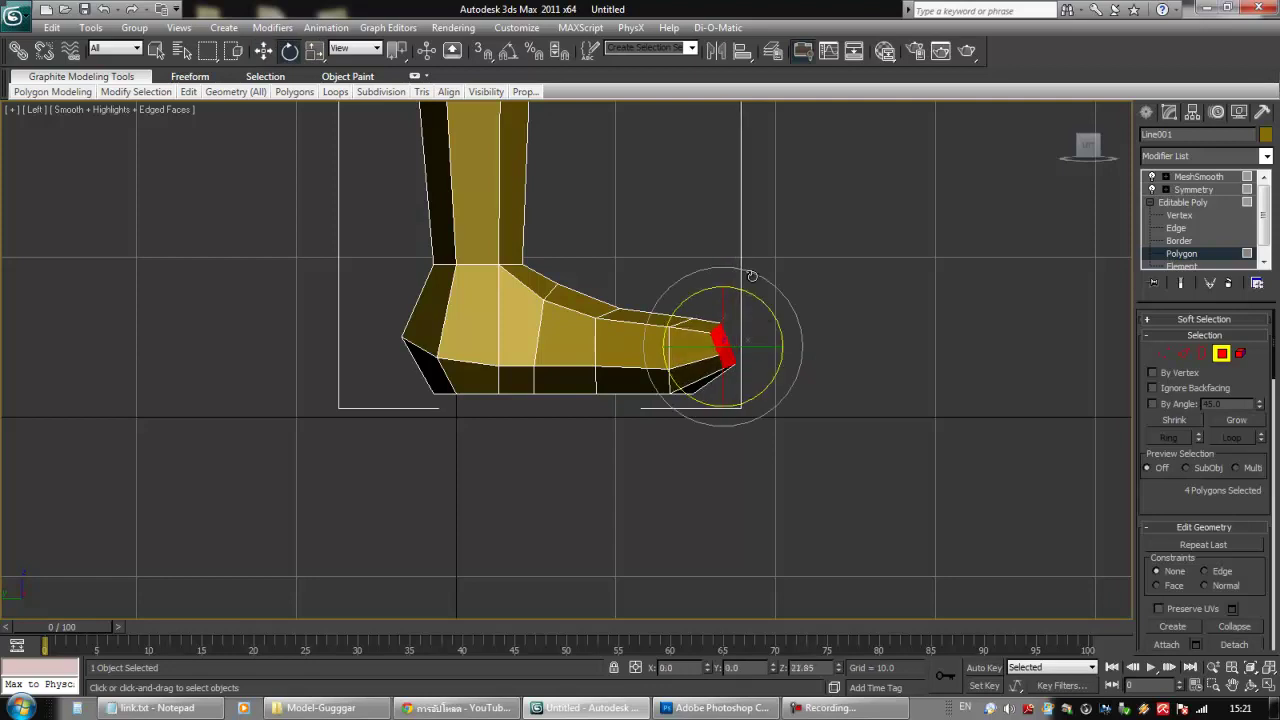
{"action": "key", "text": "r"}
{"action": "left_click_drag", "start_coordinate": [733, 335], "coordinate": [737, 343]}
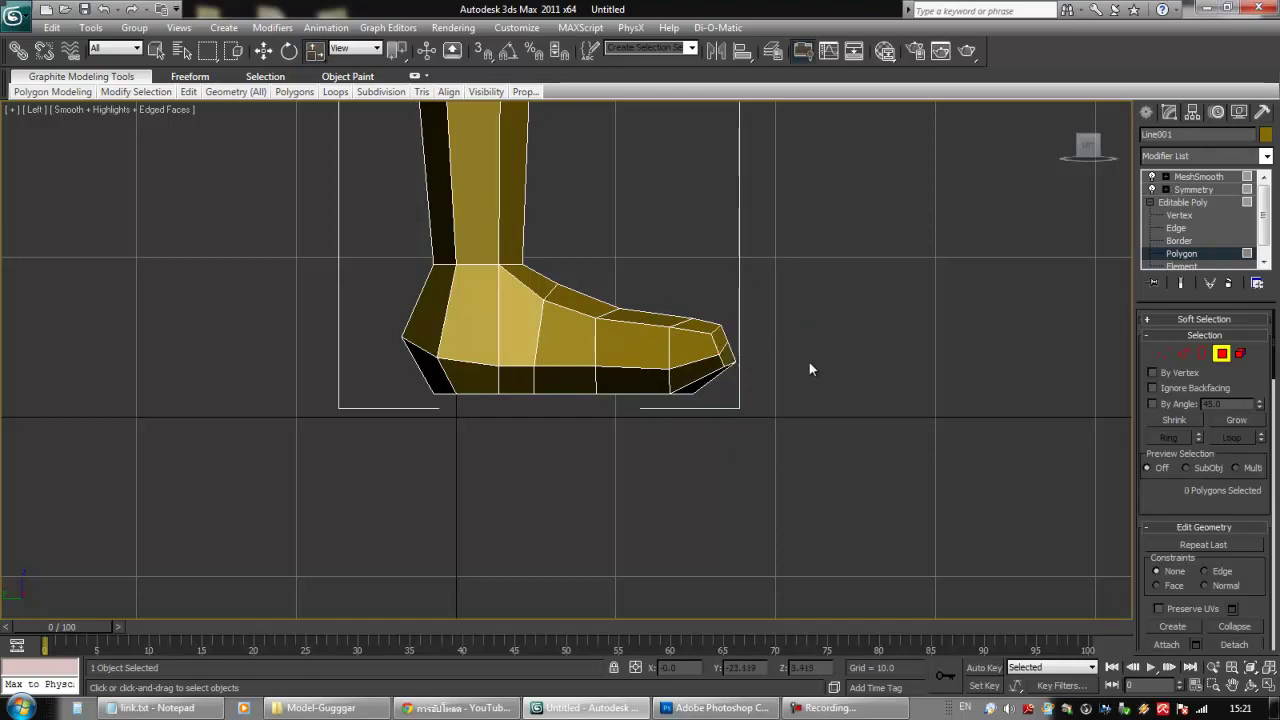
- At the Vertex level, move the upper and front toe vertices in the left view to round the toe's profile
{"action": "key", "text": "1"}
{"action": "scroll", "coordinate": [809, 370], "scroll_direction": "up", "scroll_amount": 4}
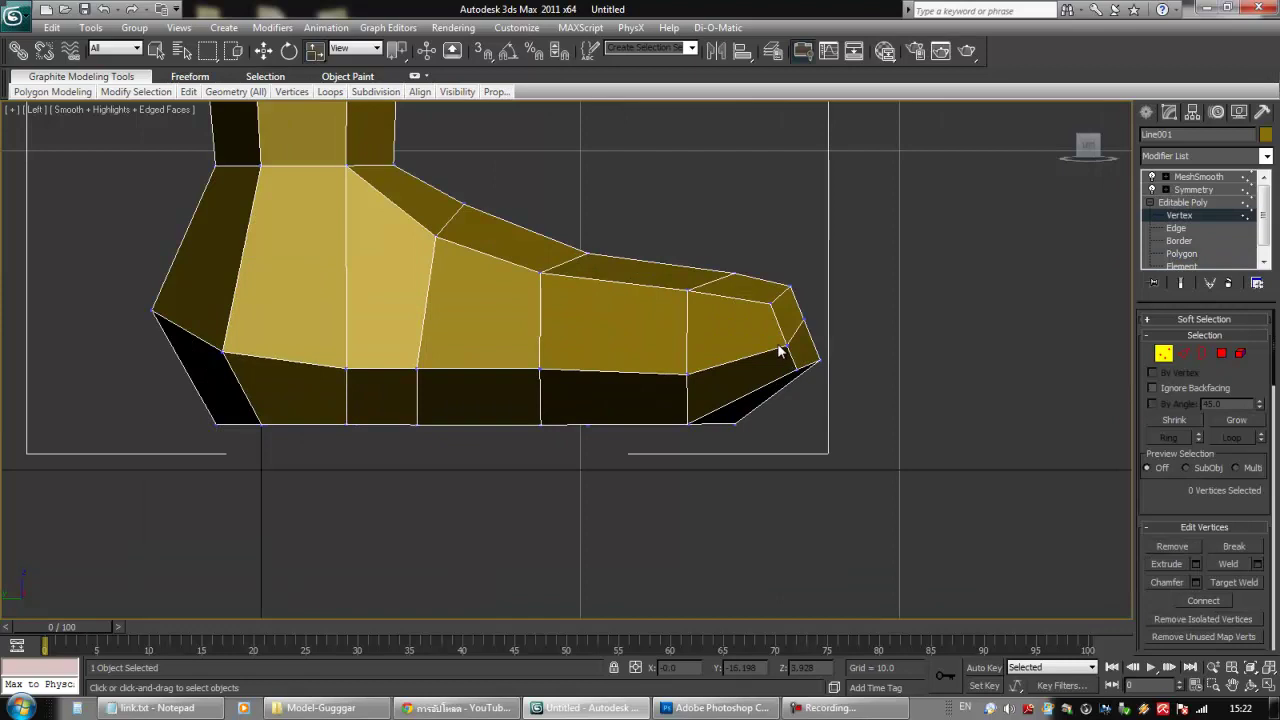
{"action": "middle_click_drag", "start_coordinate": [779, 345], "coordinate": [769, 367]}
{"action": "left_click_drag", "start_coordinate": [759, 352], "coordinate": [730, 251]}
{"action": "key", "text": "w"}
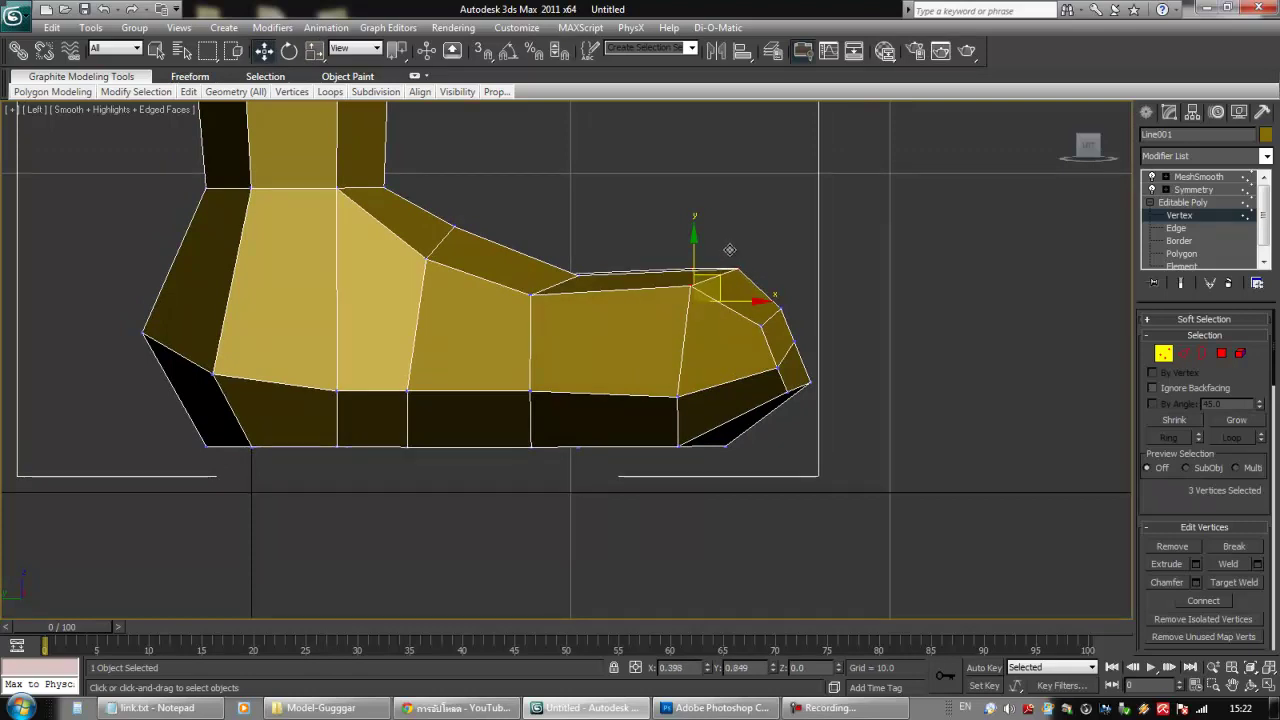
{"action": "left_click_drag", "start_coordinate": [763, 318], "coordinate": [790, 292]}
{"action": "left_click_drag", "start_coordinate": [806, 334], "coordinate": [824, 390]}
- Reposition the vertices around the toe tip, viewed from above, to even out its outline
{"action": "middle_click_drag", "start_coordinate": [838, 361], "coordinate": [703, 462], "text": "alt"}
{"action": "left_click", "coordinate": [671, 412]}
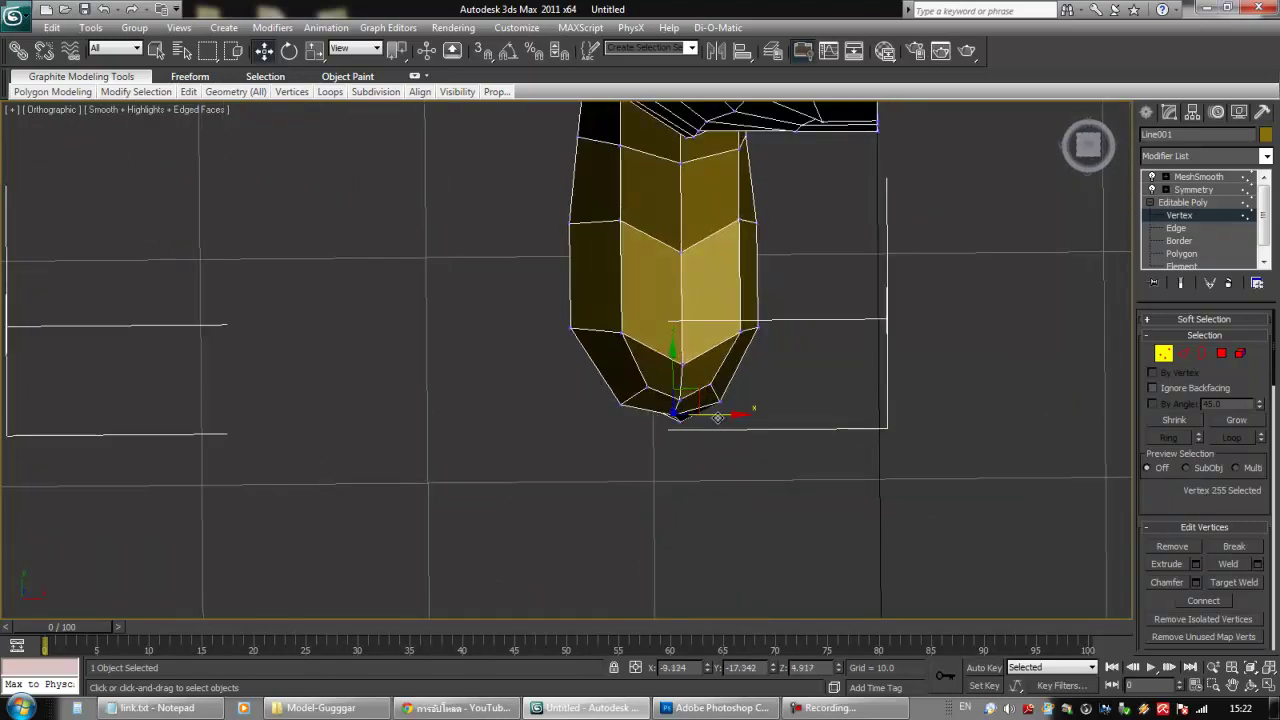
{"action": "left_click_drag", "start_coordinate": [726, 416], "coordinate": [666, 430]}
{"action": "left_click_drag", "start_coordinate": [665, 380], "coordinate": [538, 354]}
{"action": "left_click_drag", "start_coordinate": [676, 330], "coordinate": [620, 296]}
- Adjust the vertices on both sides of the foot and raise the instep's centre vertex to about Z 7.5
{"action": "middle_click_drag", "start_coordinate": [641, 333], "coordinate": [537, 277]}
{"action": "left_click", "coordinate": [515, 287]}
{"action": "left_click_drag", "start_coordinate": [515, 257], "coordinate": [518, 271]}
{"action": "middle_click_drag", "start_coordinate": [594, 323], "coordinate": [631, 297], "text": "alt"}
{"action": "left_click", "coordinate": [643, 272]}
{"action": "left_click_drag", "start_coordinate": [647, 228], "coordinate": [604, 283]}
{"action": "left_click", "coordinate": [581, 262]}
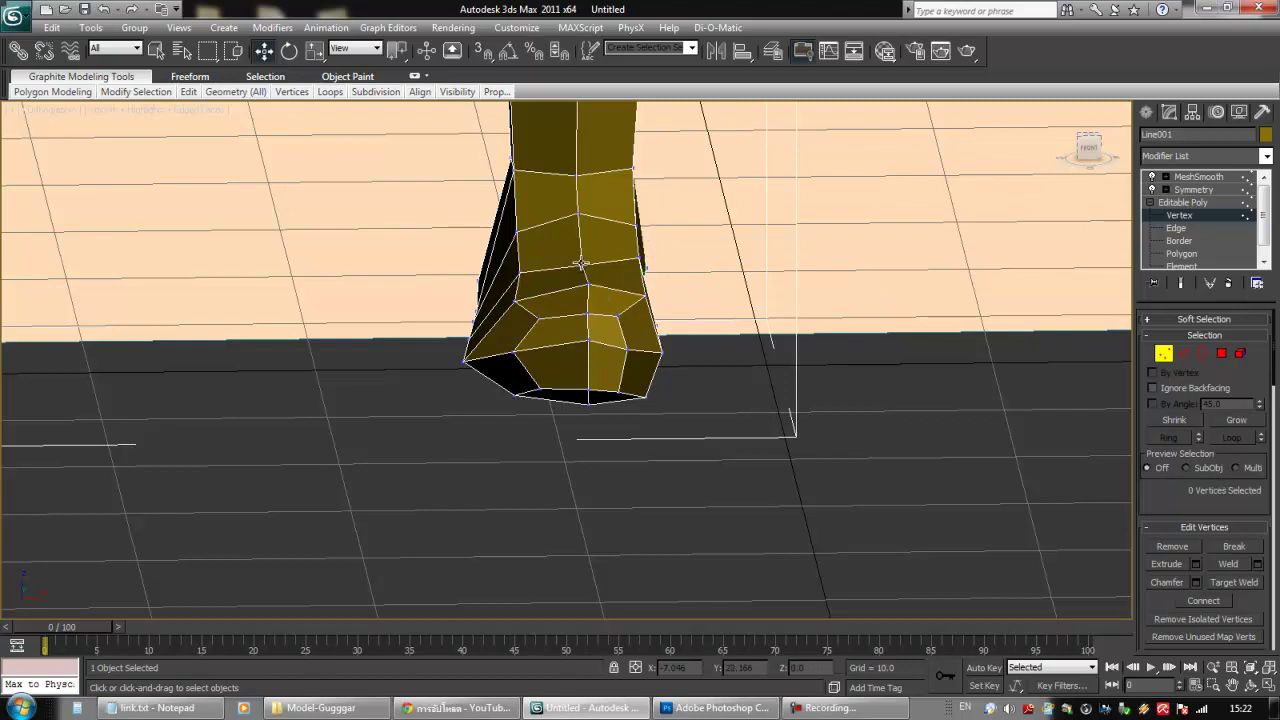
{"action": "left_click", "coordinate": [583, 268]}
{"action": "left_click_drag", "start_coordinate": [584, 230], "coordinate": [585, 212]}
- Raise the centre vertices of the ankle front and instep, and shift the centre line along X toward the foot's inner side
{"action": "middle_click_drag", "start_coordinate": [725, 345], "coordinate": [702, 398], "text": "alt"}
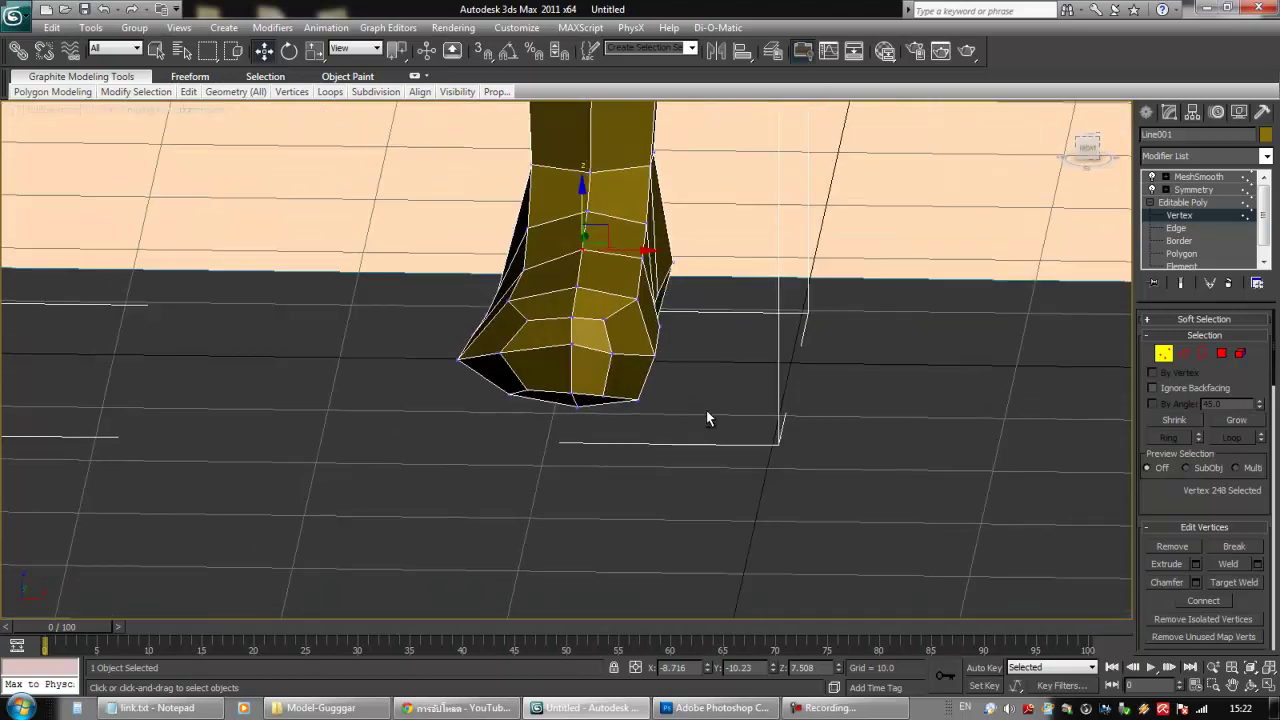
{"action": "left_click", "coordinate": [602, 196]}
{"action": "left_click", "coordinate": [595, 227], "text": "ctrl"}
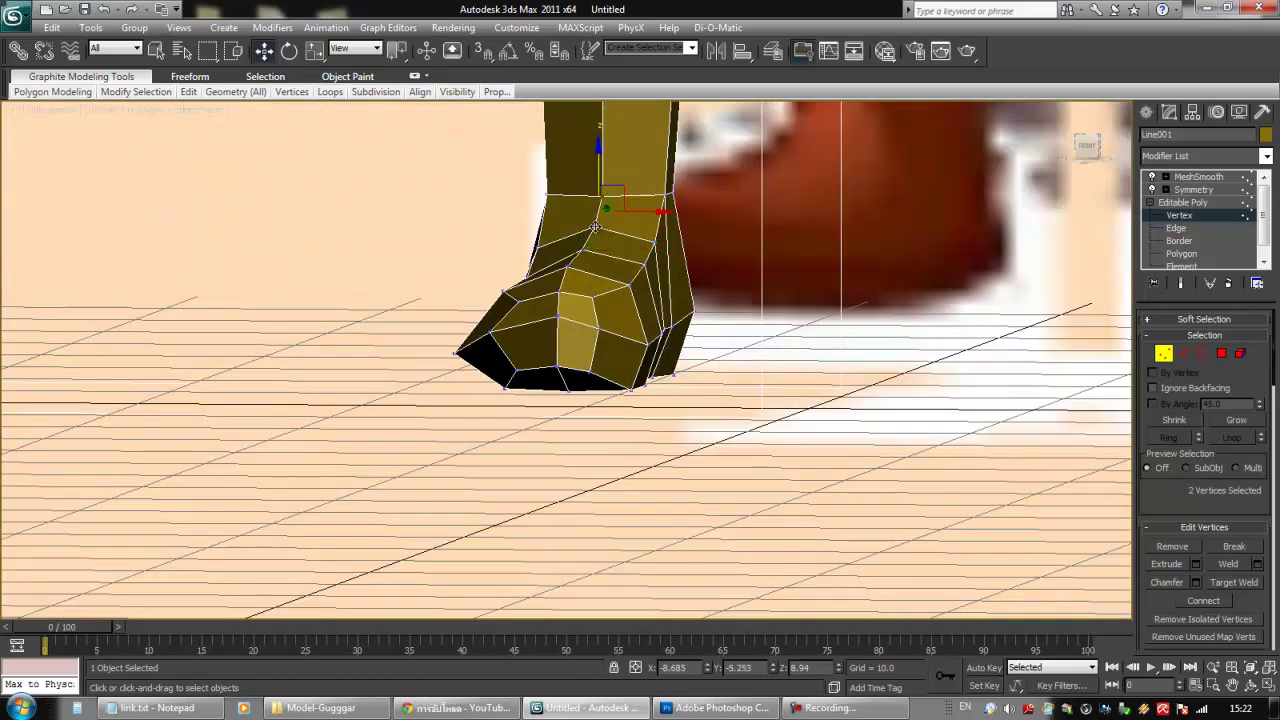
{"action": "left_click_drag", "start_coordinate": [598, 172], "coordinate": [598, 166]}
{"action": "middle_click_drag", "start_coordinate": [666, 278], "coordinate": [723, 303], "text": "alt"}
{"action": "left_click", "coordinate": [605, 252], "text": "ctrl"}
{"action": "left_click", "coordinate": [610, 271], "text": "ctrl"}
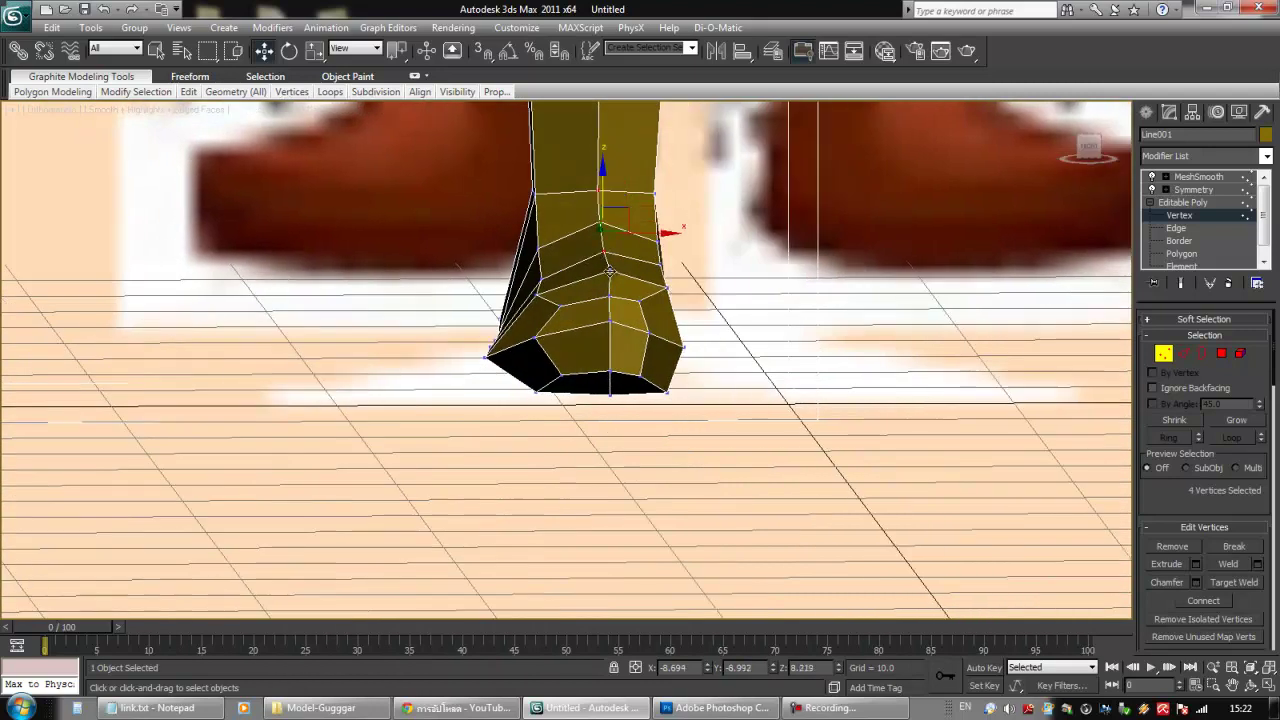
{"action": "left_click_drag", "start_coordinate": [646, 234], "coordinate": [650, 234]}
{"action": "left_click_drag", "start_coordinate": [588, 290], "coordinate": [664, 220], "text": "alt"}
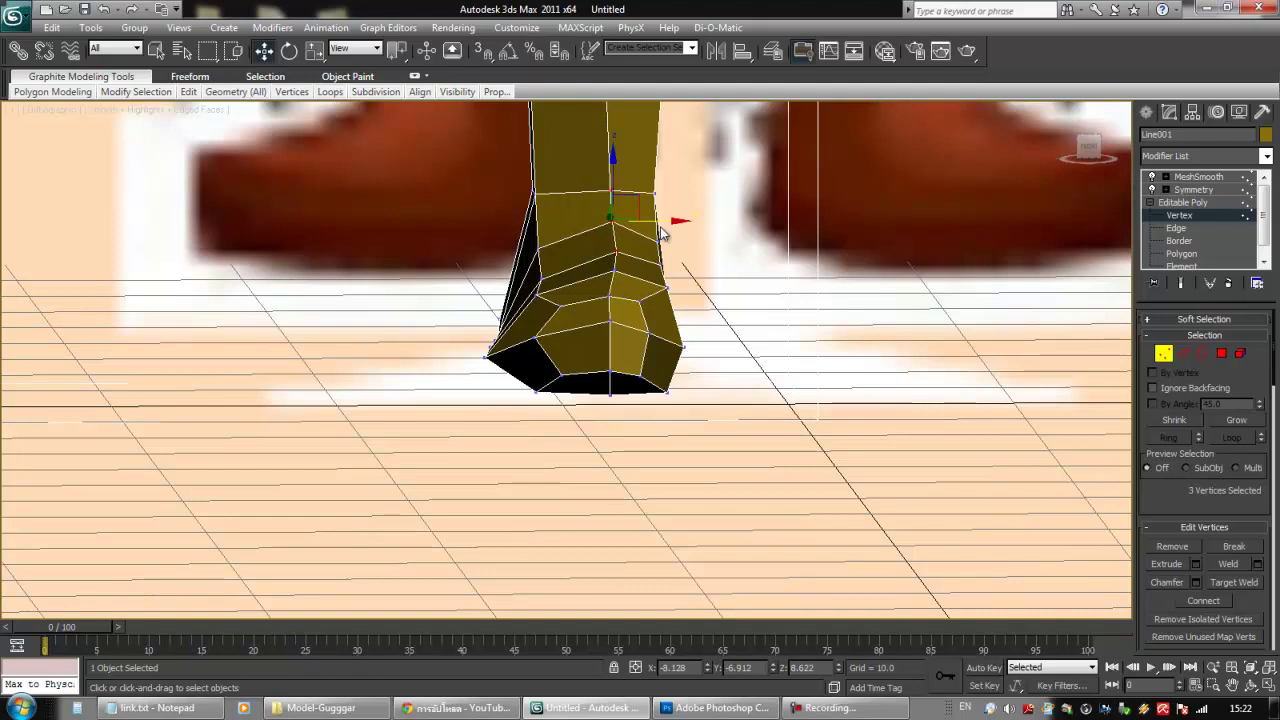
- Reposition the front sole vertex at the toe tip in the horizontal plane
{"action": "left_click", "coordinate": [693, 353]}
{"action": "mouse_move", "coordinate": [693, 353]}
{"action": "middle_mouse_down", "text": "alt"}
{"action": "mouse_move", "coordinate": [721, 372]}
{"action": "mouse_move", "coordinate": [766, 368]}
{"action": "mouse_move", "coordinate": [706, 362]}
{"action": "middle_mouse_up", "text": "alt"}
{"action": "left_click", "coordinate": [640, 390]}
{"action": "middle_click_drag", "start_coordinate": [640, 390], "coordinate": [647, 489], "text": "alt"}
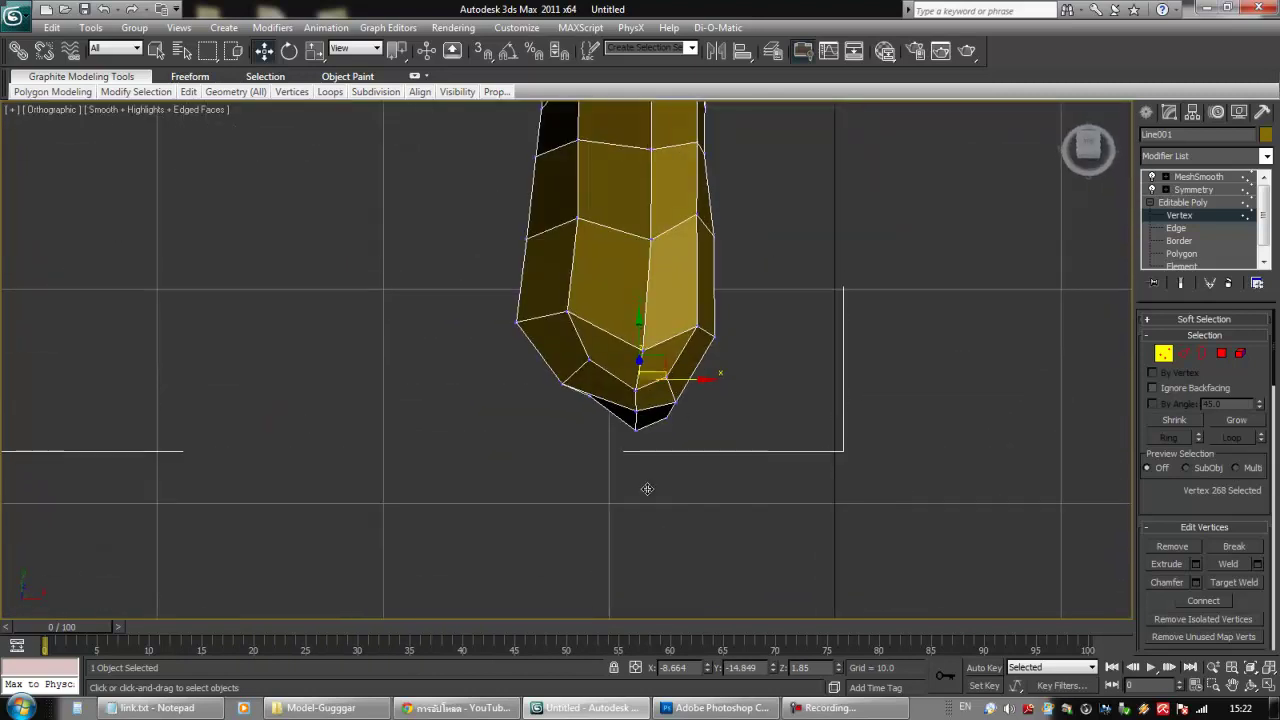
{"action": "left_click_drag", "start_coordinate": [680, 366], "coordinate": [682, 364]}
- Adjust the inner-side foot vertices and the inner heel vertex to smooth the foot's inner contour
{"action": "middle_click_drag", "start_coordinate": [682, 364], "coordinate": [714, 330], "text": "alt"}
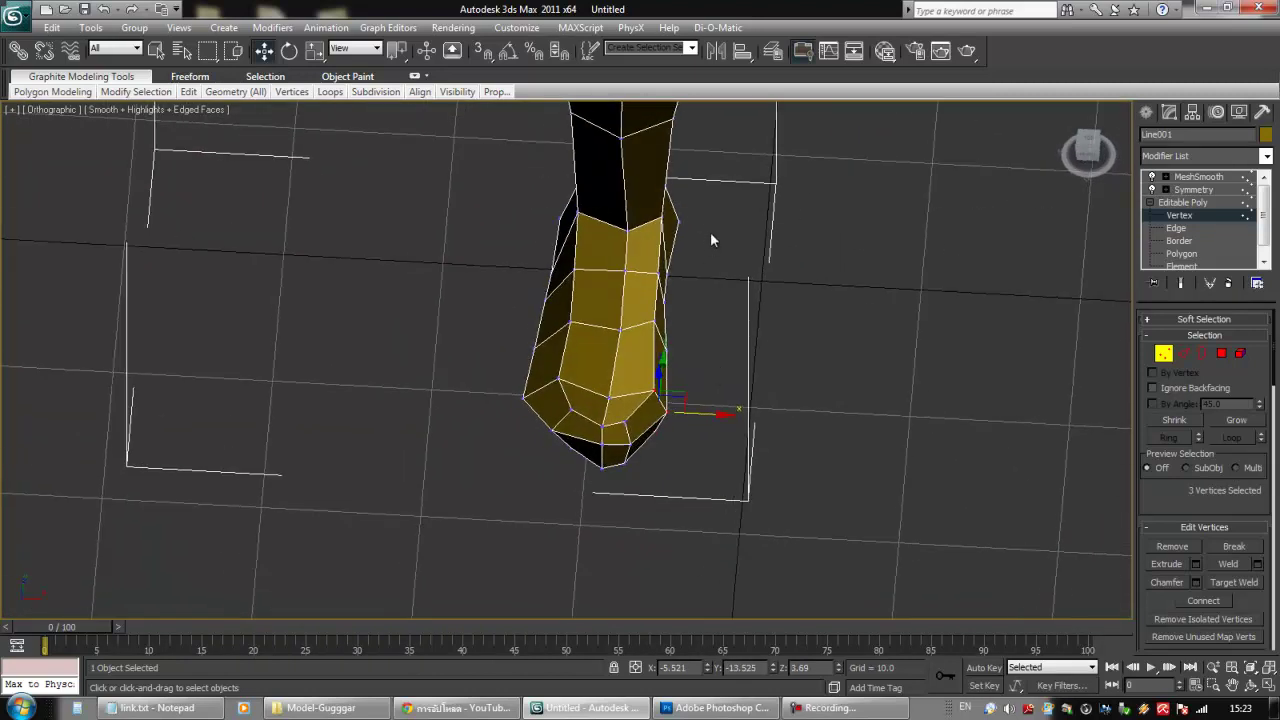
{"action": "left_click_drag", "start_coordinate": [682, 232], "coordinate": [683, 234]}
{"action": "middle_click_drag", "start_coordinate": [706, 347], "coordinate": [716, 383], "text": "alt"}
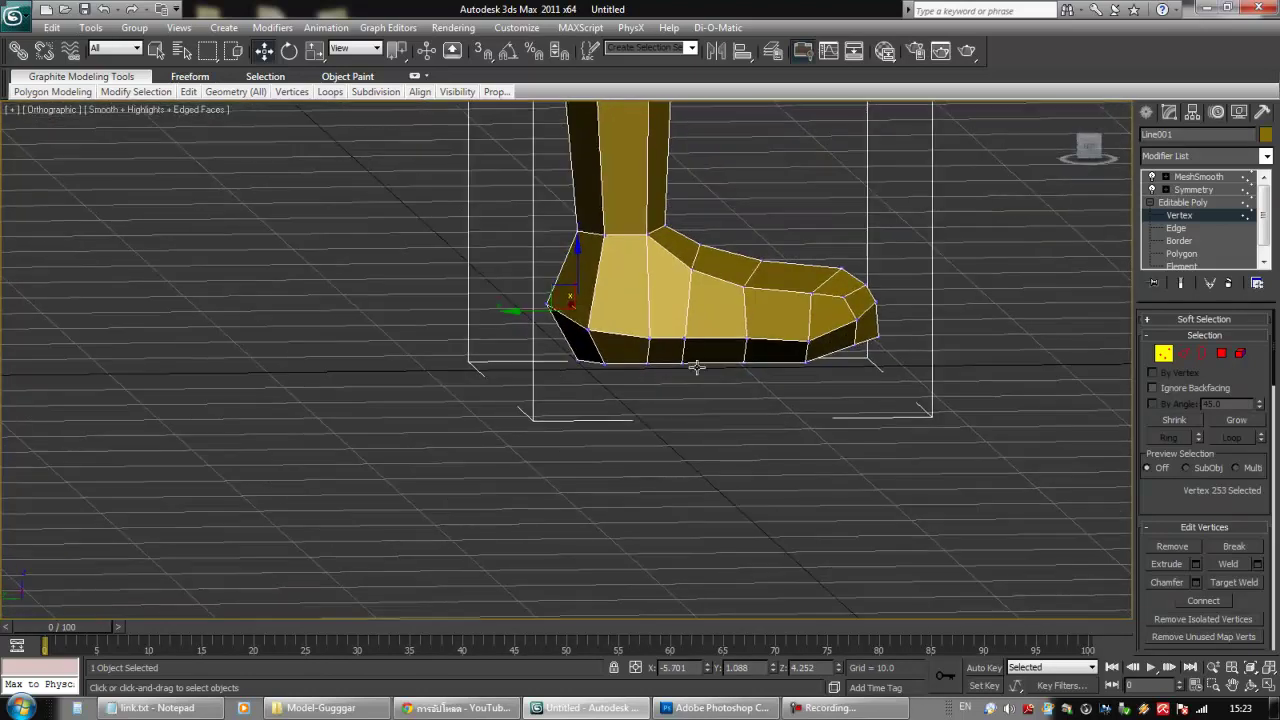
{"action": "middle_click_drag", "start_coordinate": [718, 322], "coordinate": [690, 214], "text": "alt"}
{"action": "left_click_drag", "start_coordinate": [537, 236], "coordinate": [537, 237]}
- In the front view, scale the ring of six ankle vertices outward toward the width of the reference boot
{"action": "middle_click_drag", "start_coordinate": [719, 267], "coordinate": [624, 343], "text": "alt"}
{"action": "key", "text": "f"}
{"action": "scroll", "coordinate": [602, 371], "scroll_direction": "up", "scroll_amount": 3}
{"action": "scroll", "coordinate": [624, 343], "scroll_direction": "up", "scroll_amount": 3}
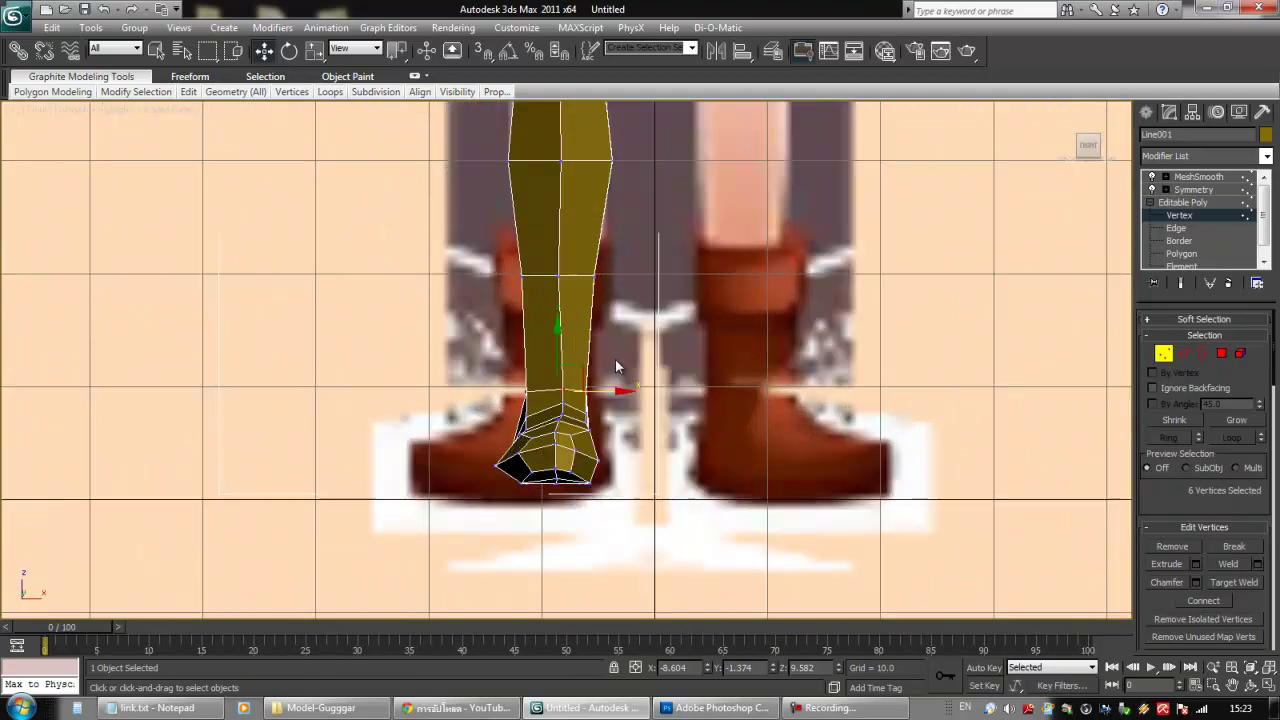
{"action": "key", "text": "r"}
{"action": "mouse_move", "coordinate": [574, 380]}
{"action": "left_mouse_down"}
{"action": "mouse_move", "coordinate": [574, 363]}
{"action": "mouse_move", "coordinate": [576, 381]}
{"action": "left_mouse_up"}
- Select all the foot vertices from the ankle down, enlarge them uniformly and reposition the foot over the reference boot
{"action": "left_click_drag", "start_coordinate": [482, 372], "coordinate": [733, 640]}
{"action": "left_click_drag", "start_coordinate": [571, 439], "coordinate": [557, 389]}
{"action": "key", "text": "w"}
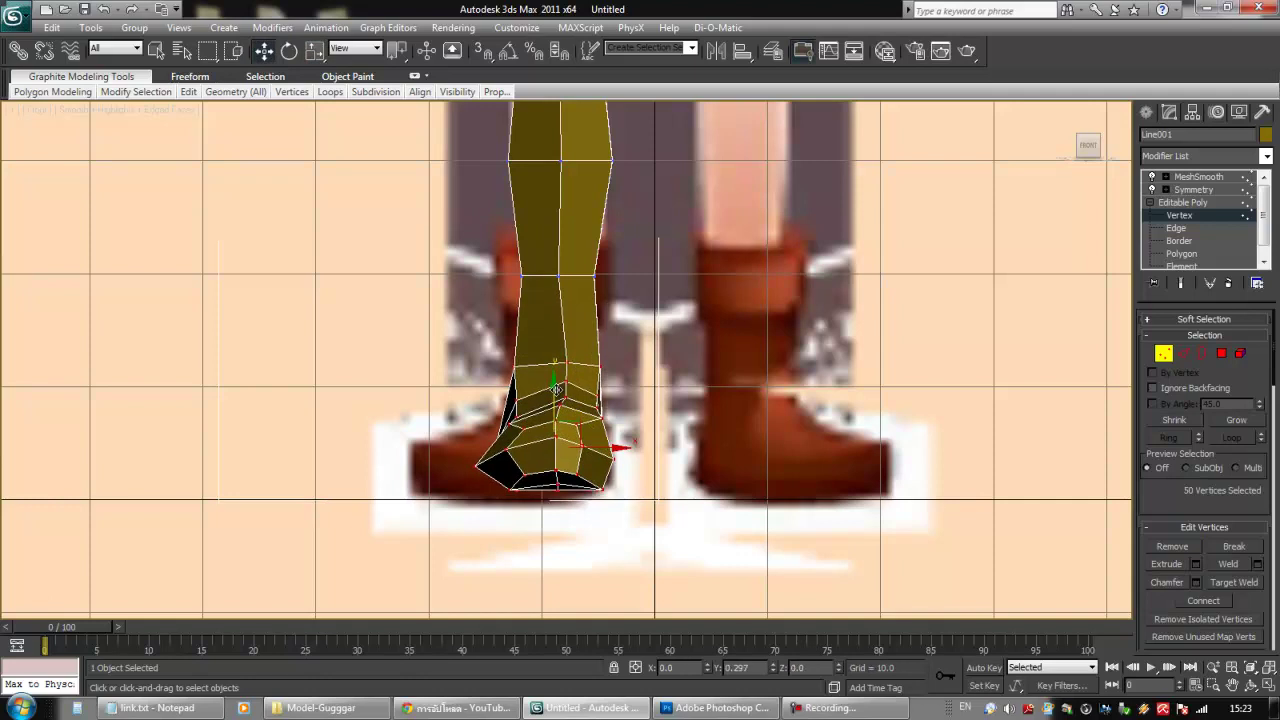
- Select the ring of six lower-leg vertices above the ankle and scale it wider to match the reference boot's shaft
{"action": "middle_click_drag", "start_coordinate": [623, 339], "coordinate": [619, 421]}
{"action": "left_click_drag", "start_coordinate": [604, 380], "coordinate": [566, 338]}
{"action": "key", "text": "r"}
{"action": "key", "text": "w"}
{"action": "key", "text": "r"}
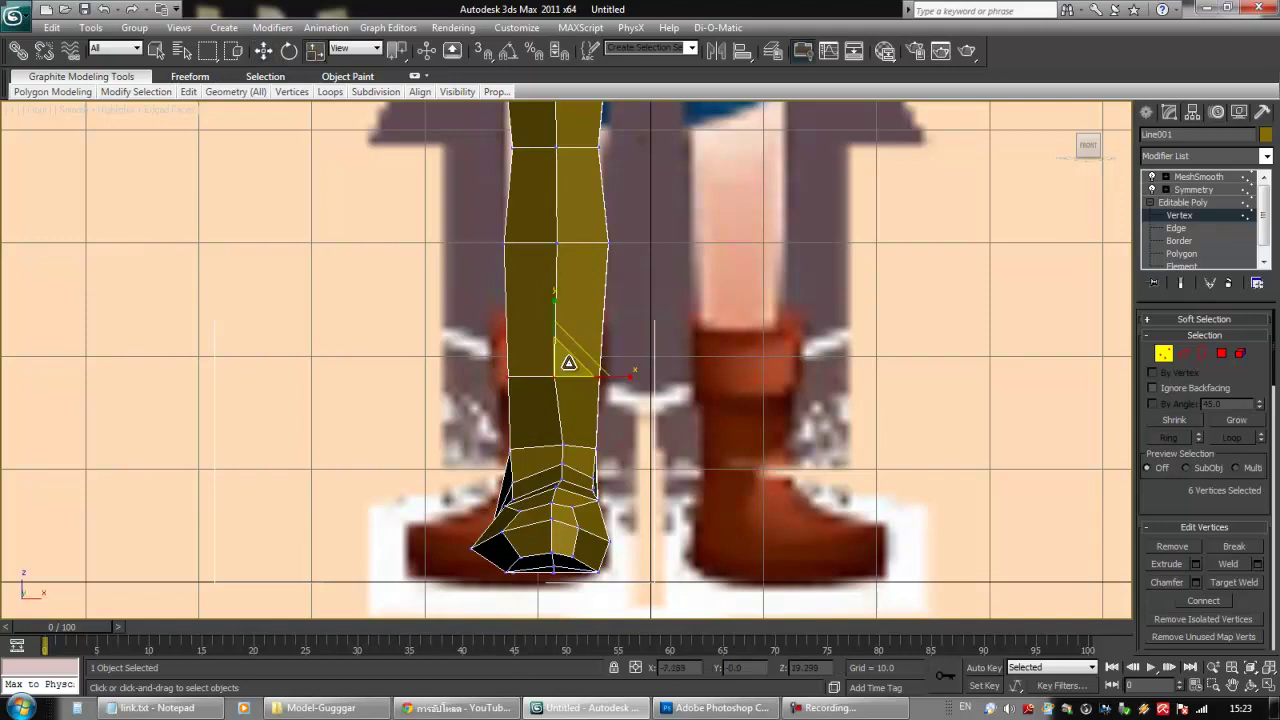
{"action": "scroll", "coordinate": [1165, 490], "scroll_direction": "down", "scroll_amount": 2}
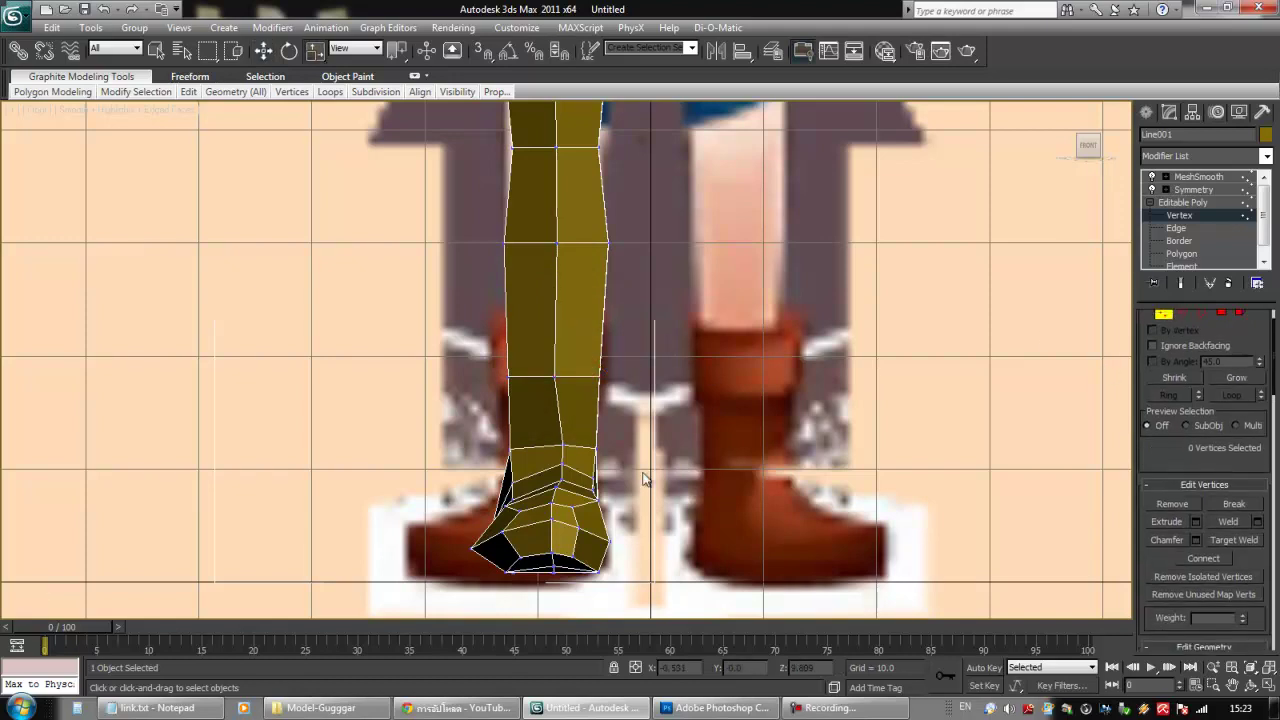
{"action": "scroll", "coordinate": [649, 470], "scroll_direction": "down", "scroll_amount": 2}
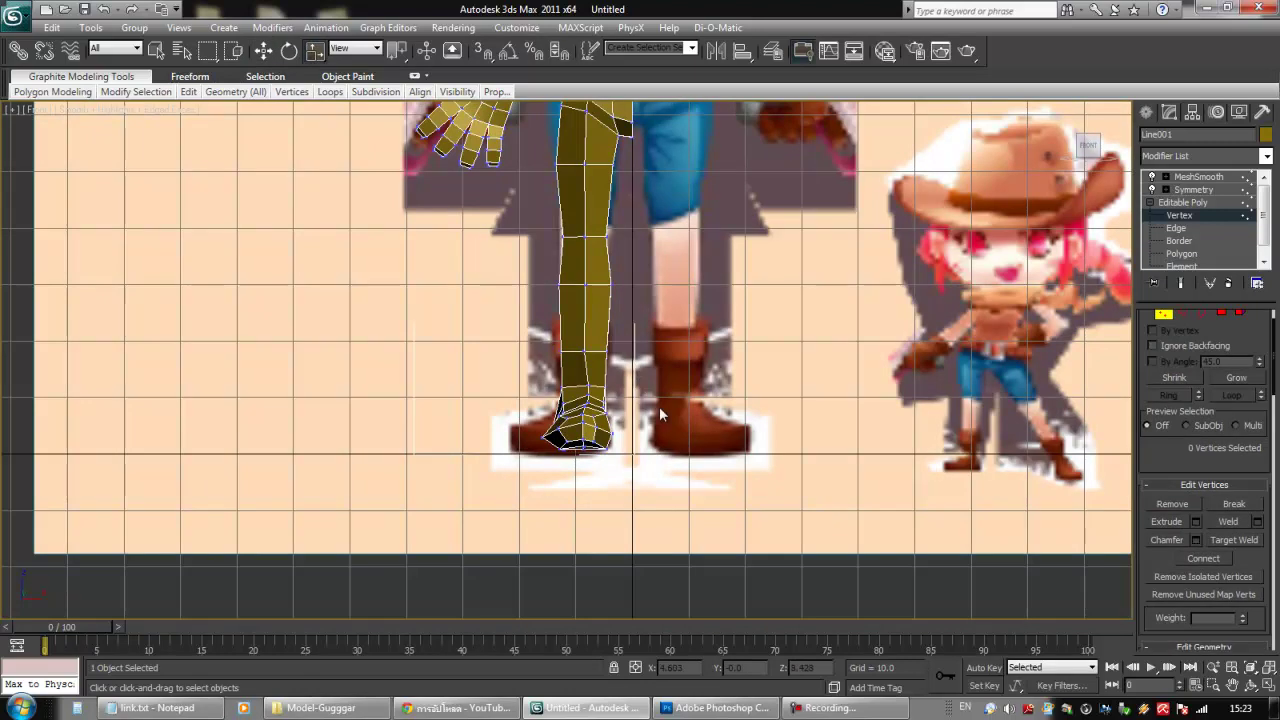
- Select the foot and ankle vertices from the side and shift them slightly toward the heel along the Y axis
{"action": "middle_click_drag", "start_coordinate": [649, 396], "coordinate": [660, 430], "text": "alt"}
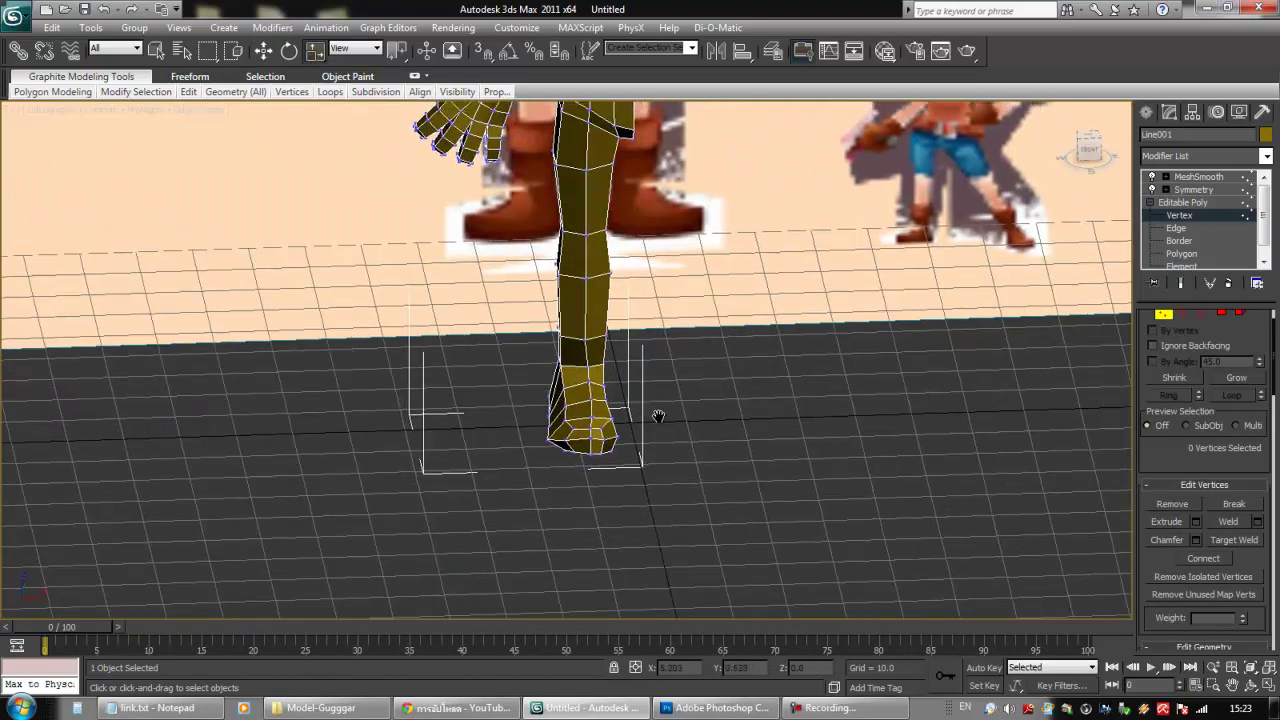
{"action": "scroll", "coordinate": [645, 429], "scroll_direction": "up", "scroll_amount": 3}
{"action": "key", "text": "w"}
{"action": "middle_click_drag", "start_coordinate": [645, 425], "coordinate": [479, 392], "text": "alt"}
{"action": "left_click_drag", "start_coordinate": [382, 366], "coordinate": [718, 572]}
{"action": "left_click_drag", "start_coordinate": [635, 497], "coordinate": [558, 380]}
{"action": "left_click_drag", "start_coordinate": [583, 464], "coordinate": [741, 578]}
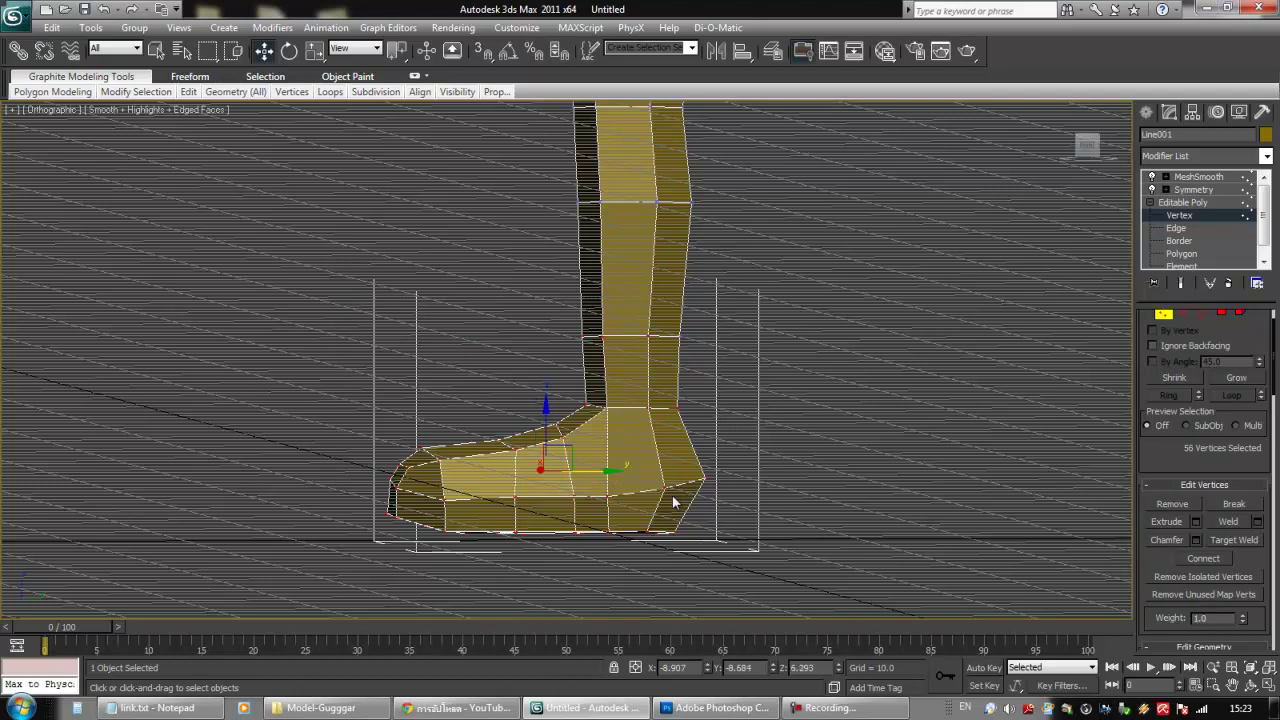
{"action": "left_click_drag", "start_coordinate": [596, 471], "coordinate": [602, 471]}
{"action": "left_click", "coordinate": [762, 356]}
- Select the ring of six polygons on the lower leg and cut it horizontally with a slice plane near the top of the reference boot
{"action": "mouse_move", "coordinate": [760, 354]}
{"action": "middle_mouse_down", "text": "alt"}
{"action": "mouse_move", "coordinate": [966, 404]}
{"action": "mouse_move", "coordinate": [876, 425]}
{"action": "mouse_move", "coordinate": [763, 403]}
{"action": "mouse_move", "coordinate": [794, 398]}
{"action": "mouse_move", "coordinate": [759, 370]}
{"action": "middle_mouse_up", "text": "alt"}
{"action": "scroll", "coordinate": [876, 425], "scroll_direction": "down", "scroll_amount": 3}
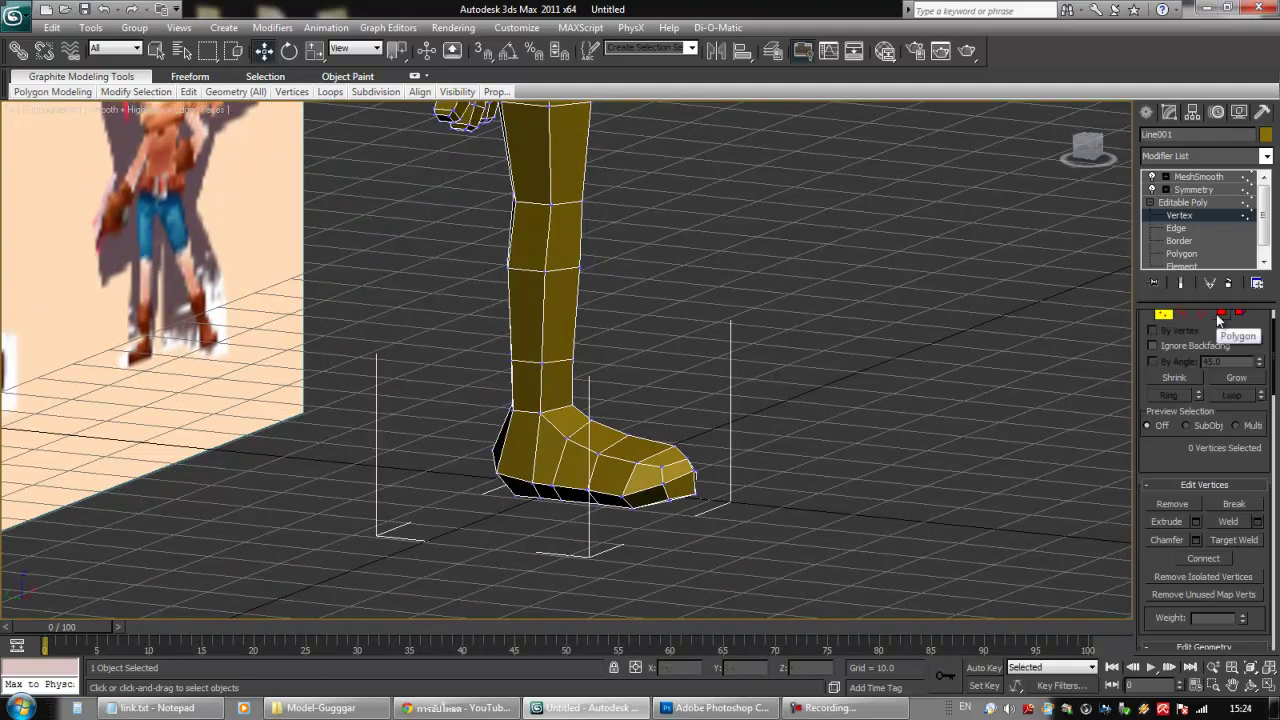
{"action": "middle_click_drag", "start_coordinate": [925, 326], "coordinate": [848, 378], "text": "alt"}
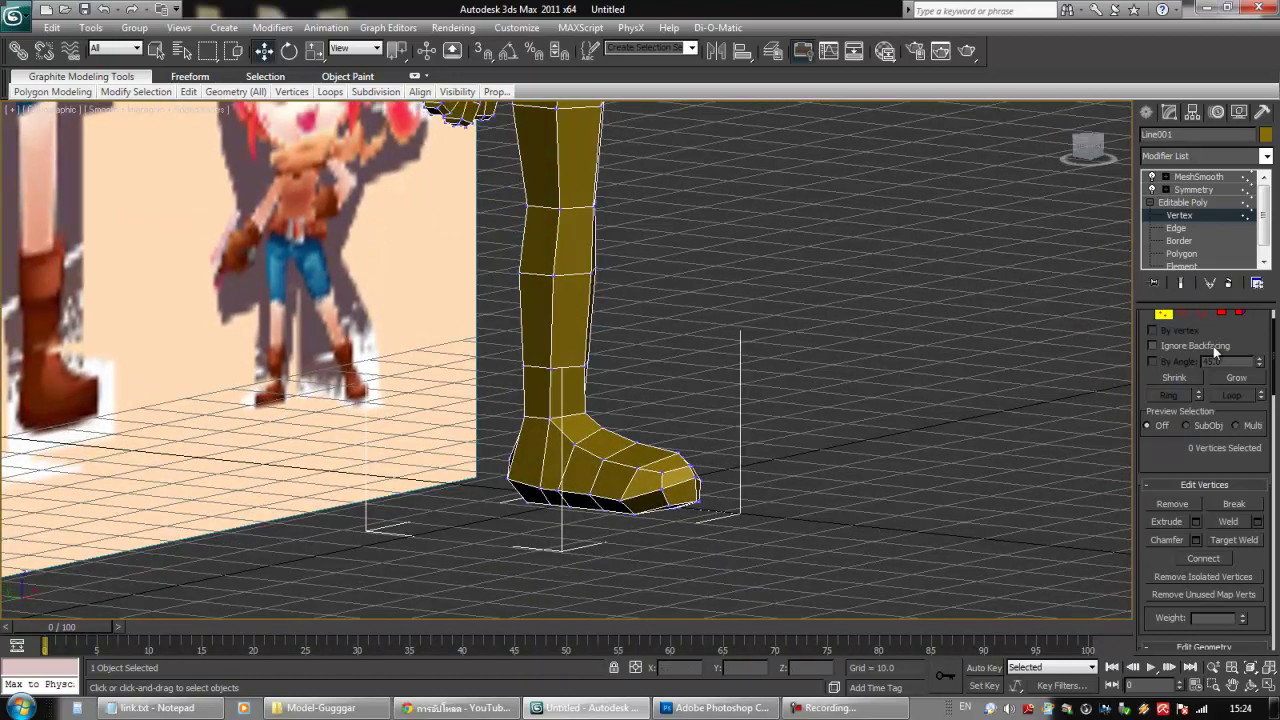
{"action": "left_click", "coordinate": [1220, 314]}
{"action": "left_click_drag", "start_coordinate": [651, 306], "coordinate": [535, 346]}
{"action": "middle_click_drag", "start_coordinate": [653, 400], "coordinate": [655, 400]}
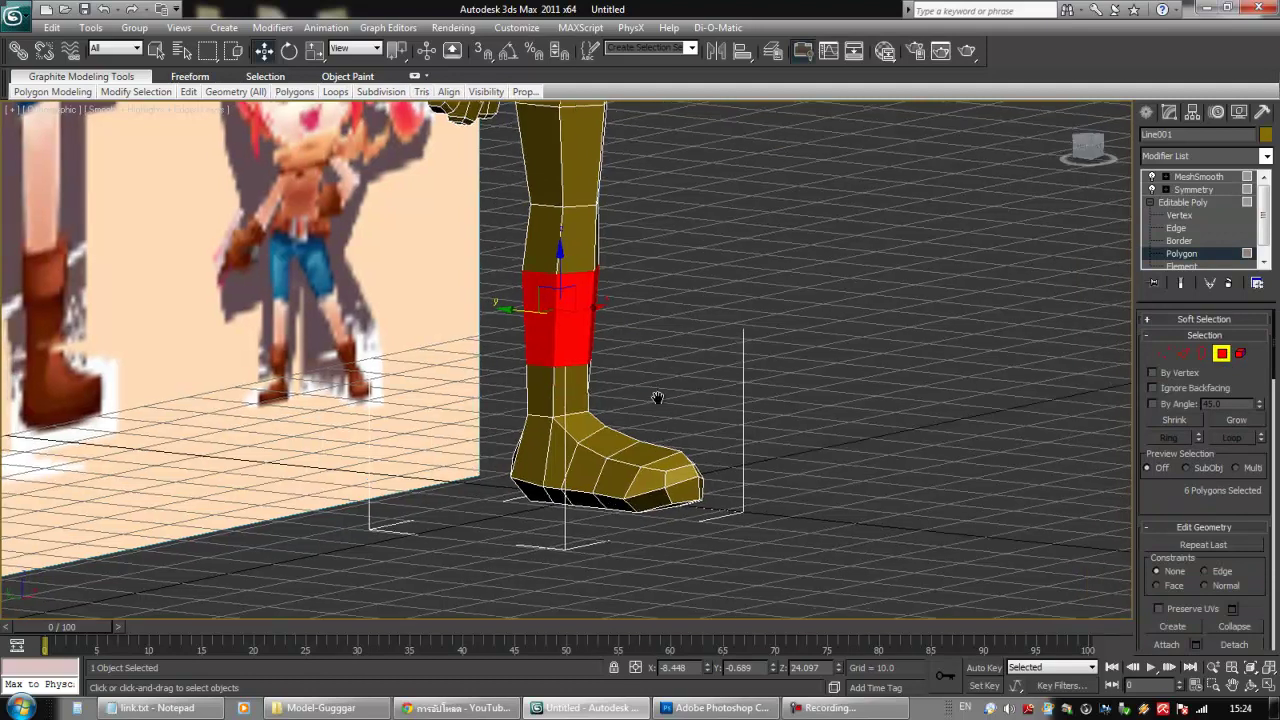
{"action": "key", "text": "f"}
{"action": "scroll", "coordinate": [592, 346], "scroll_direction": "up", "scroll_amount": 6}
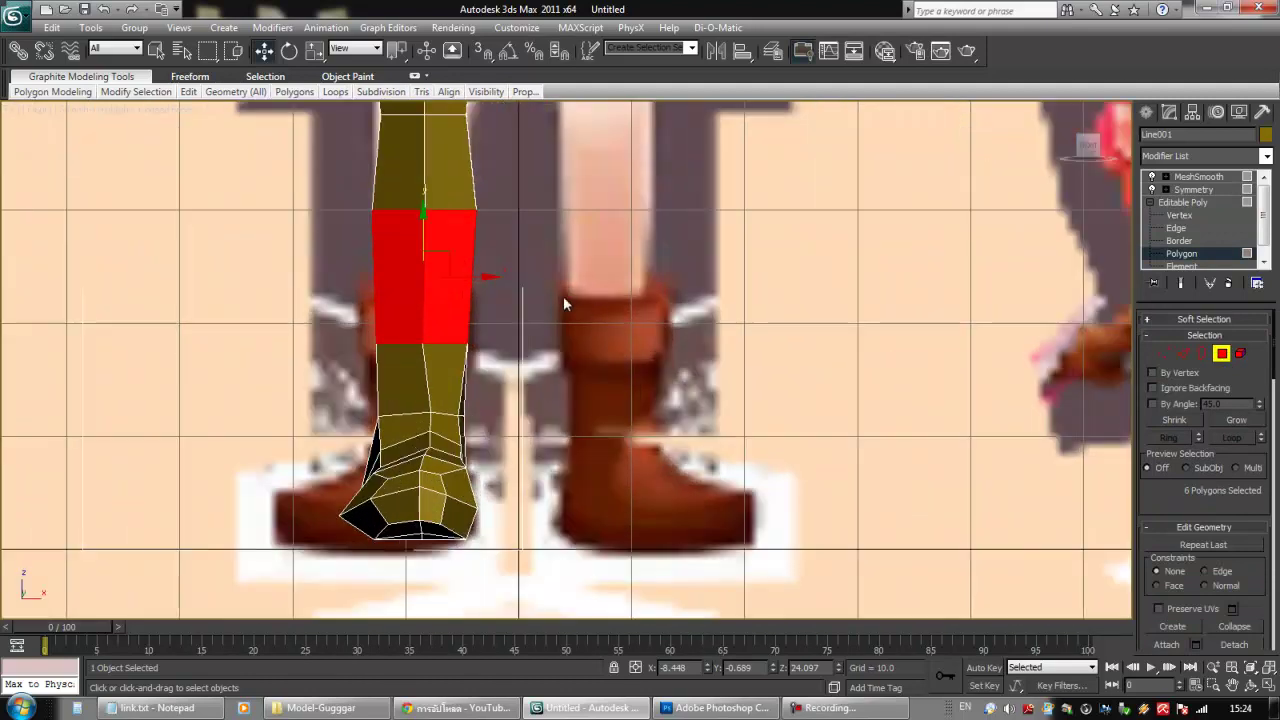
{"action": "scroll", "coordinate": [1139, 524], "scroll_direction": "down", "scroll_amount": 4}
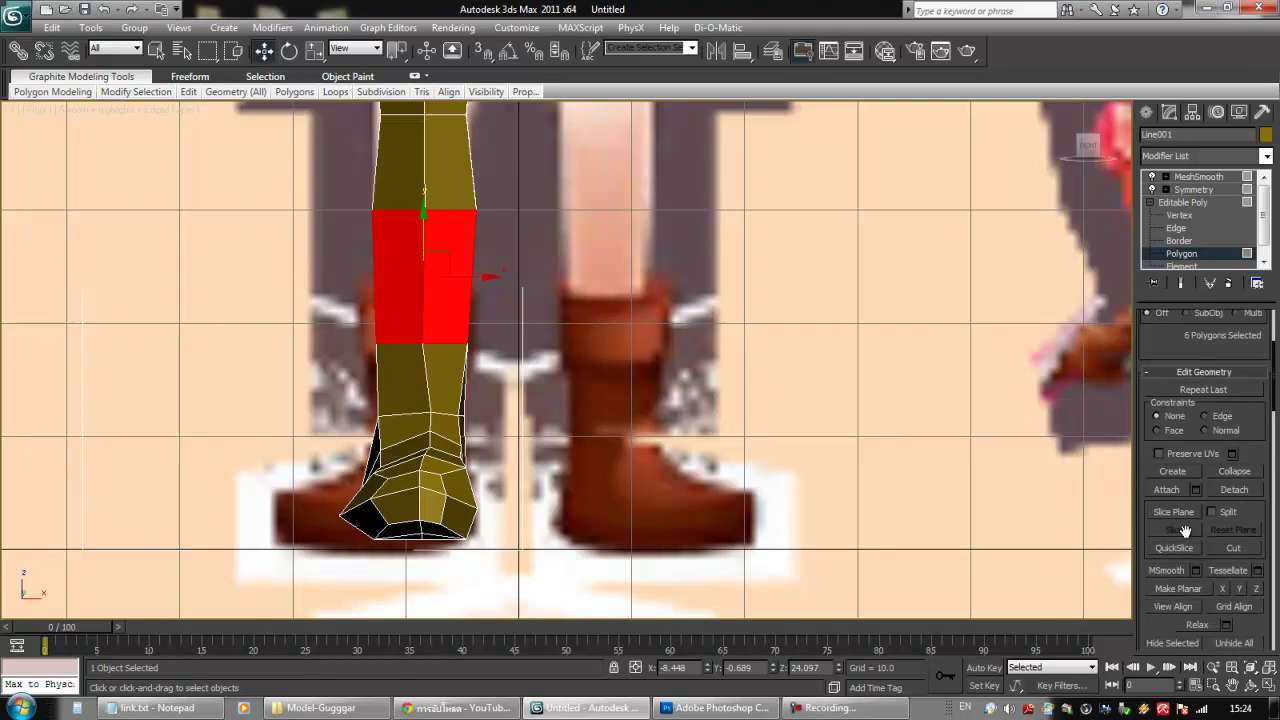
{"action": "left_click", "coordinate": [1174, 512]}
{"action": "left_click_drag", "start_coordinate": [404, 449], "coordinate": [416, 223]}
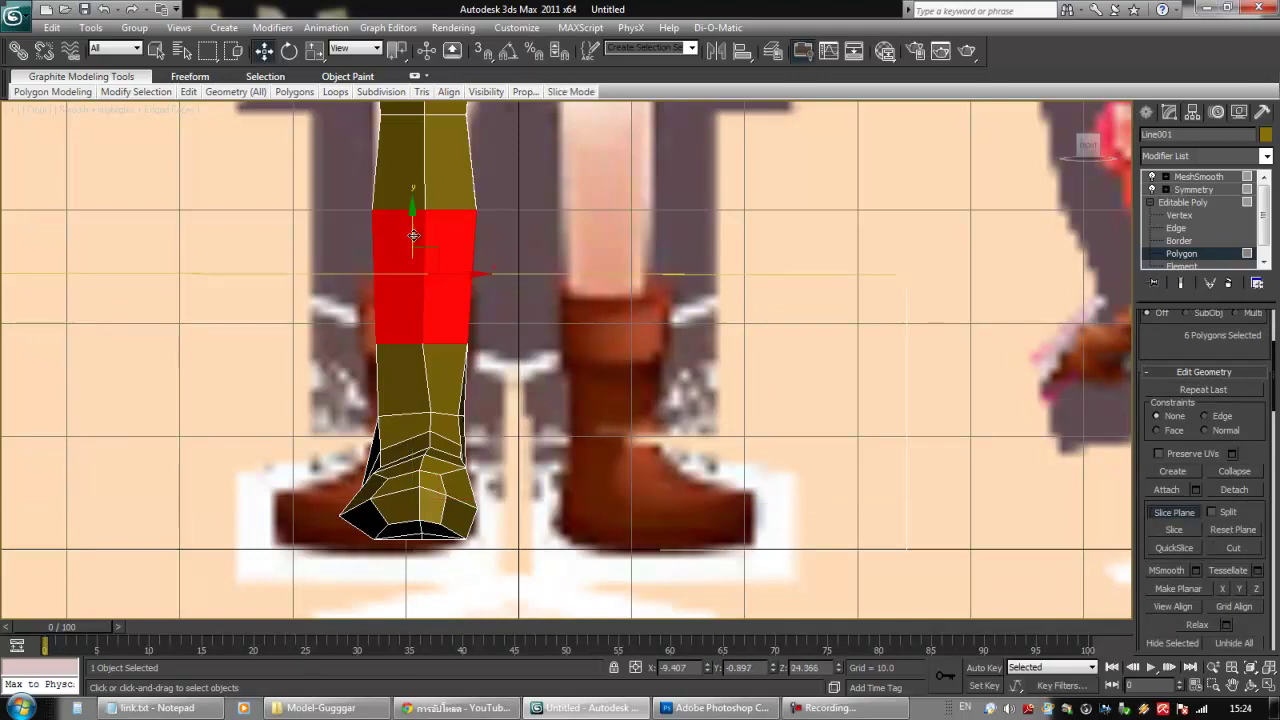
{"action": "left_click", "coordinate": [1174, 529]}
{"action": "left_click", "coordinate": [1174, 512]}
{"action": "left_click", "coordinate": [914, 247]}
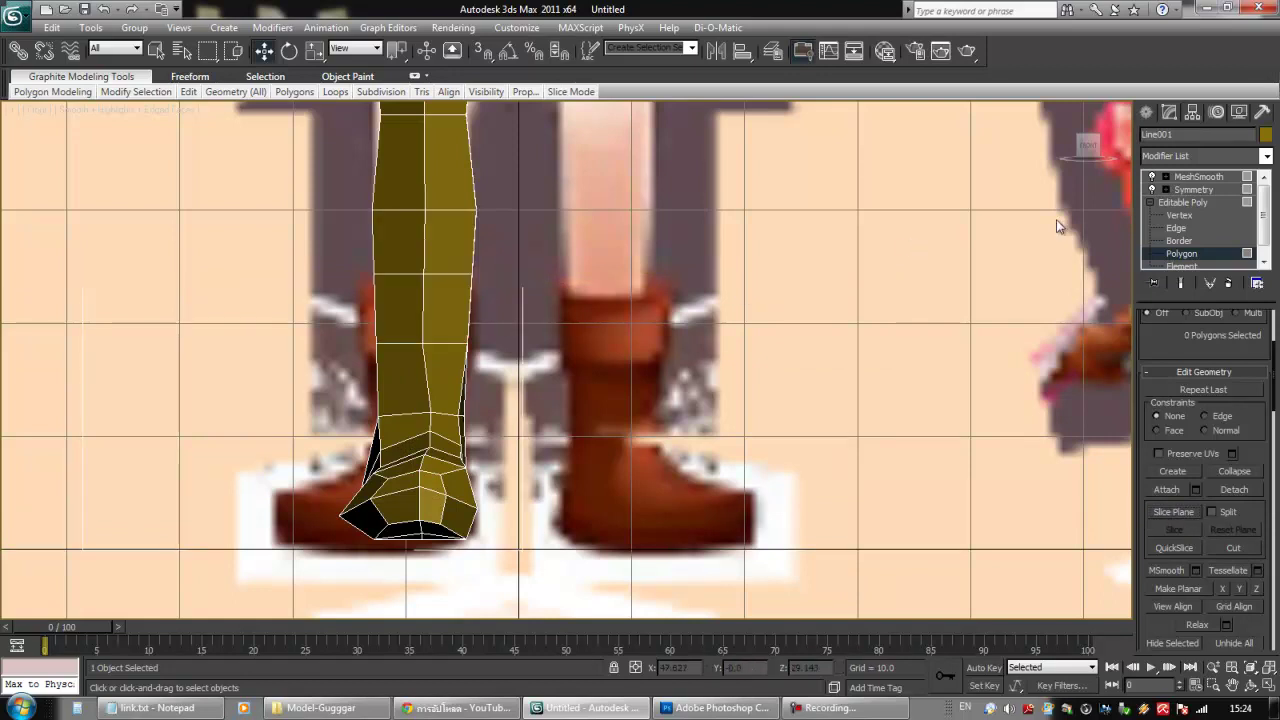
- Select the six vertices along the new cut and scale them slightly outward
{"action": "left_click", "coordinate": [1179, 215]}
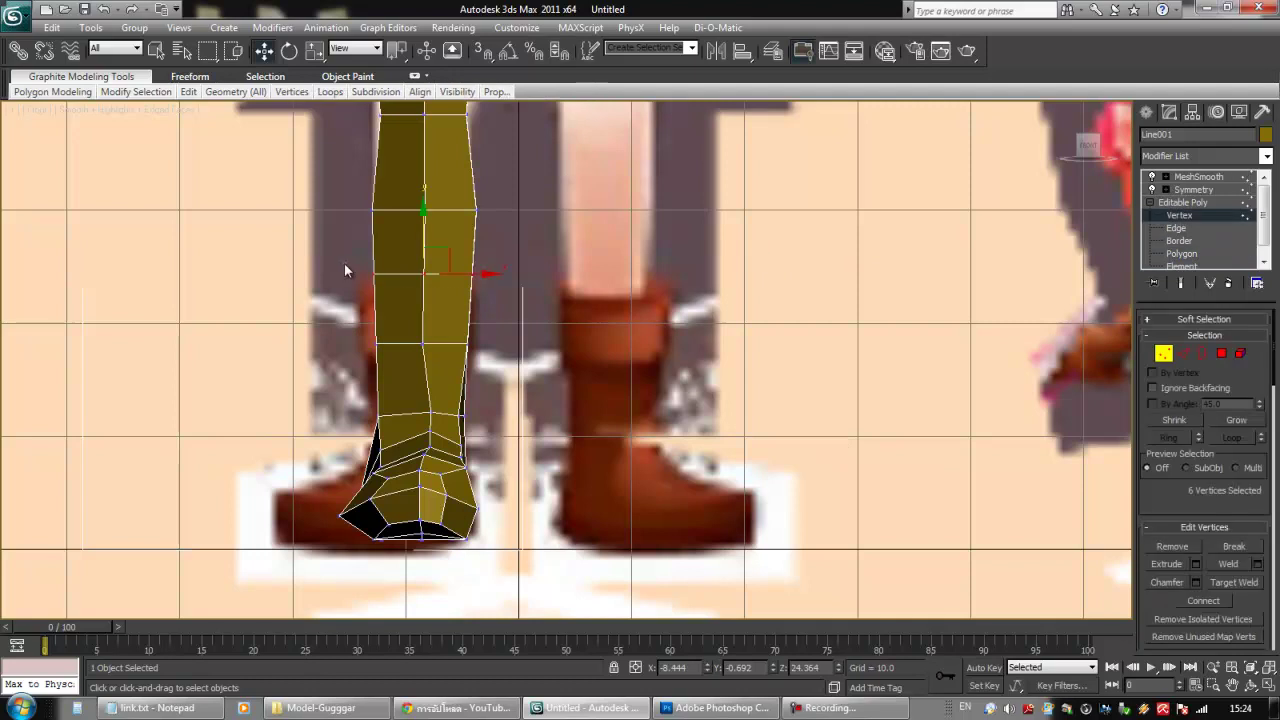
{"action": "key", "text": "r"}
{"action": "left_click_drag", "start_coordinate": [437, 267], "coordinate": [434, 263]}
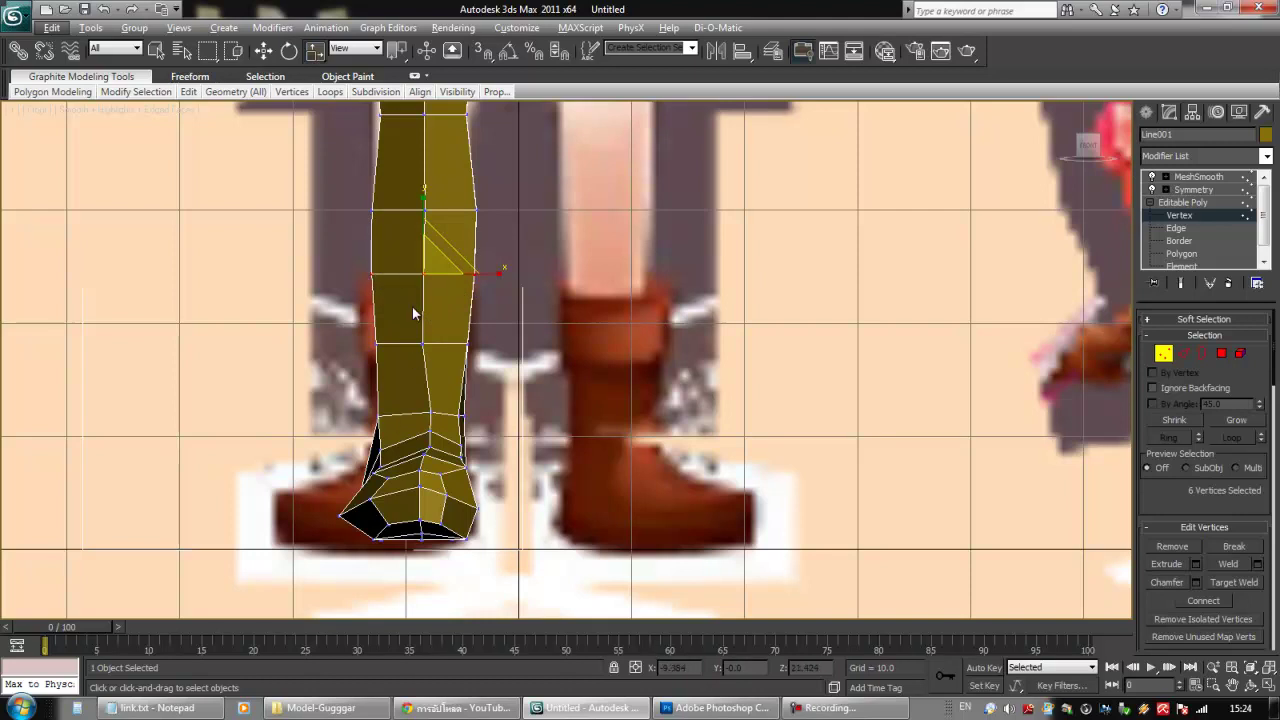
{"action": "middle_click_drag", "start_coordinate": [489, 326], "coordinate": [580, 380], "text": "alt"}
{"action": "left_click", "coordinate": [580, 380]}
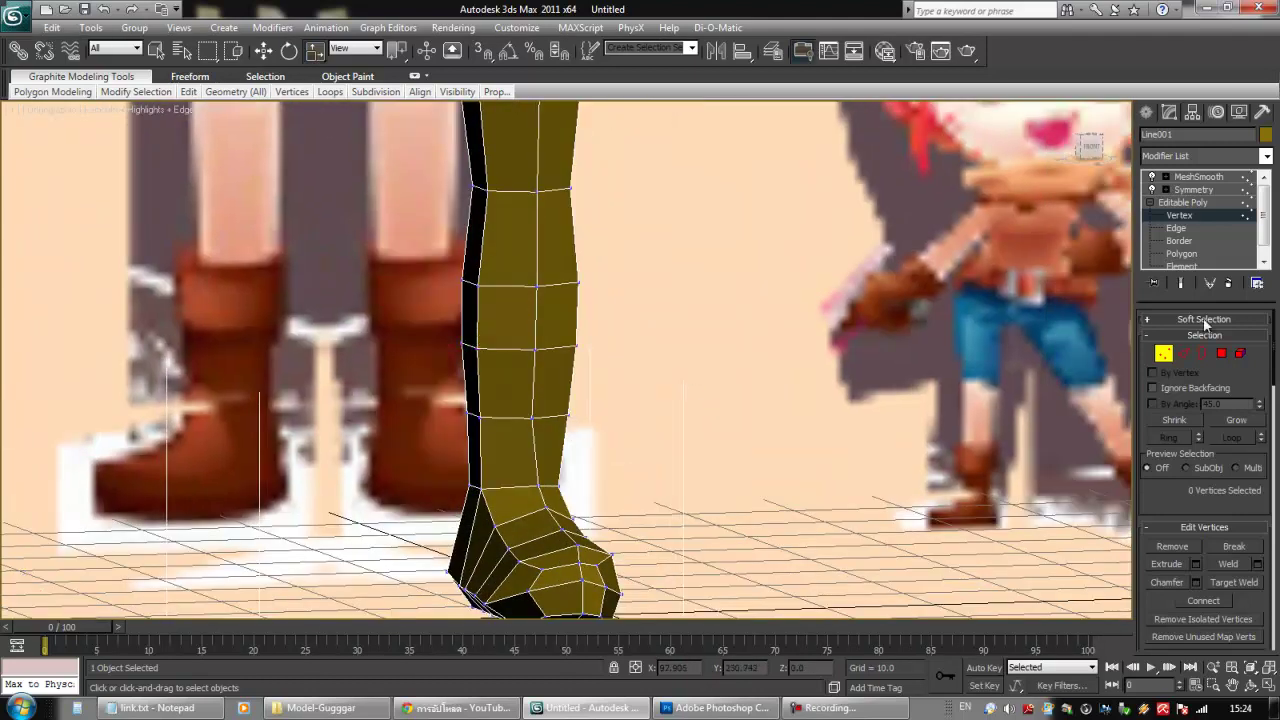
- Select the full loop of six edges along the new cut around the lower leg
{"action": "key", "text": "2"}
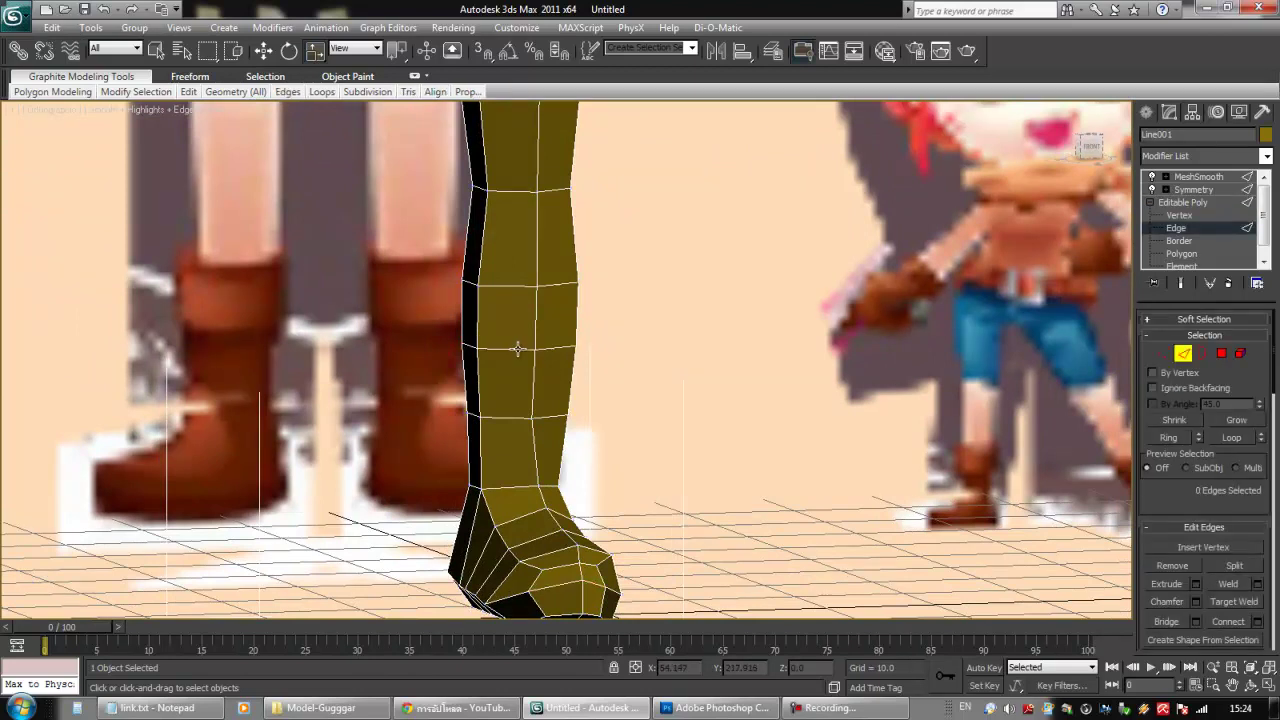
{"action": "left_click", "coordinate": [517, 348]}
{"action": "middle_click_drag", "start_coordinate": [654, 314], "coordinate": [658, 338], "text": "alt"}
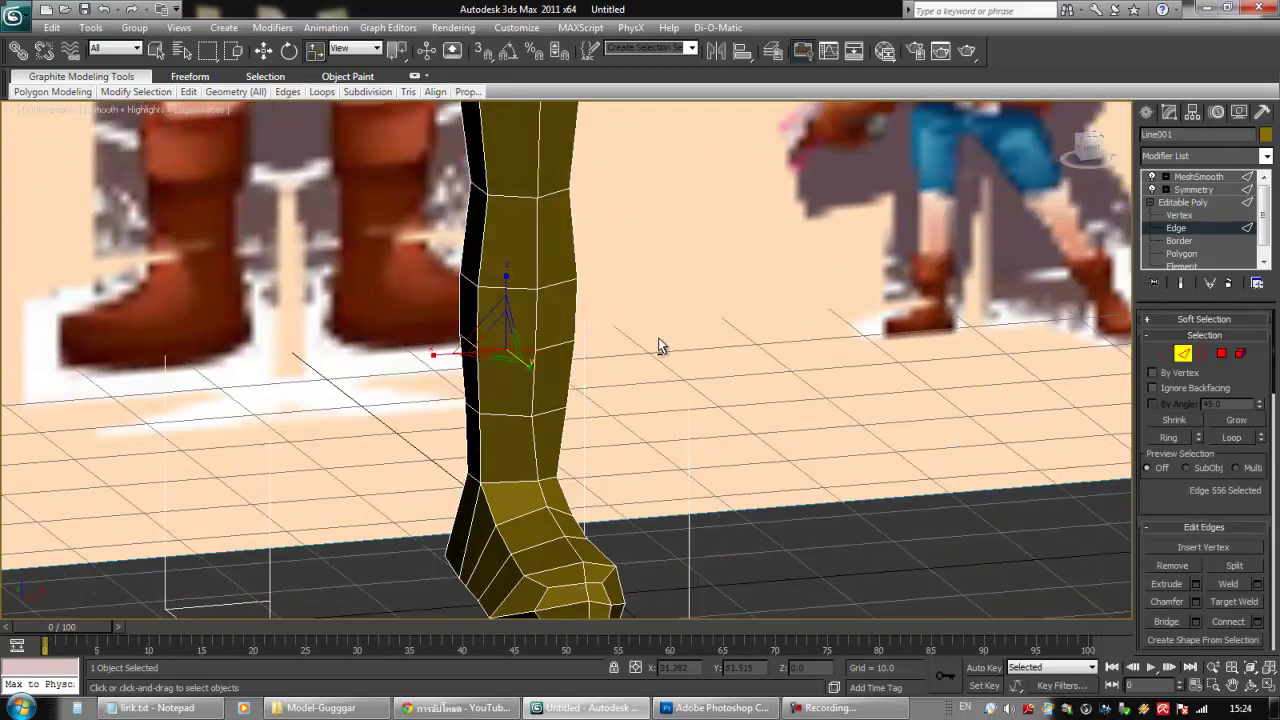
{"action": "middle_click_drag", "start_coordinate": [588, 402], "coordinate": [680, 411], "text": "alt"}
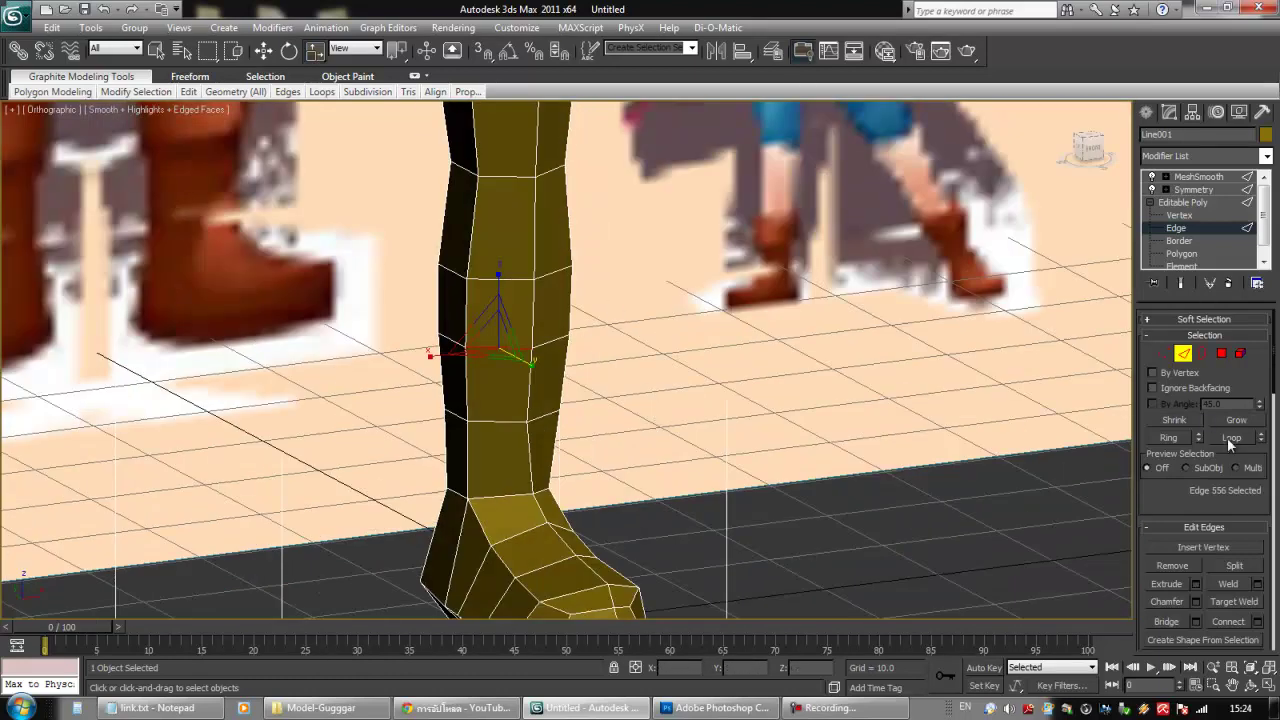
{"action": "left_click", "coordinate": [1229, 440]}
{"action": "middle_click_drag", "start_coordinate": [850, 422], "coordinate": [819, 427], "text": "alt"}
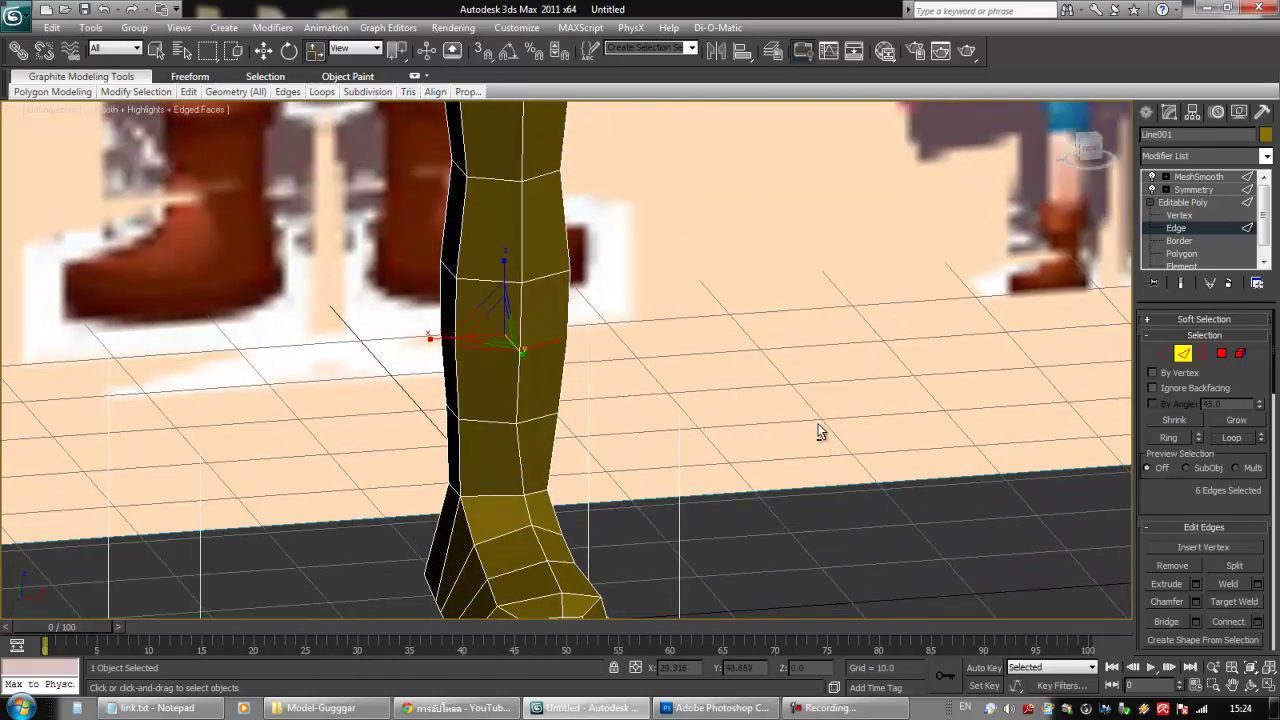
{"action": "key", "text": "F3"}
{"action": "left_click", "coordinate": [523, 348]}
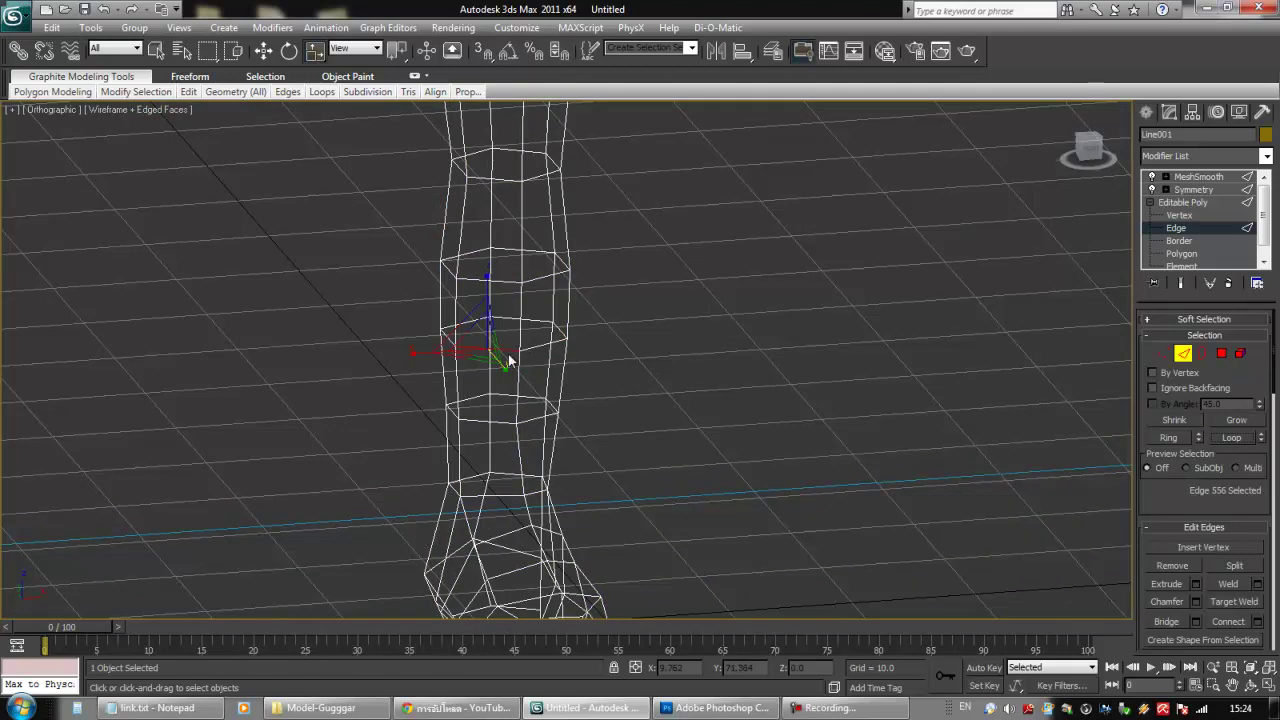
{"action": "left_click", "coordinate": [506, 357]}
{"action": "left_click", "coordinate": [1218, 438]}
{"action": "middle_click_drag", "start_coordinate": [688, 430], "coordinate": [680, 416], "text": "alt"}
{"action": "key", "text": "F3"}
{"action": "middle_click_drag", "start_coordinate": [562, 373], "coordinate": [526, 344]}
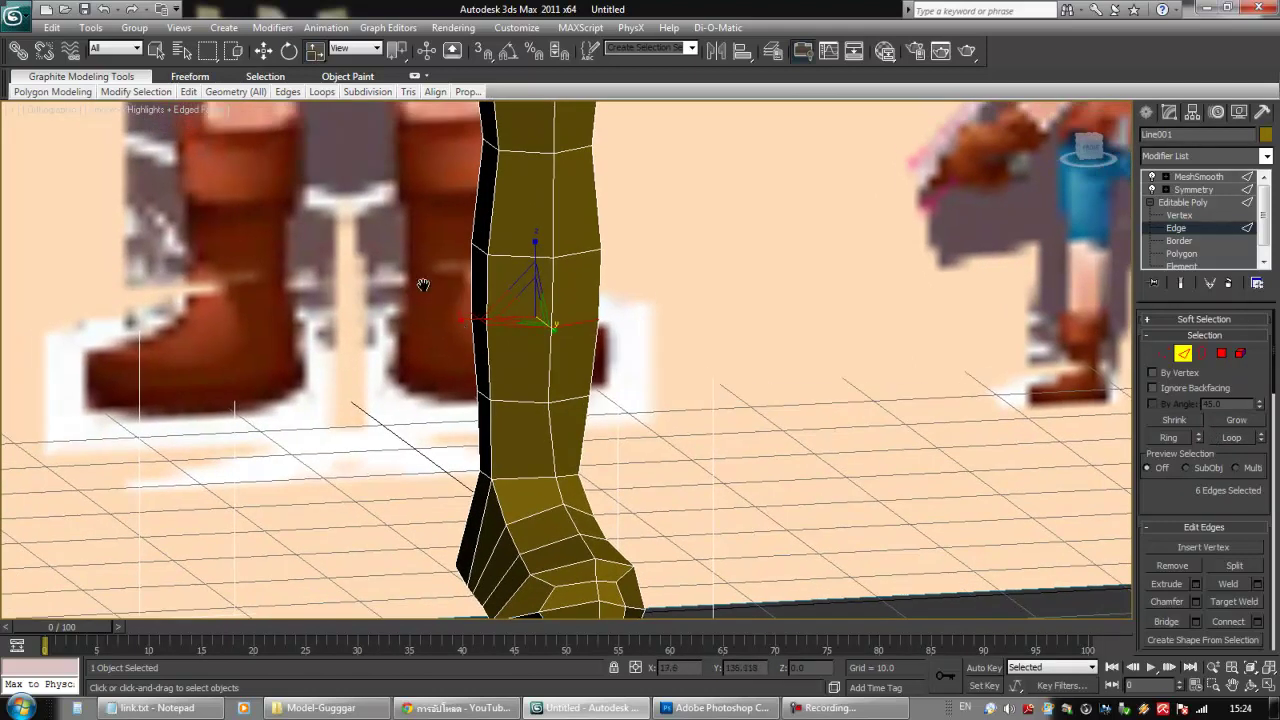
{"action": "middle_click_drag", "start_coordinate": [411, 284], "coordinate": [424, 338]}
{"action": "scroll", "coordinate": [318, 249], "scroll_direction": "down", "scroll_amount": 2}
{"action": "scroll", "coordinate": [517, 375], "scroll_direction": "up", "scroll_amount": 2}
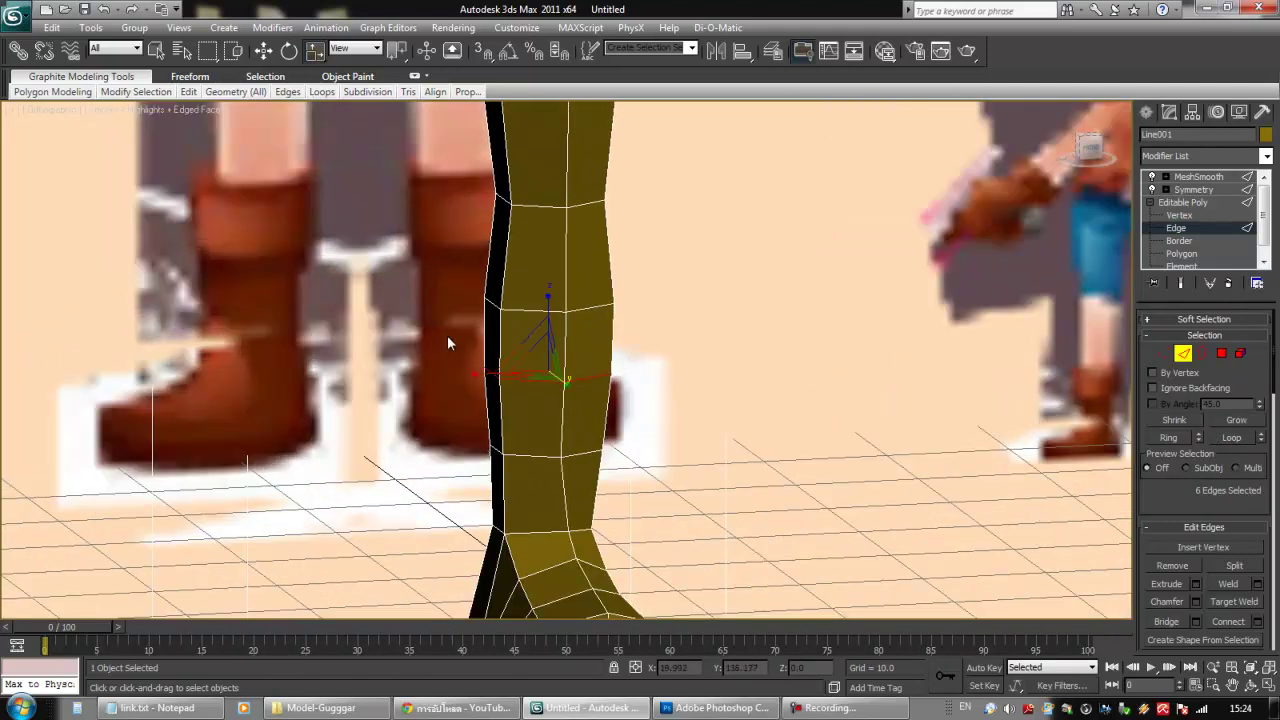
{"action": "middle_click_drag", "start_coordinate": [546, 346], "coordinate": [558, 338]}
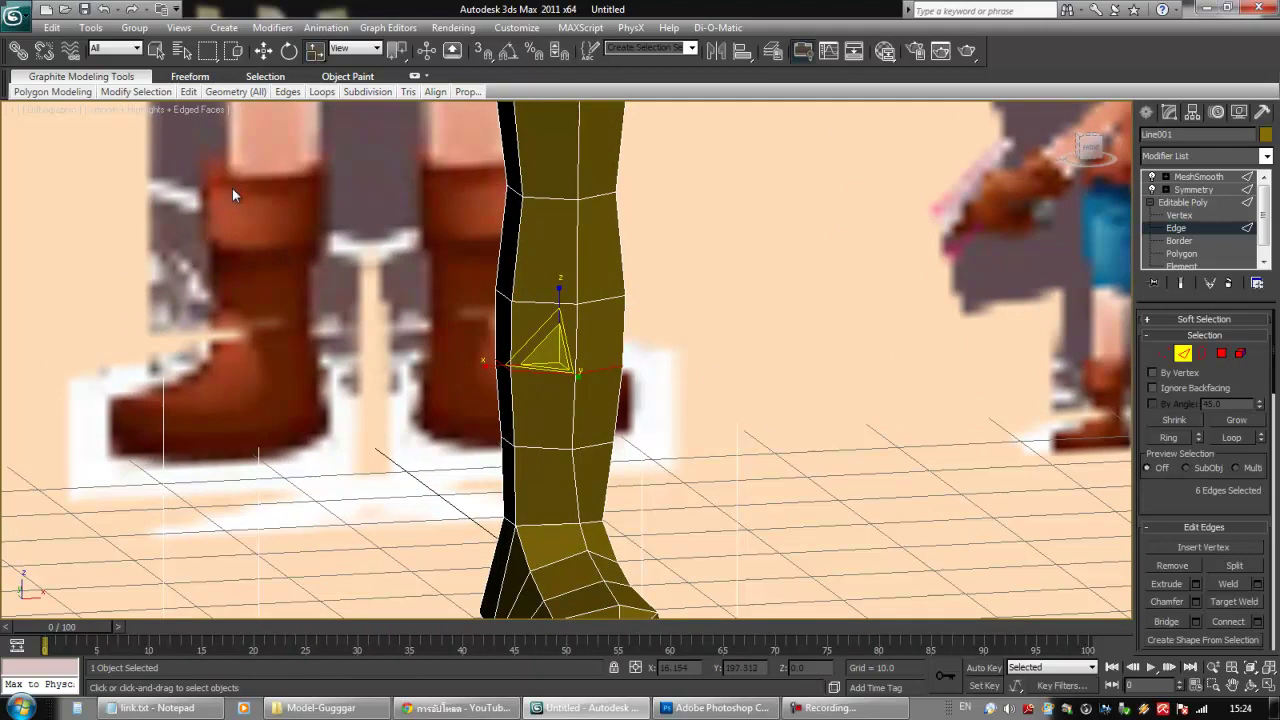
{"action": "scroll", "coordinate": [534, 360], "scroll_direction": "up", "scroll_amount": 2}
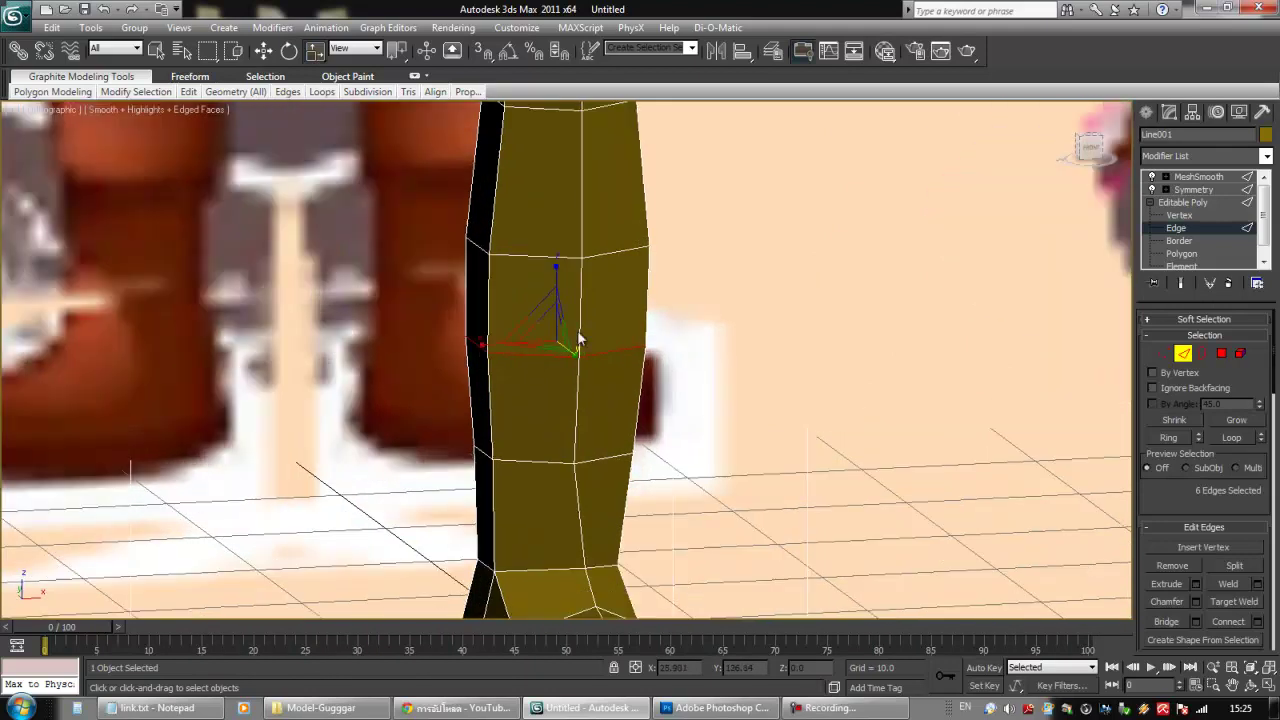
{"action": "right_click", "coordinate": [532, 362]}
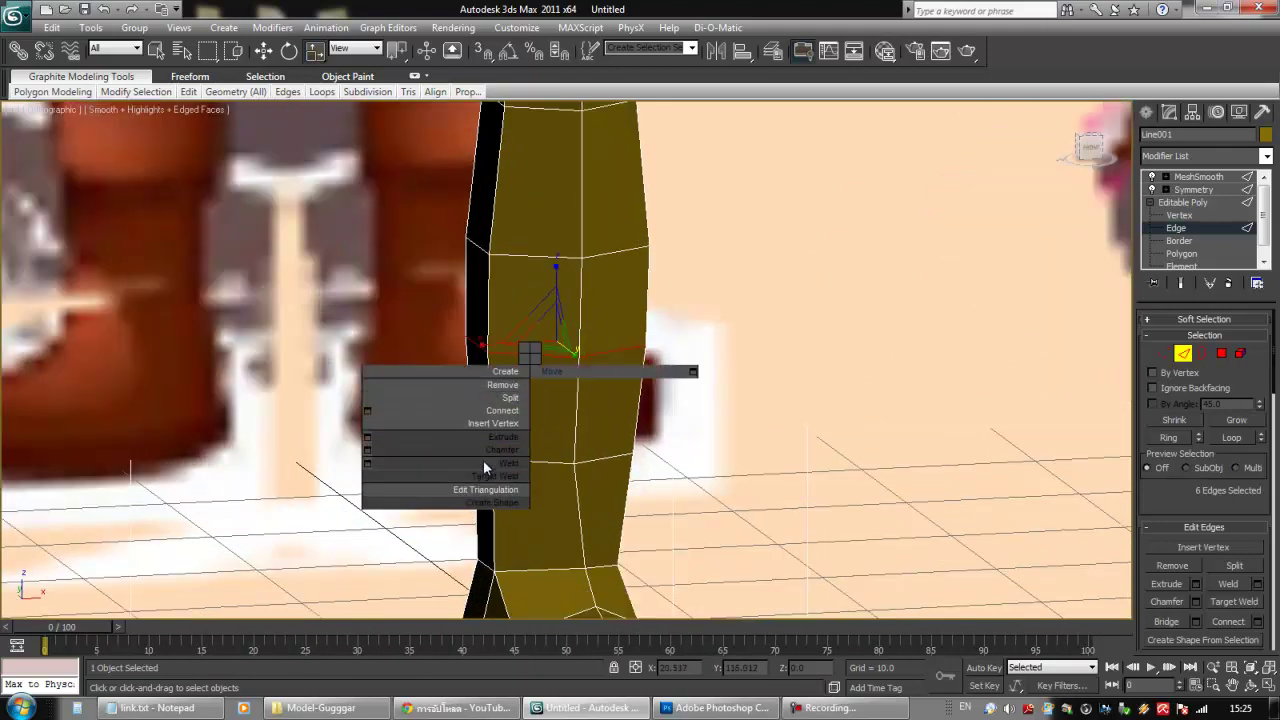
{"action": "left_click", "coordinate": [491, 450]}
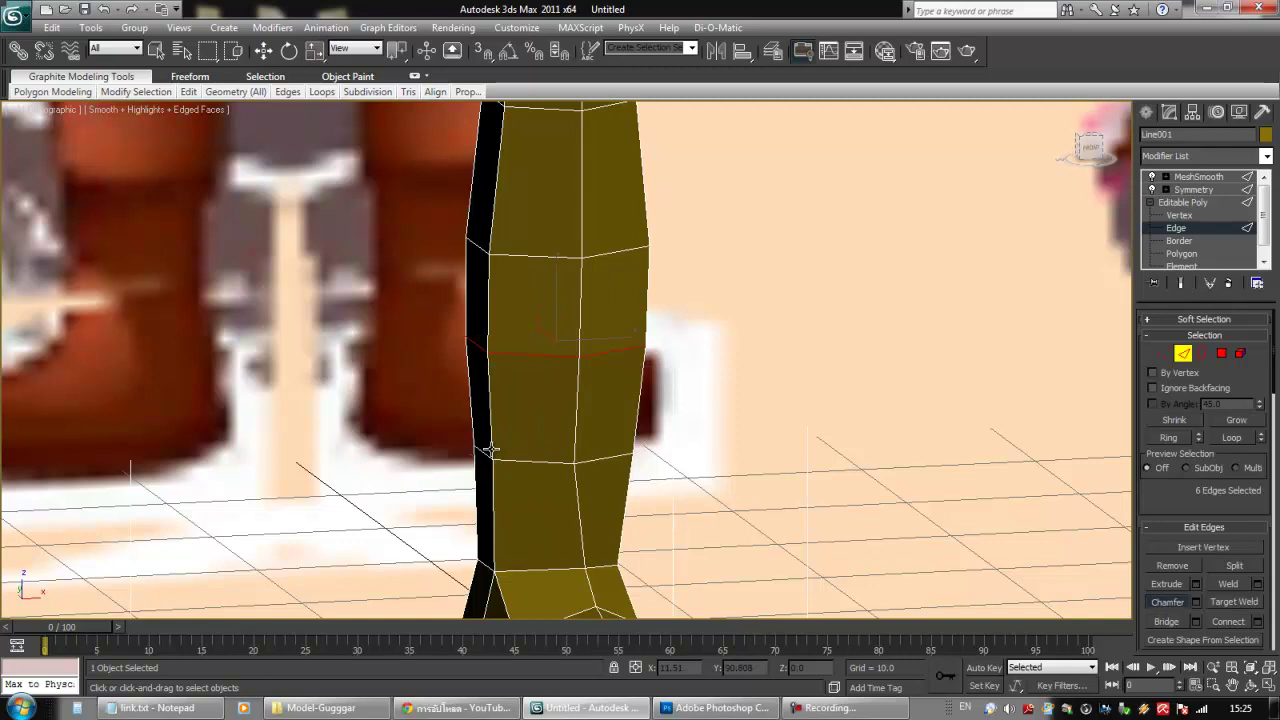
{"action": "right_click", "coordinate": [536, 355]}
{"action": "right_click", "coordinate": [536, 355]}
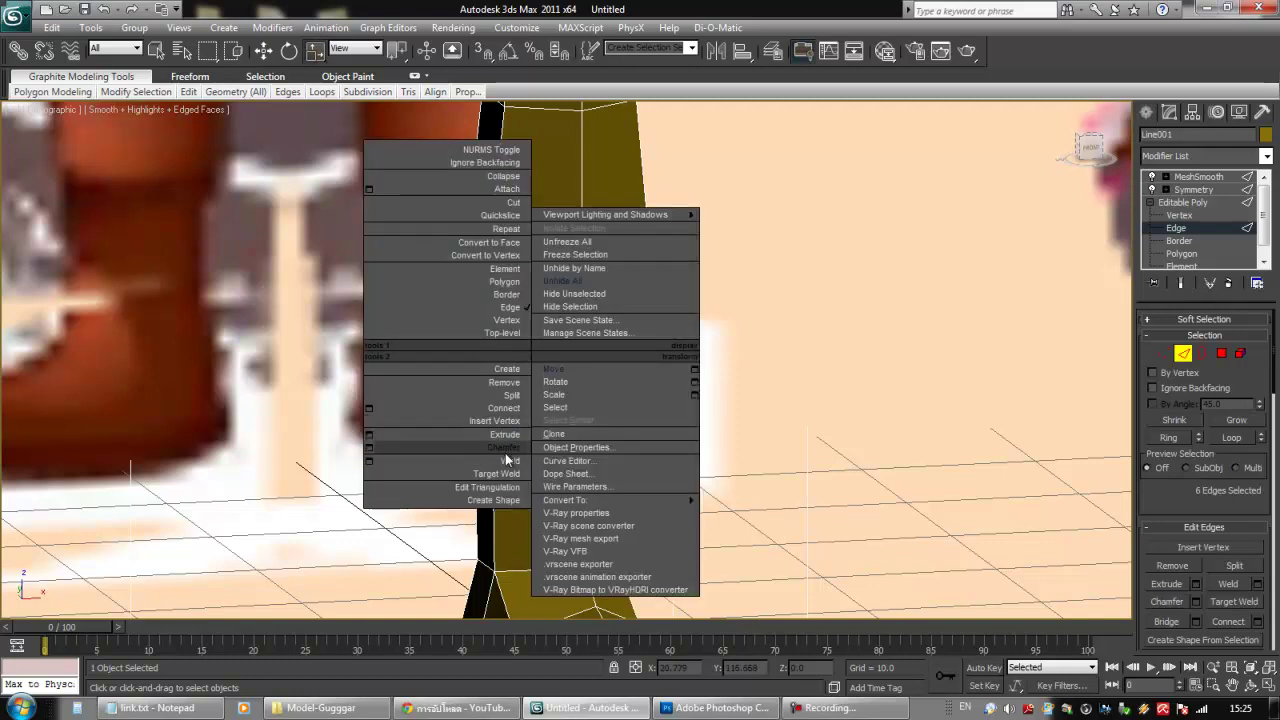
{"action": "left_click", "coordinate": [644, 7]}
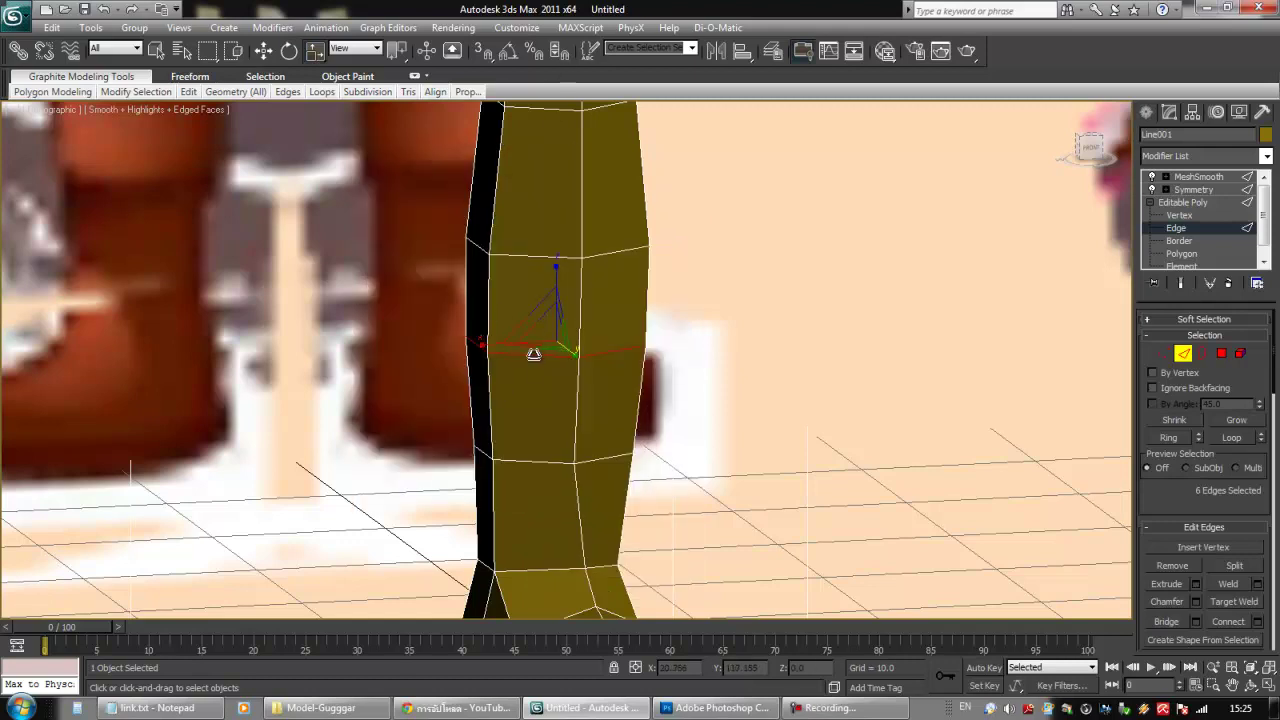
- Chamfer the selected edge loop by a small amount to split it into two closely spaced loops
{"action": "right_click", "coordinate": [533, 354]}
{"action": "left_click", "coordinate": [475, 443]}
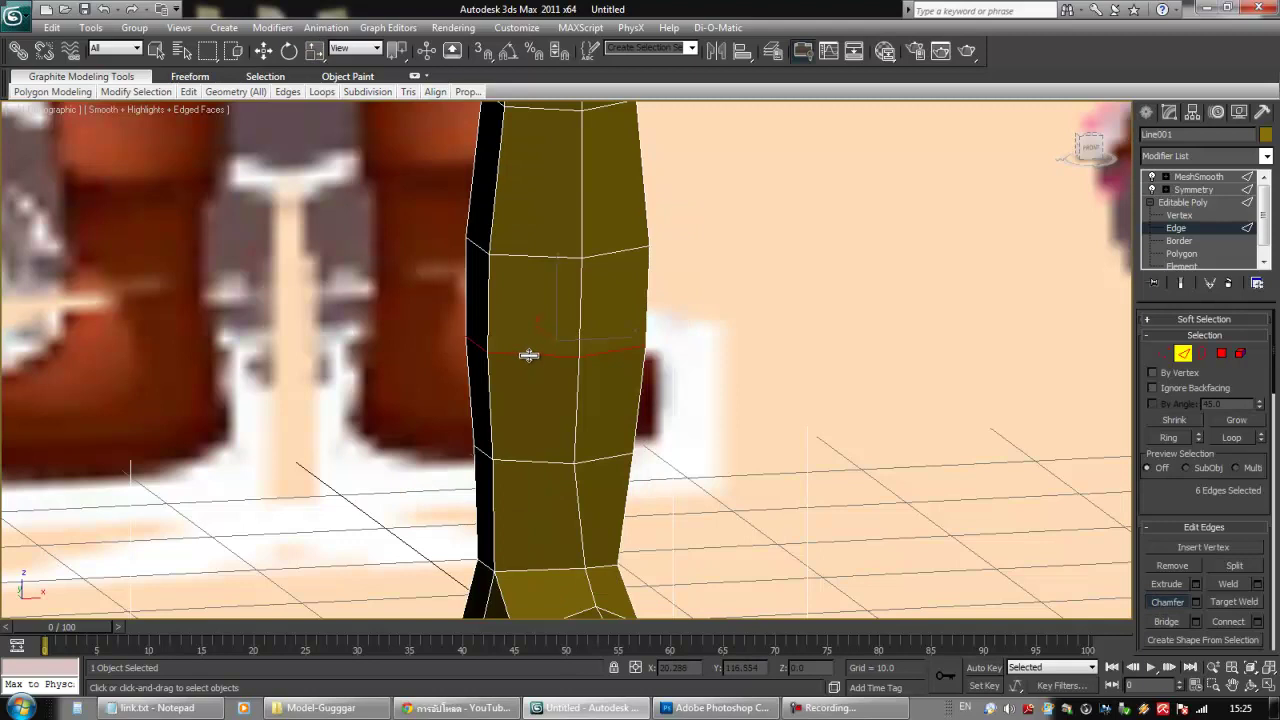
{"action": "left_click_drag", "start_coordinate": [530, 354], "coordinate": [530, 348]}
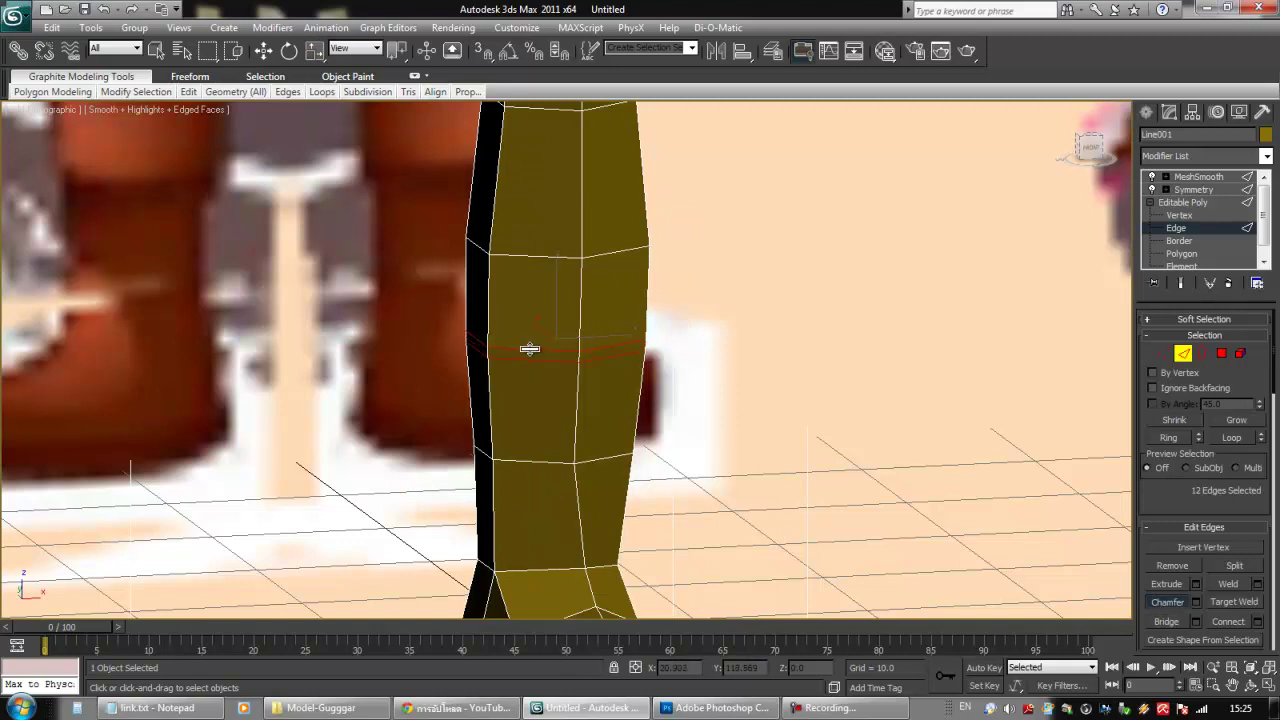
{"action": "key", "text": "w"}
{"action": "left_click", "coordinate": [706, 374]}
{"action": "left_click", "coordinate": [548, 351]}
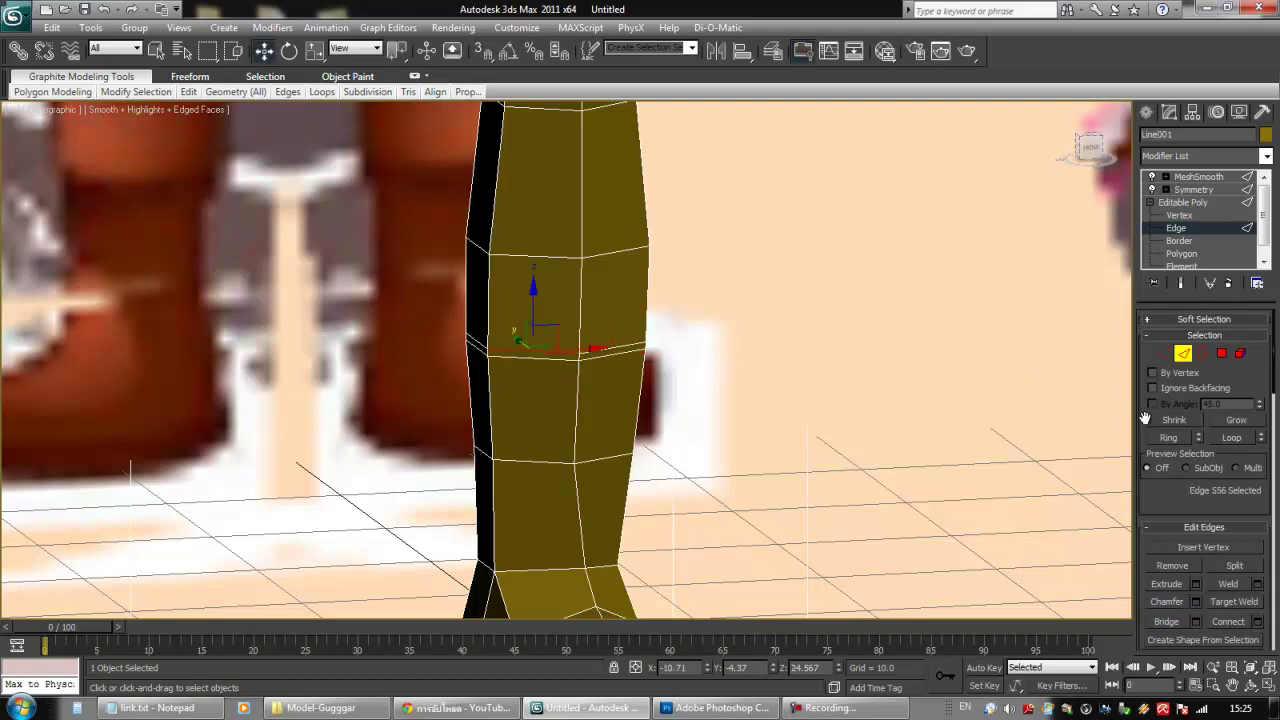
{"action": "left_click", "coordinate": [1232, 441]}
{"action": "mouse_move", "coordinate": [653, 392]}
{"action": "middle_mouse_down", "text": "alt"}
{"action": "mouse_move", "coordinate": [575, 384]}
{"action": "mouse_move", "coordinate": [634, 402]}
{"action": "middle_mouse_up", "text": "alt"}
{"action": "middle_click_drag", "start_coordinate": [545, 369], "coordinate": [544, 381]}
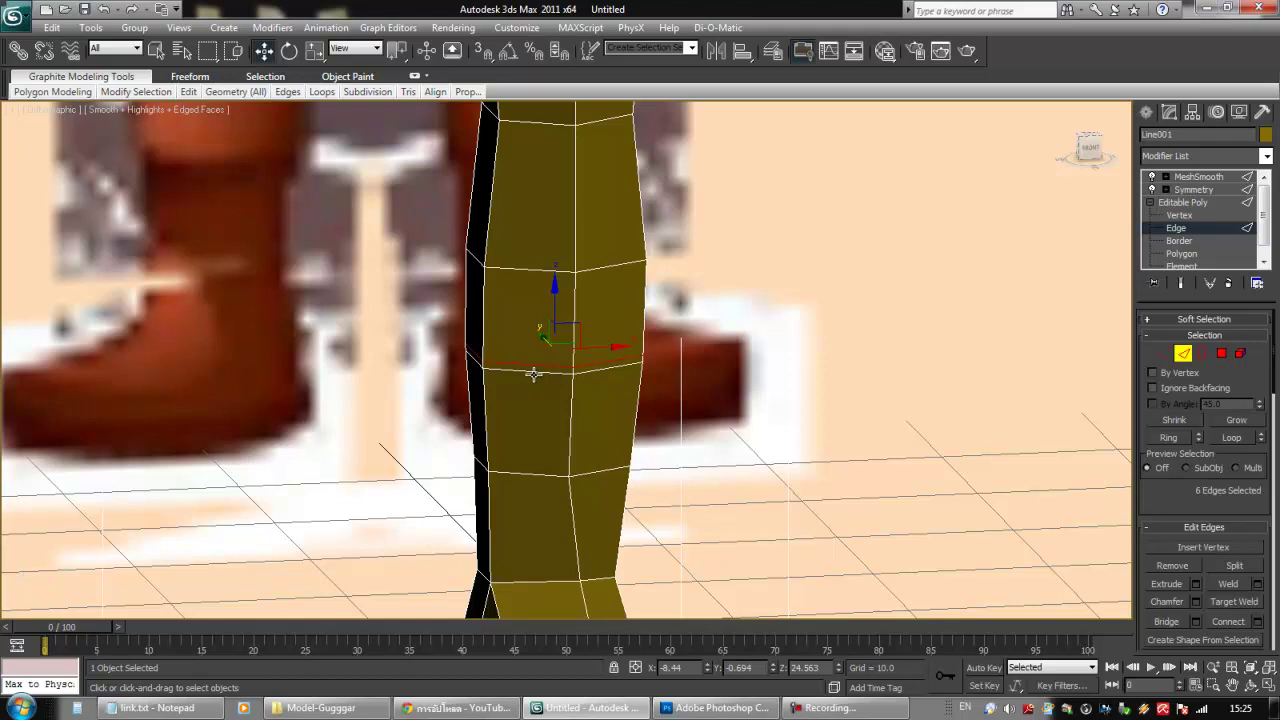
- Select the lower edge loop of the chamfer and scale it outward to form the protruding rim of the boot
{"action": "left_click", "coordinate": [544, 372]}
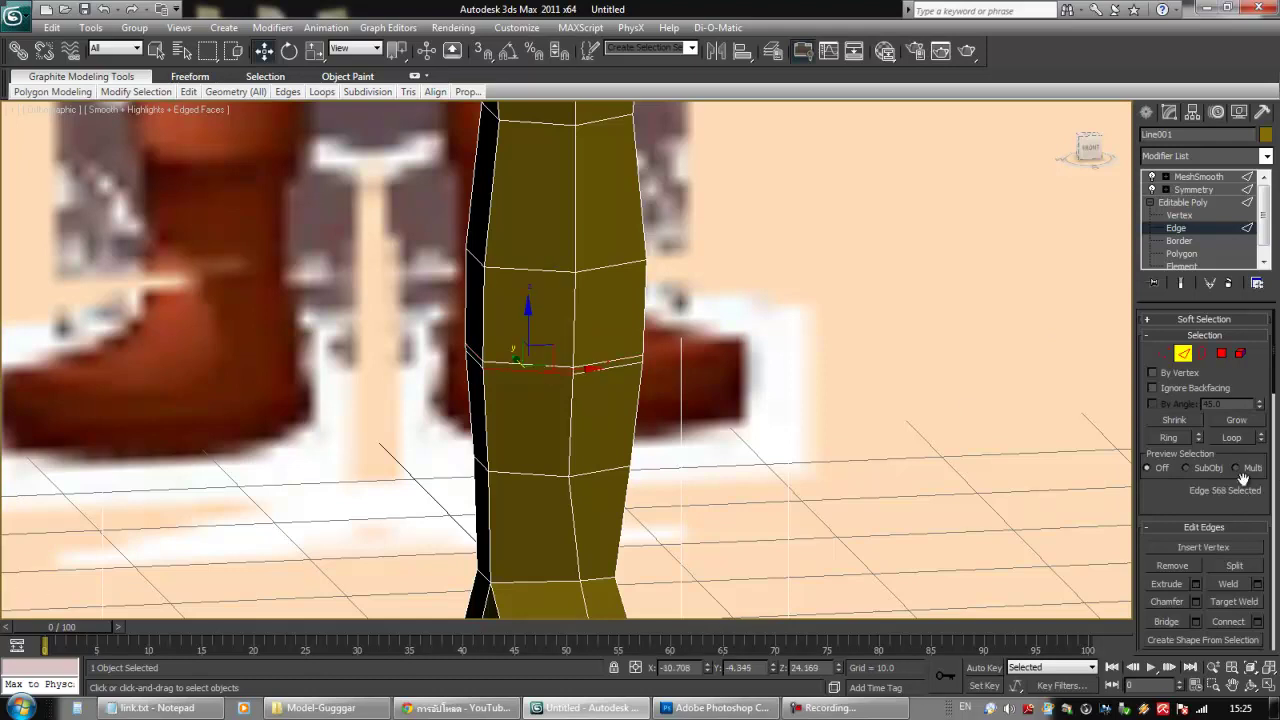
{"action": "left_click", "coordinate": [1231, 437]}
{"action": "key", "text": "r"}
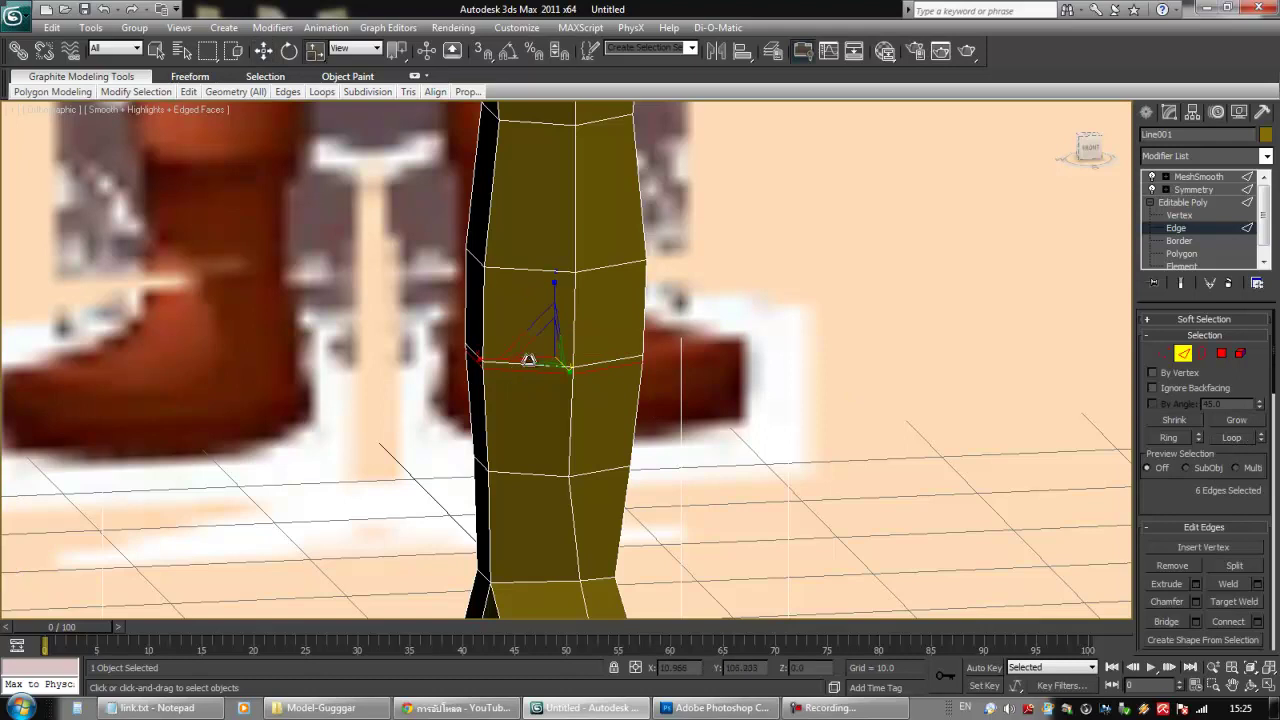
{"action": "left_click_drag", "start_coordinate": [543, 354], "coordinate": [554, 311]}
{"action": "key", "text": "w"}
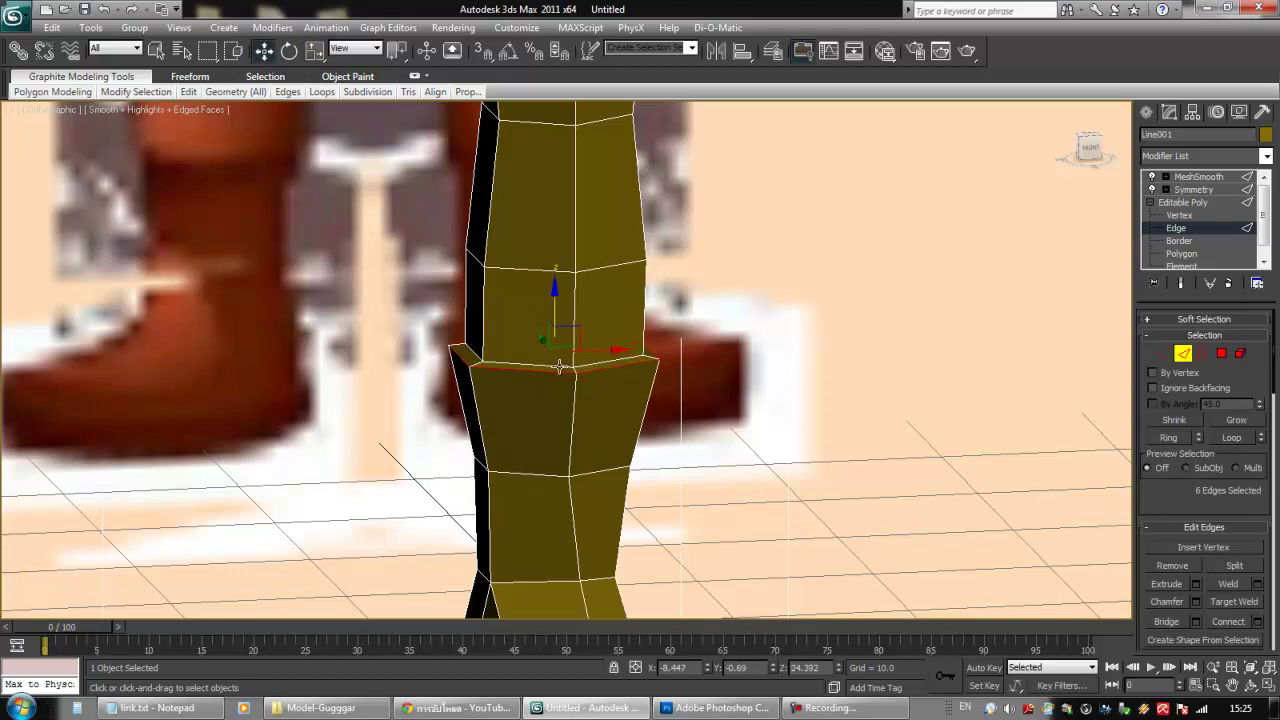
- Select the edge loop around the boot shaft just below the rim and scale it outward
{"action": "middle_click_drag", "start_coordinate": [554, 354], "coordinate": [573, 327]}
{"action": "scroll", "coordinate": [574, 328], "scroll_direction": "down", "scroll_amount": 4}
{"action": "mouse_move", "coordinate": [574, 387]}
{"action": "middle_mouse_down", "text": "alt"}
{"action": "mouse_move", "coordinate": [535, 364]}
{"action": "mouse_move", "coordinate": [586, 388]}
{"action": "middle_mouse_up", "text": "alt"}
{"action": "scroll", "coordinate": [540, 337], "scroll_direction": "up", "scroll_amount": 5}
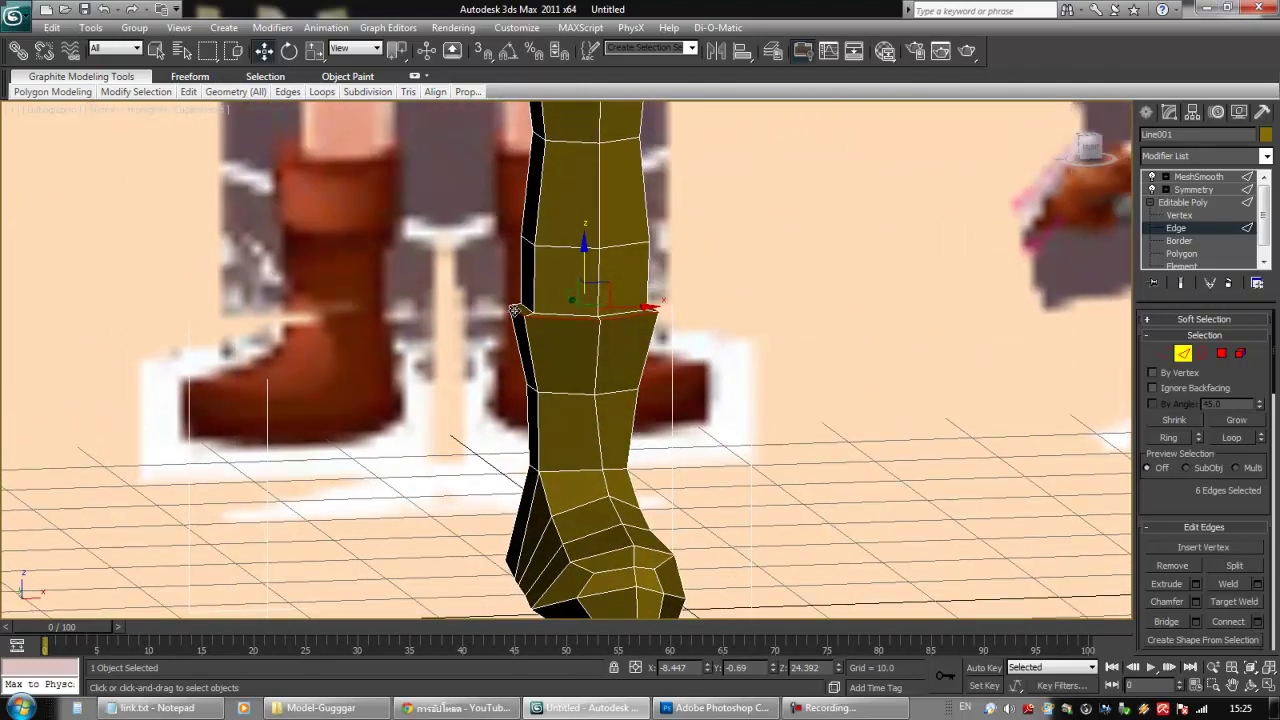
{"action": "middle_click_drag", "start_coordinate": [560, 370], "coordinate": [481, 378], "text": "alt"}
{"action": "left_click", "coordinate": [532, 392]}
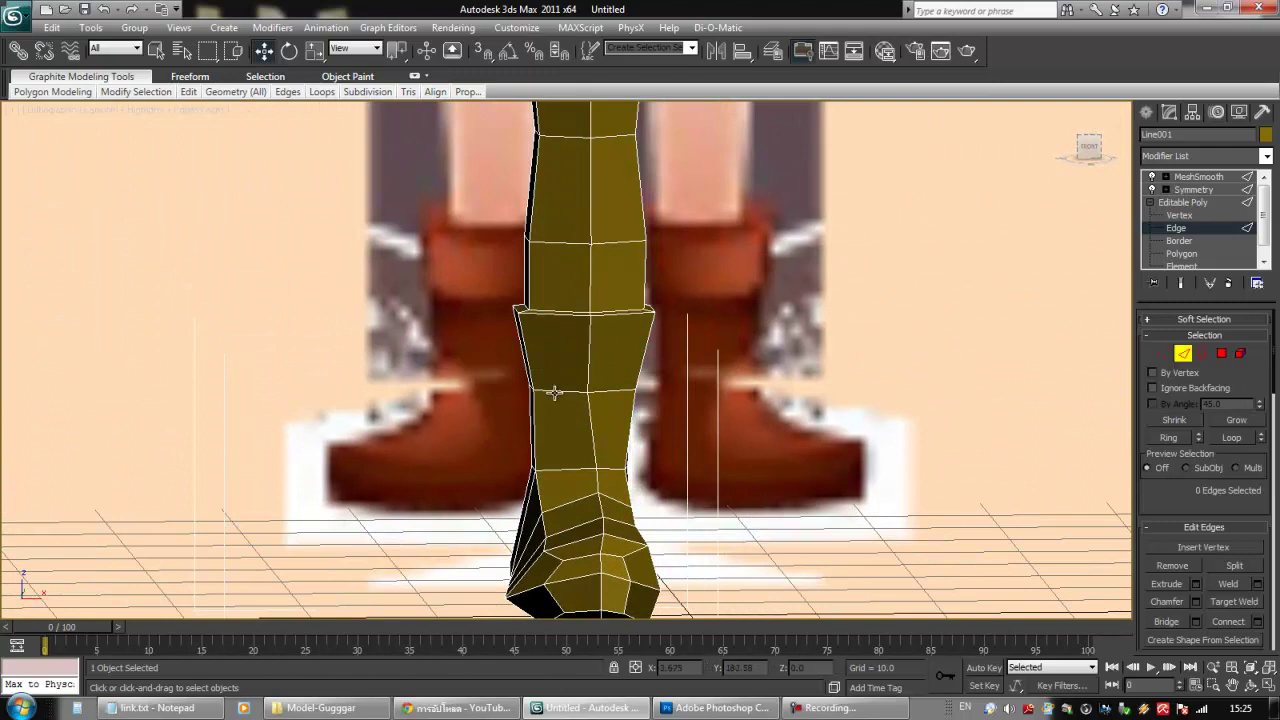
{"action": "left_click", "coordinate": [1231, 438]}
{"action": "key", "text": "r"}
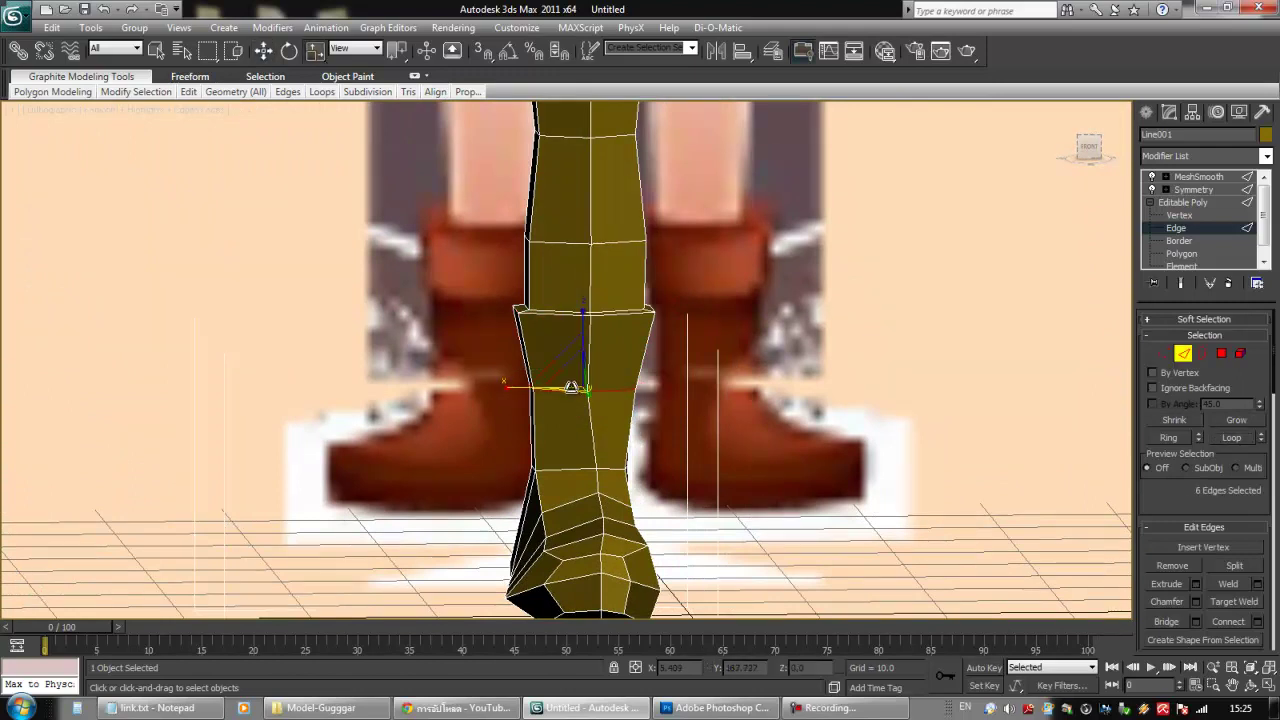
{"action": "left_click_drag", "start_coordinate": [576, 378], "coordinate": [624, 389]}
- In the front view, nudge the middle front vertex of the loop below the rim slightly toward the body's midline
{"action": "key", "text": "w"}
{"action": "key", "text": "f"}
{"action": "middle_click_drag", "start_coordinate": [621, 390], "coordinate": [616, 427]}
{"action": "scroll", "coordinate": [590, 375], "scroll_direction": "up", "scroll_amount": 5}
{"action": "middle_click_drag", "start_coordinate": [549, 304], "coordinate": [557, 311]}
{"action": "left_click_drag", "start_coordinate": [446, 298], "coordinate": [541, 273]}
{"action": "left_click", "coordinate": [515, 327]}
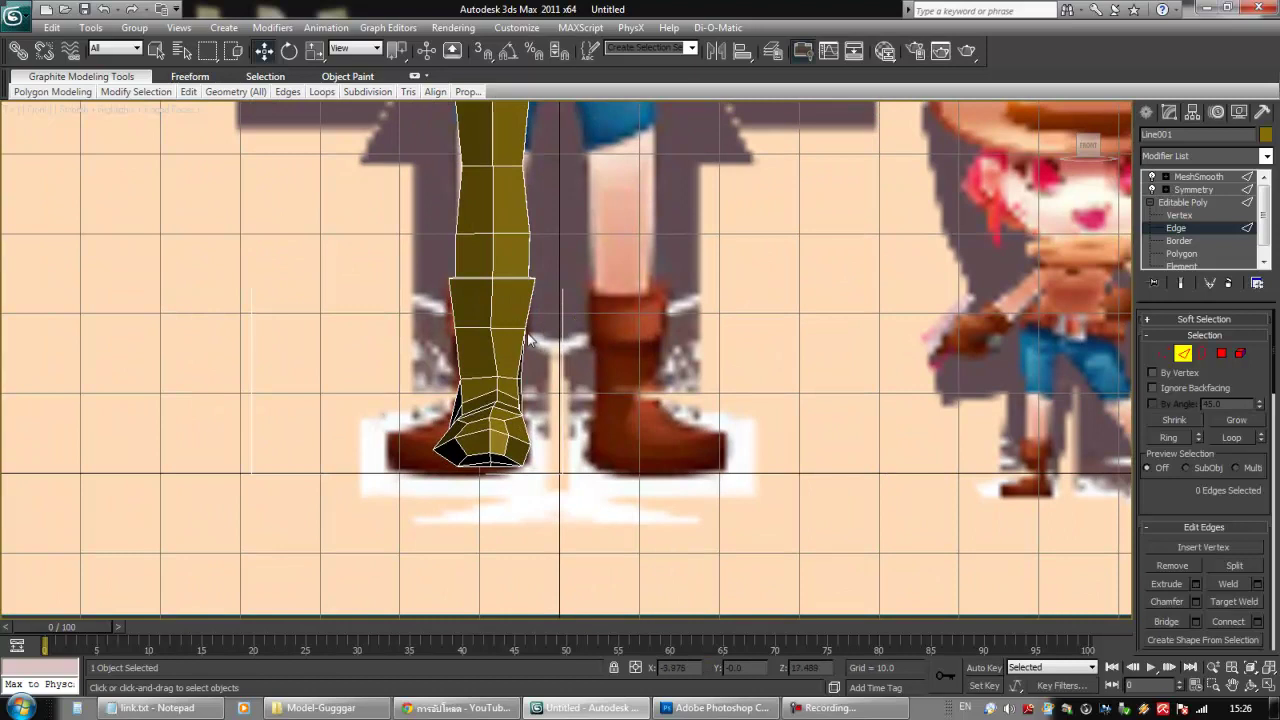
{"action": "key", "text": "1"}
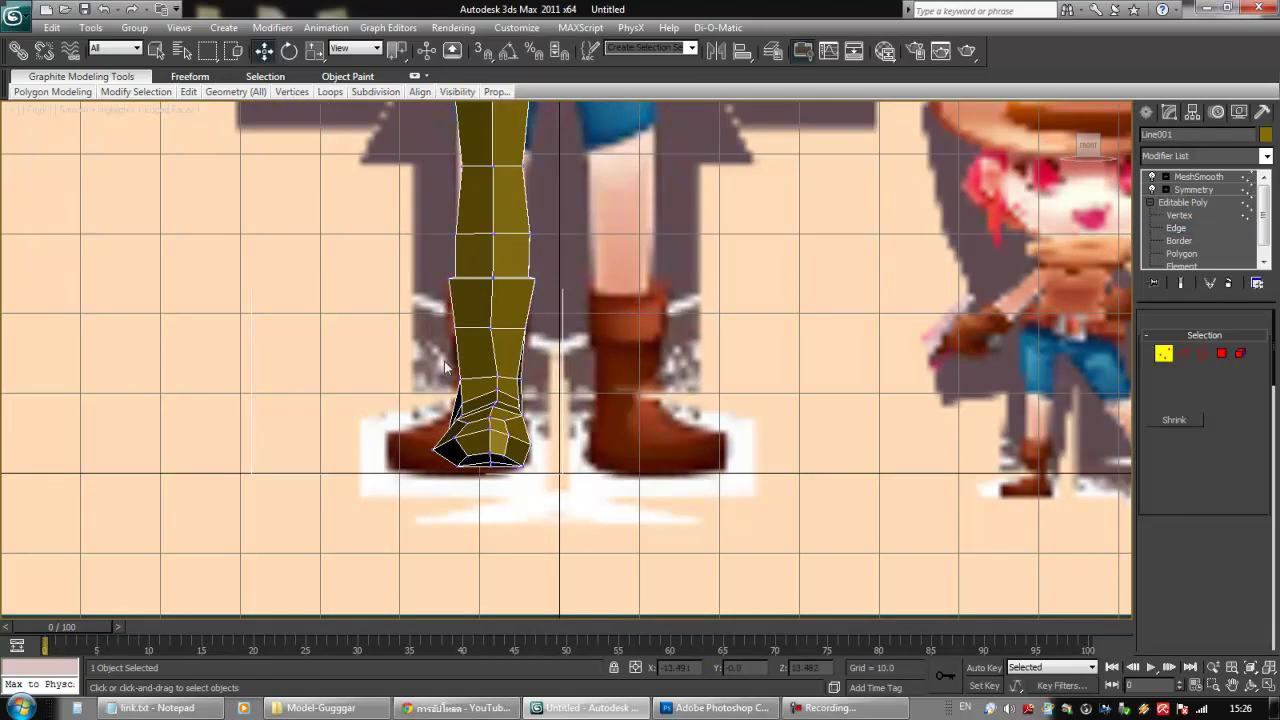
{"action": "left_click", "coordinate": [455, 334]}
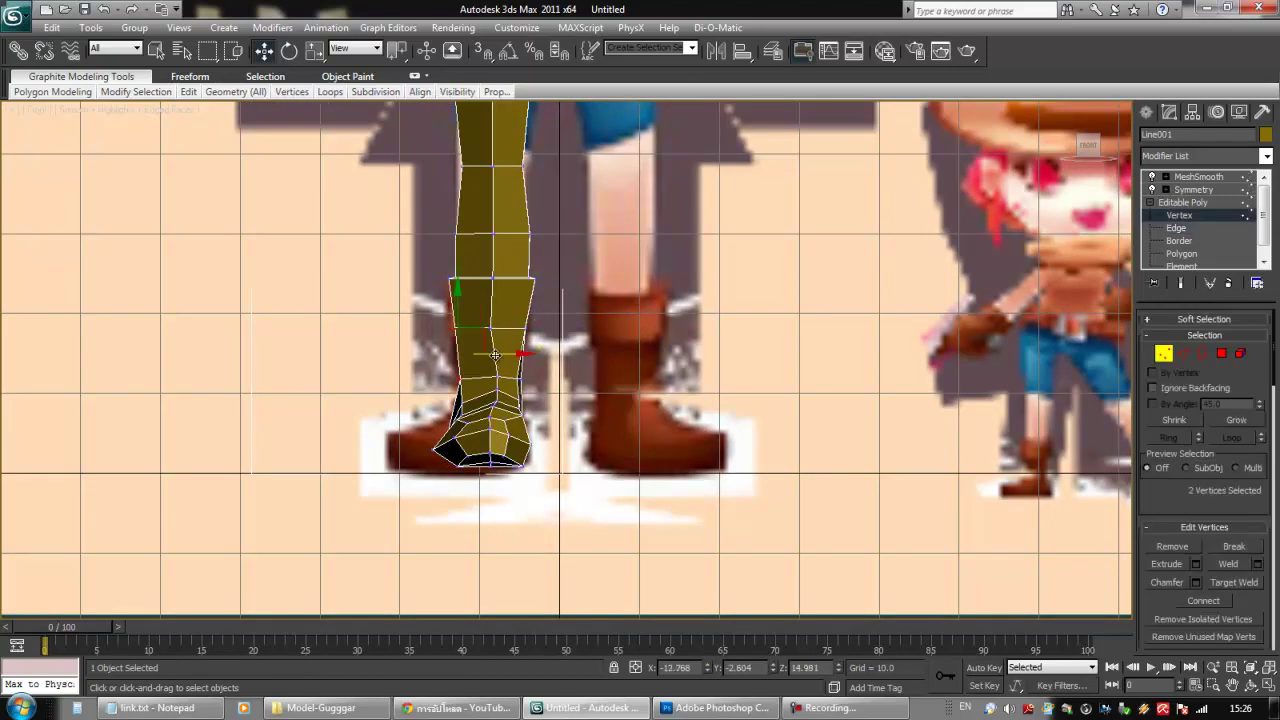
{"action": "left_click", "coordinate": [492, 330]}
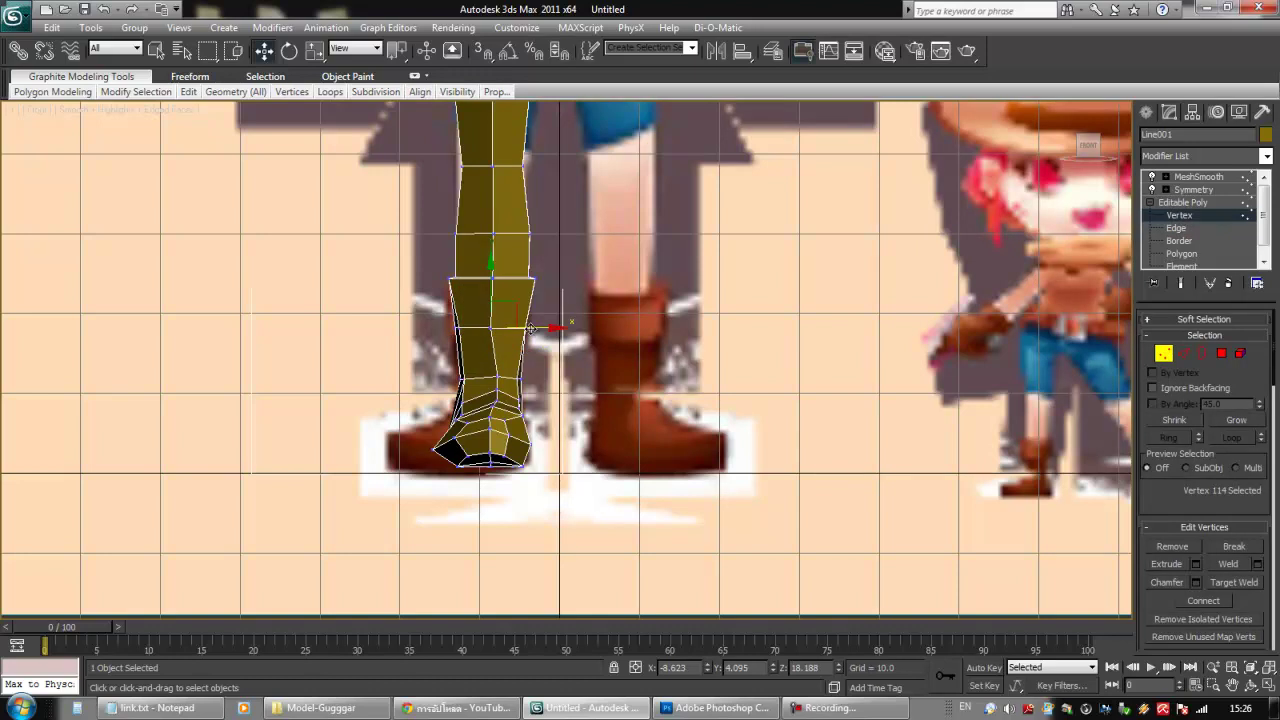
{"action": "left_click_drag", "start_coordinate": [521, 326], "coordinate": [528, 326]}
{"action": "left_click", "coordinate": [537, 368]}
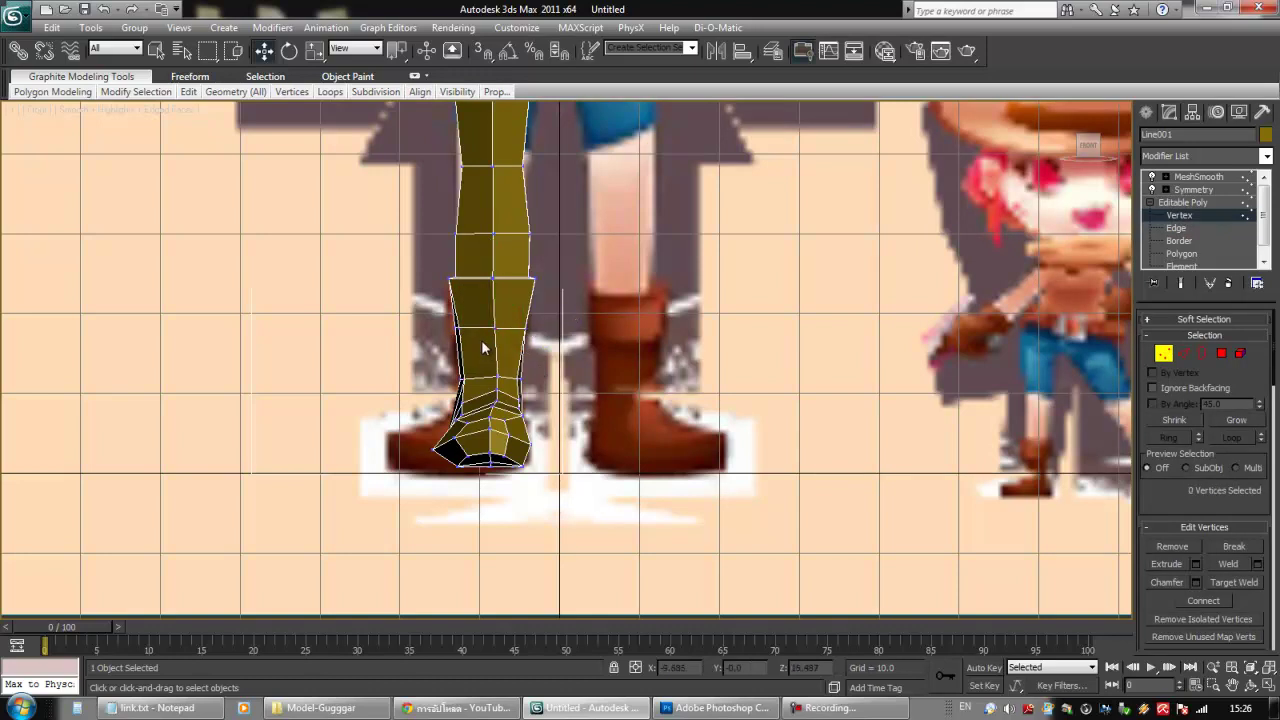
- Select the six-edge loop where the leg meets the inside of the boot rim and chamfer it slightly
{"action": "left_click", "coordinate": [1183, 357]}
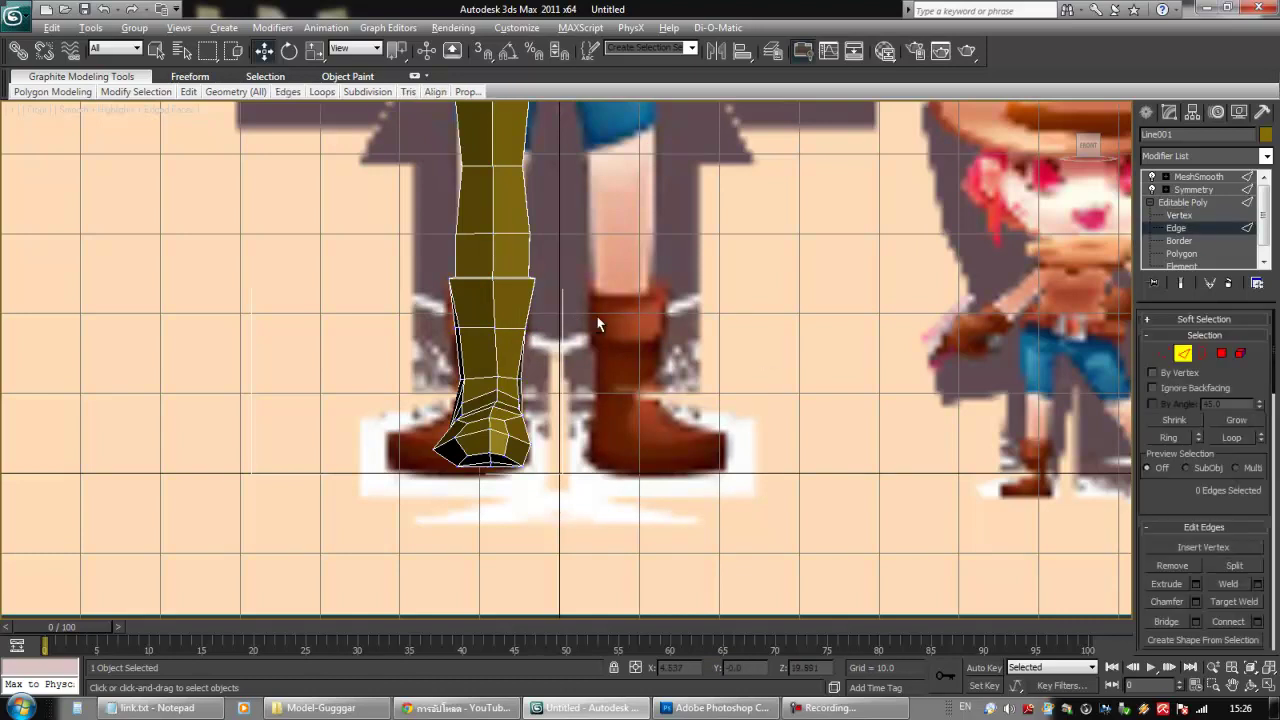
{"action": "key", "text": "p"}
{"action": "middle_click_drag", "start_coordinate": [628, 347], "coordinate": [640, 440]}
{"action": "scroll", "coordinate": [487, 404], "scroll_direction": "up", "scroll_amount": 5}
{"action": "left_click", "coordinate": [482, 401]}
{"action": "middle_click_drag", "start_coordinate": [486, 401], "coordinate": [543, 398]}
{"action": "left_click", "coordinate": [1234, 437]}
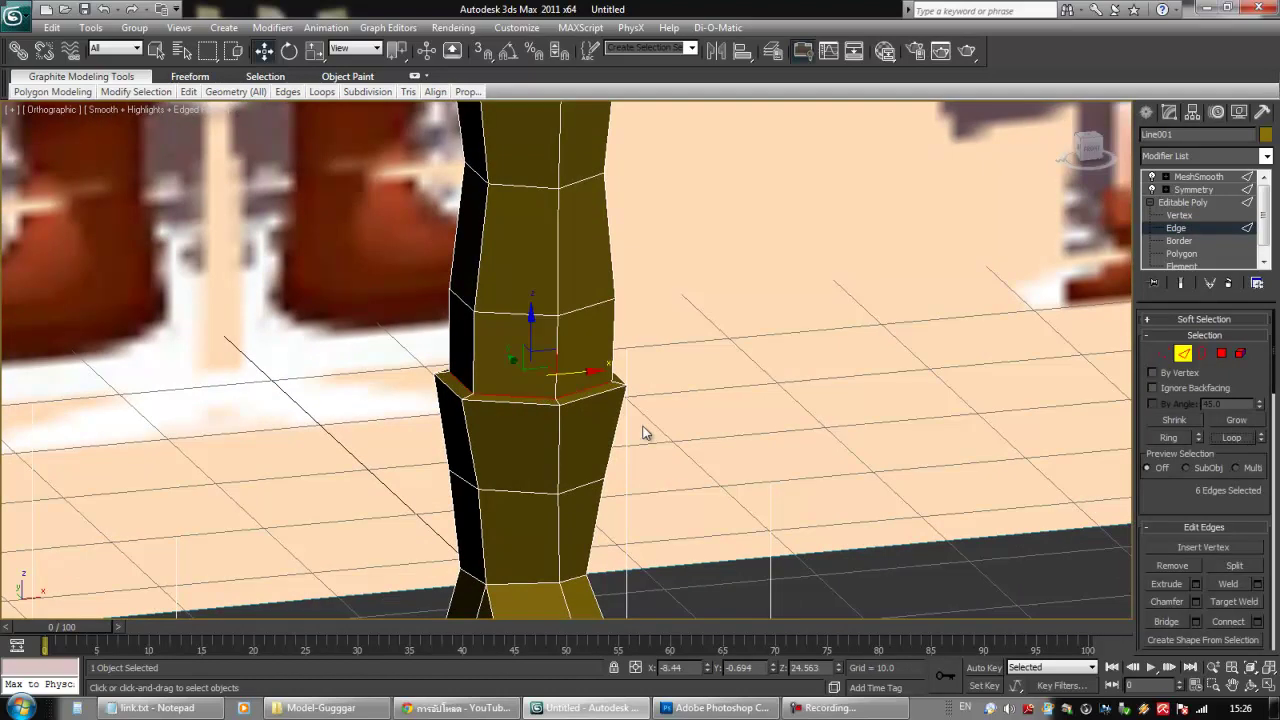
{"action": "scroll", "coordinate": [603, 411], "scroll_direction": "up", "scroll_amount": 3}
{"action": "right_click", "coordinate": [567, 398]}
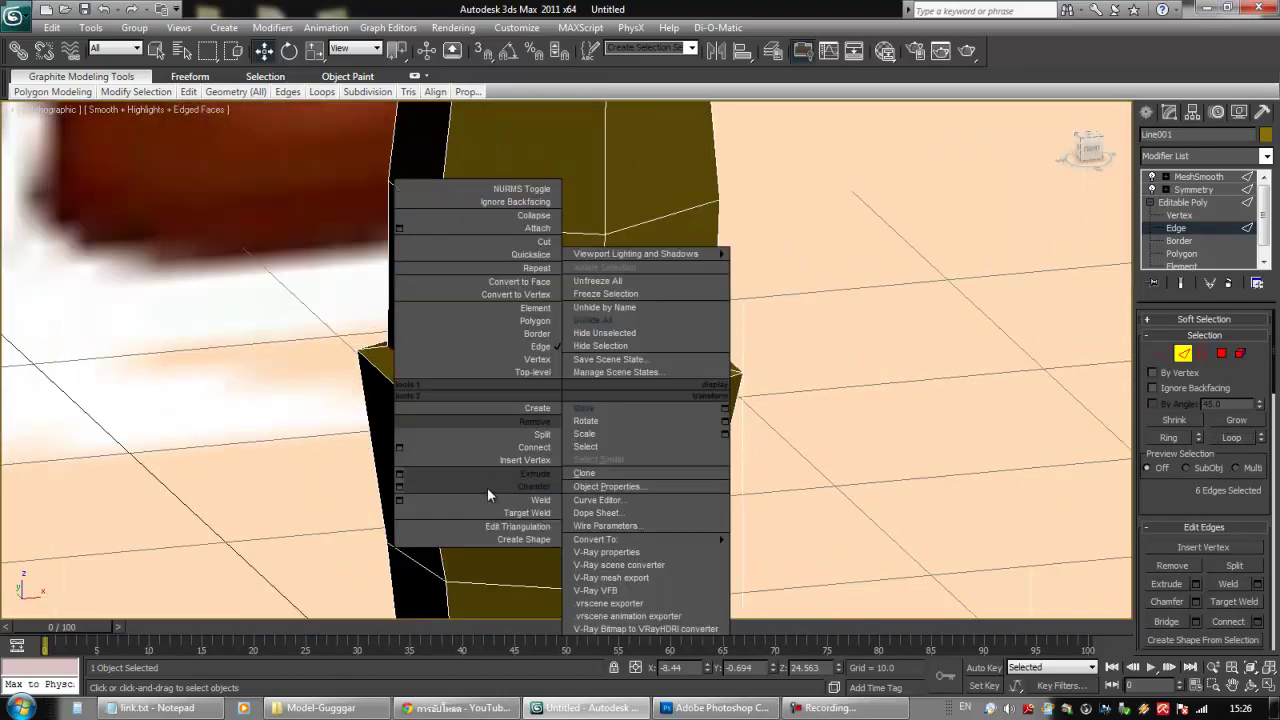
{"action": "left_click", "coordinate": [511, 489]}
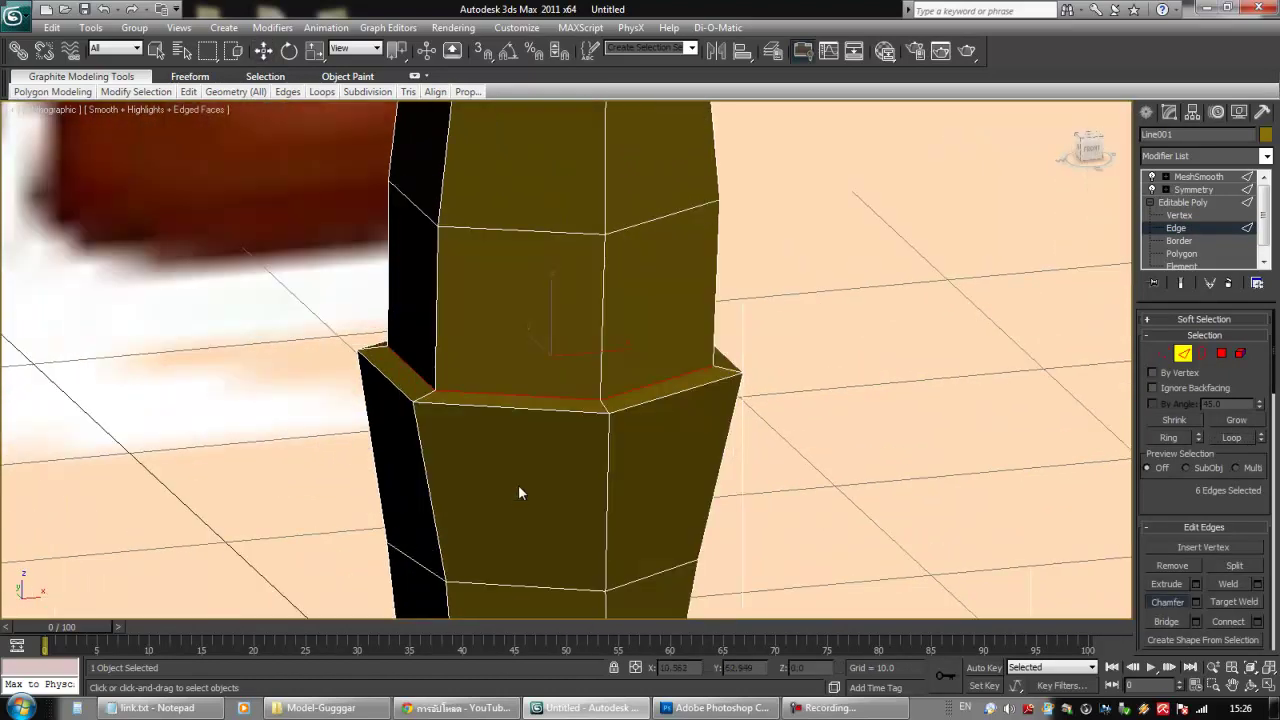
{"action": "left_click_drag", "start_coordinate": [567, 398], "coordinate": [566, 396]}
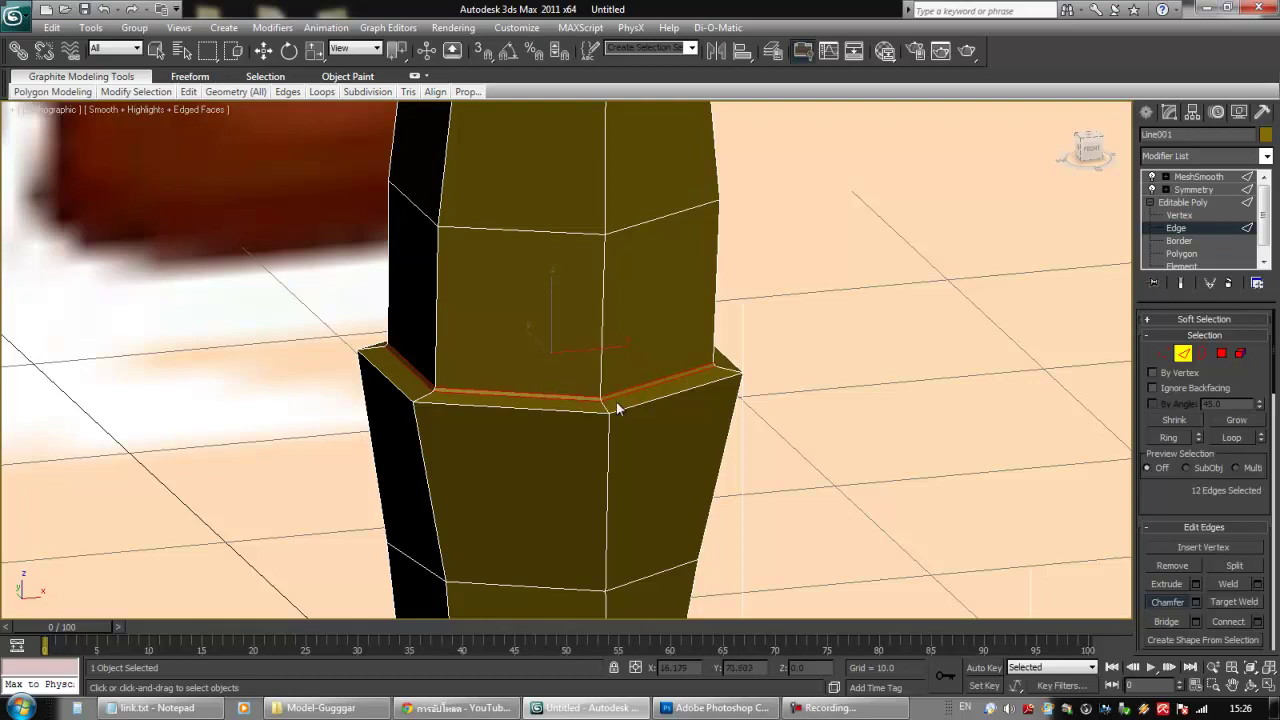
- Select the inner loop of the chamfer inside the rim and scale it slightly inward
{"action": "key", "text": "w"}
{"action": "left_click", "coordinate": [809, 423]}
{"action": "left_click", "coordinate": [570, 391]}
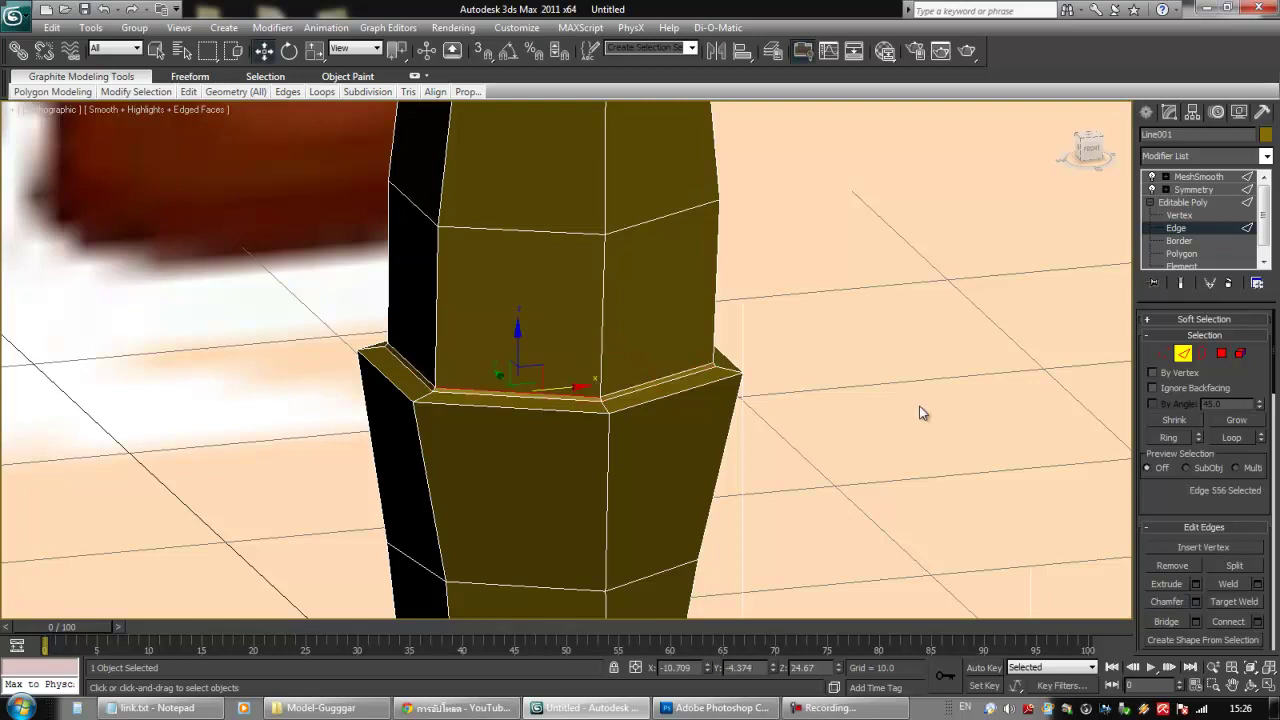
{"action": "left_click", "coordinate": [1231, 437]}
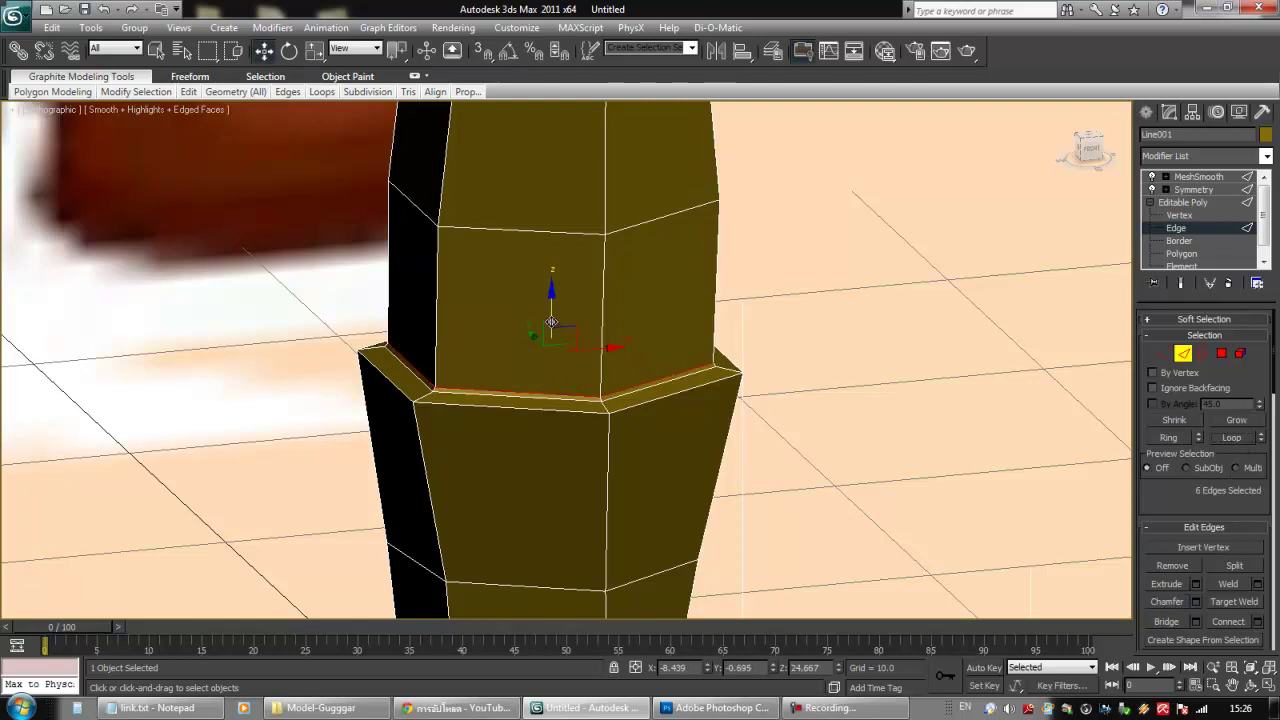
{"action": "middle_click_drag", "start_coordinate": [588, 403], "coordinate": [568, 421], "text": "alt"}
{"action": "key", "text": "r"}
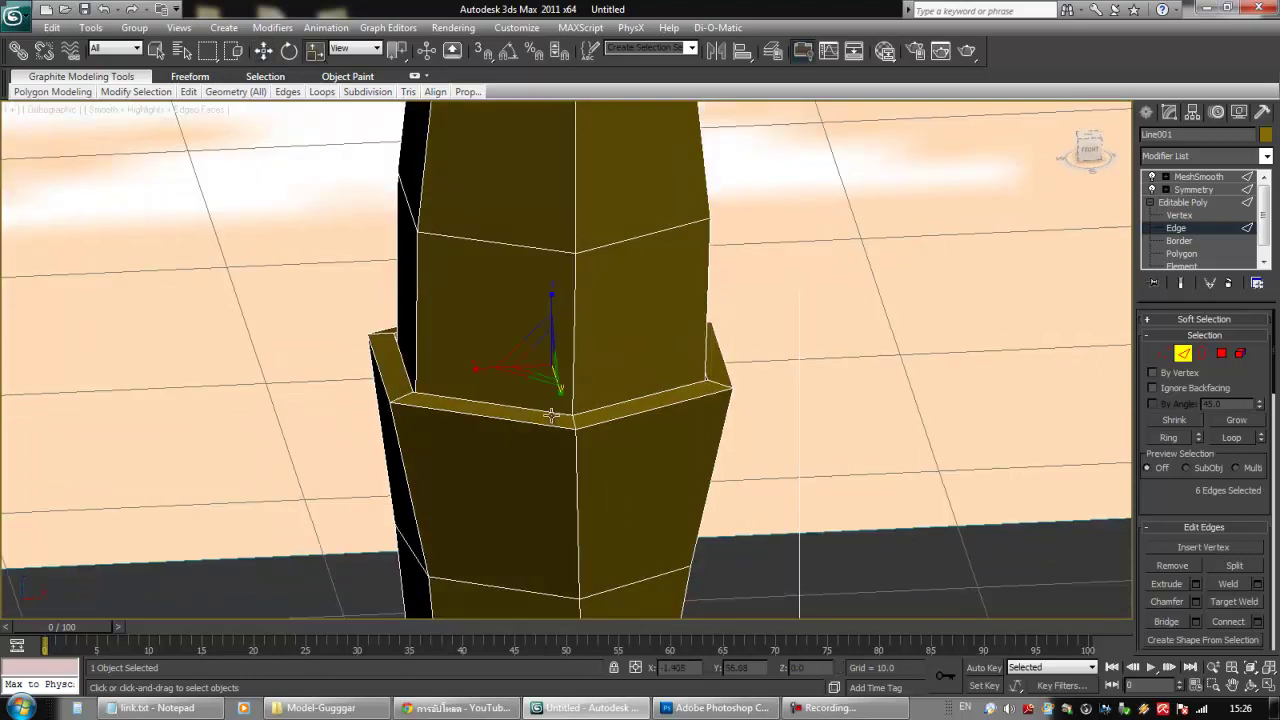
{"action": "left_click_drag", "start_coordinate": [543, 366], "coordinate": [543, 371]}
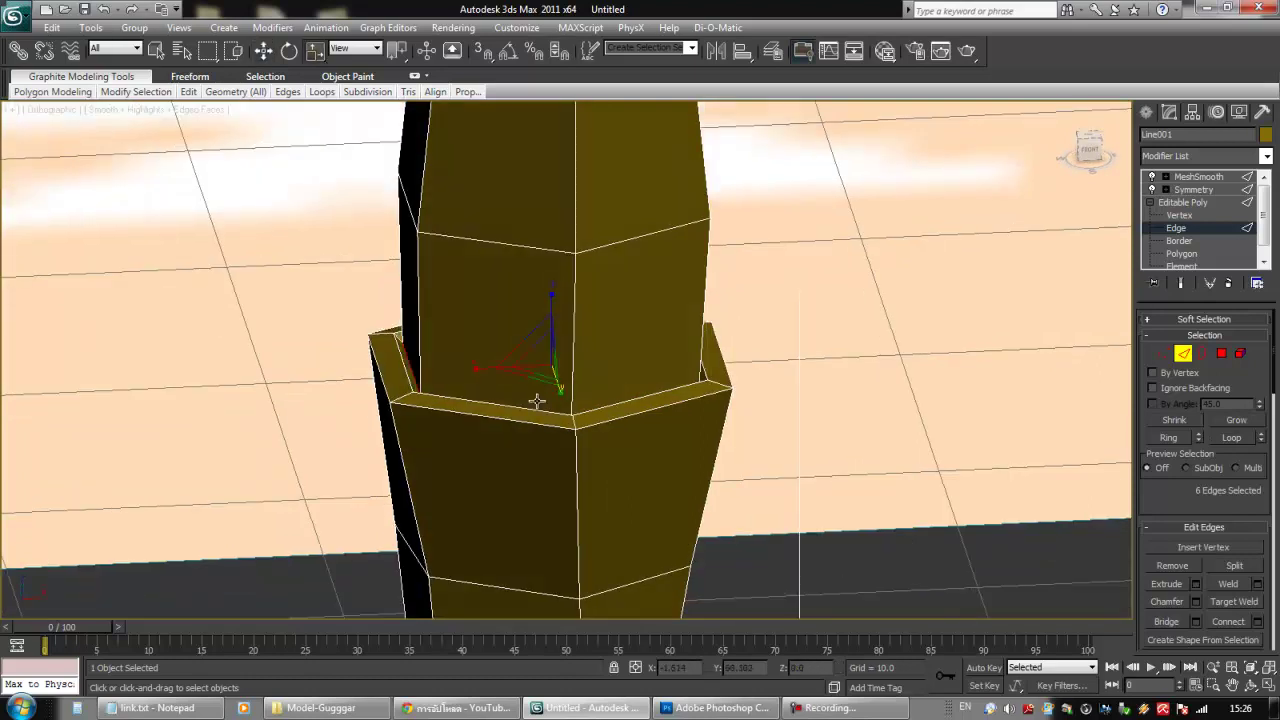
- Move the inner rim loop down about 0.57 units to form a recess between the leg and the boot
{"action": "middle_click_drag", "start_coordinate": [542, 411], "coordinate": [540, 397], "text": "alt"}
{"action": "key", "text": "w"}
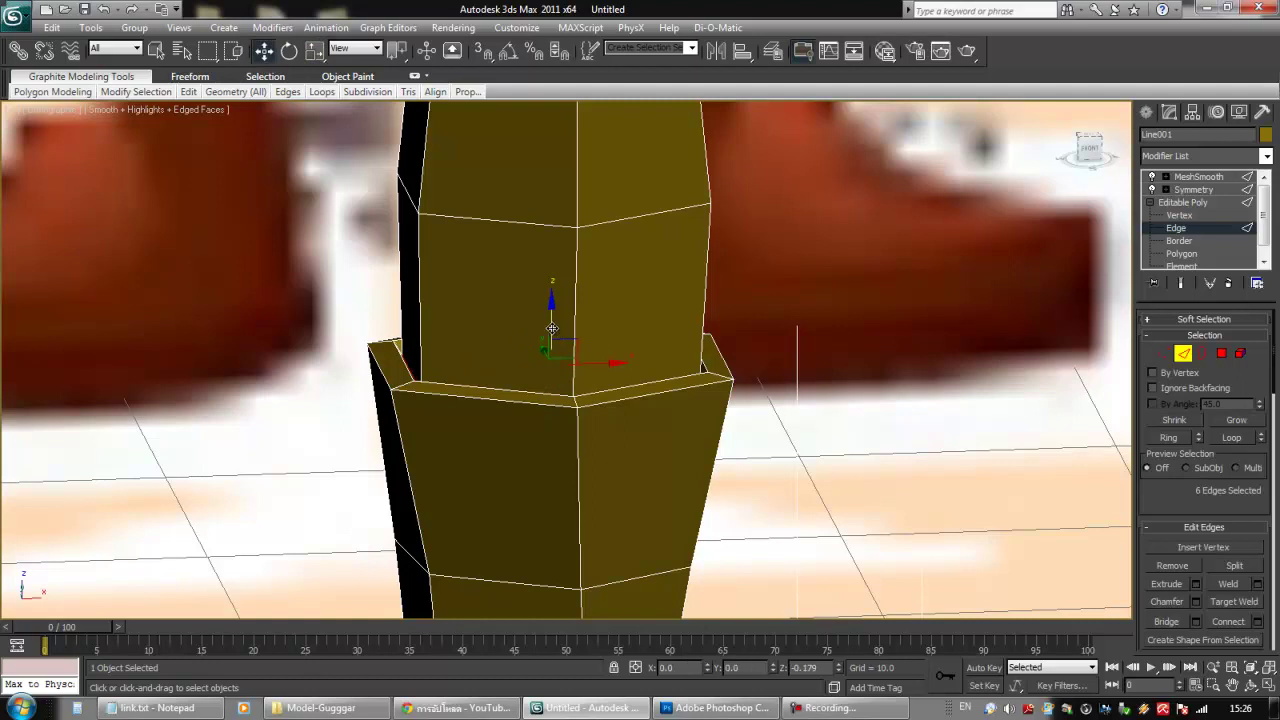
{"action": "middle_click_drag", "start_coordinate": [552, 328], "coordinate": [566, 440], "text": "alt"}
{"action": "scroll", "coordinate": [566, 440], "scroll_direction": "down", "scroll_amount": 10}
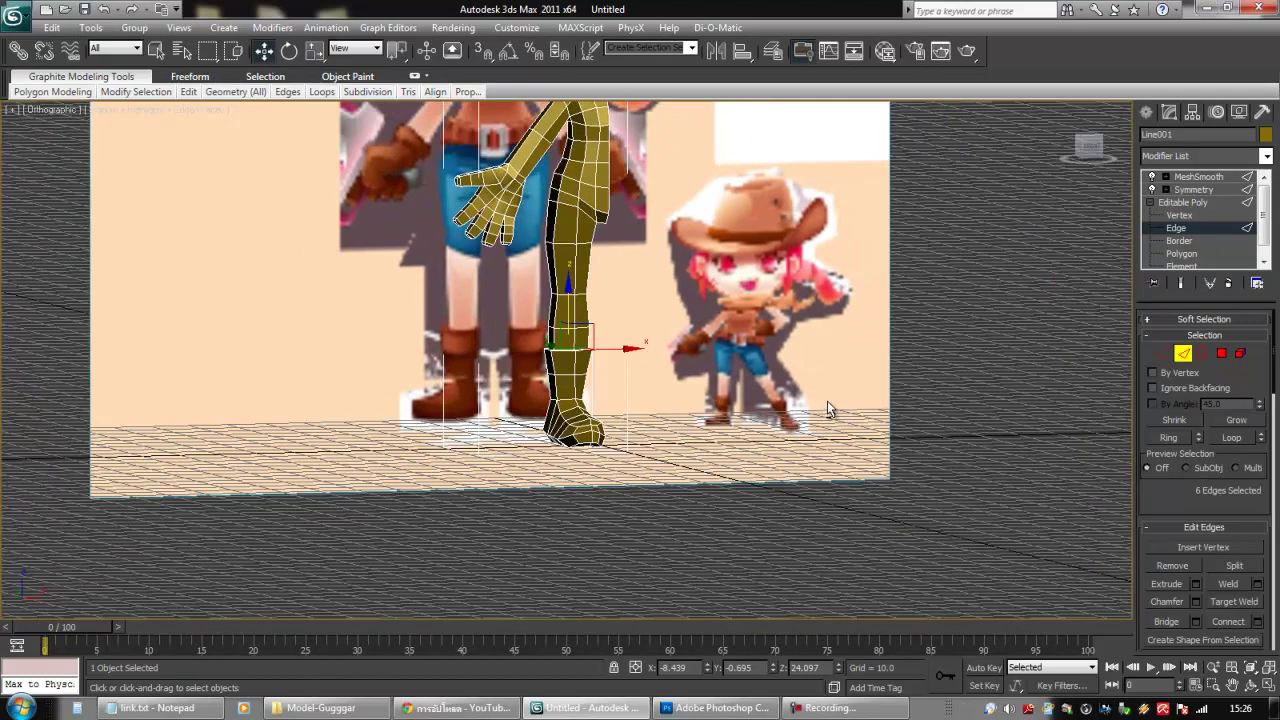
{"action": "scroll", "coordinate": [508, 386], "scroll_direction": "up", "scroll_amount": 3}
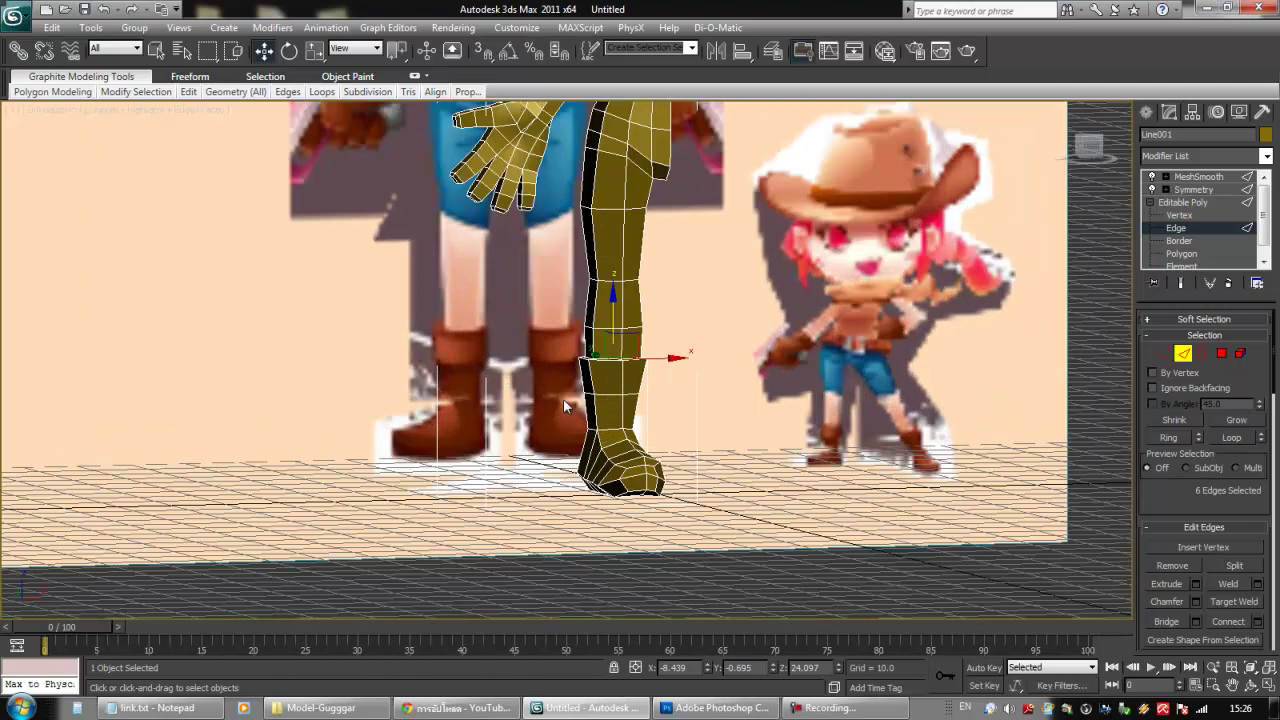
- Select the edge loop below the boot rim and lower it about 0.8 units to mark the cuff's lower edge
{"action": "scroll", "coordinate": [563, 398], "scroll_direction": "up", "scroll_amount": 4}
{"action": "left_click", "coordinate": [641, 414]}
{"action": "key", "text": "ctrl+z"}
{"action": "middle_click_drag", "start_coordinate": [706, 442], "coordinate": [577, 428], "text": "alt"}
{"action": "key", "text": "f"}
{"action": "scroll", "coordinate": [576, 428], "scroll_direction": "up", "scroll_amount": 6}
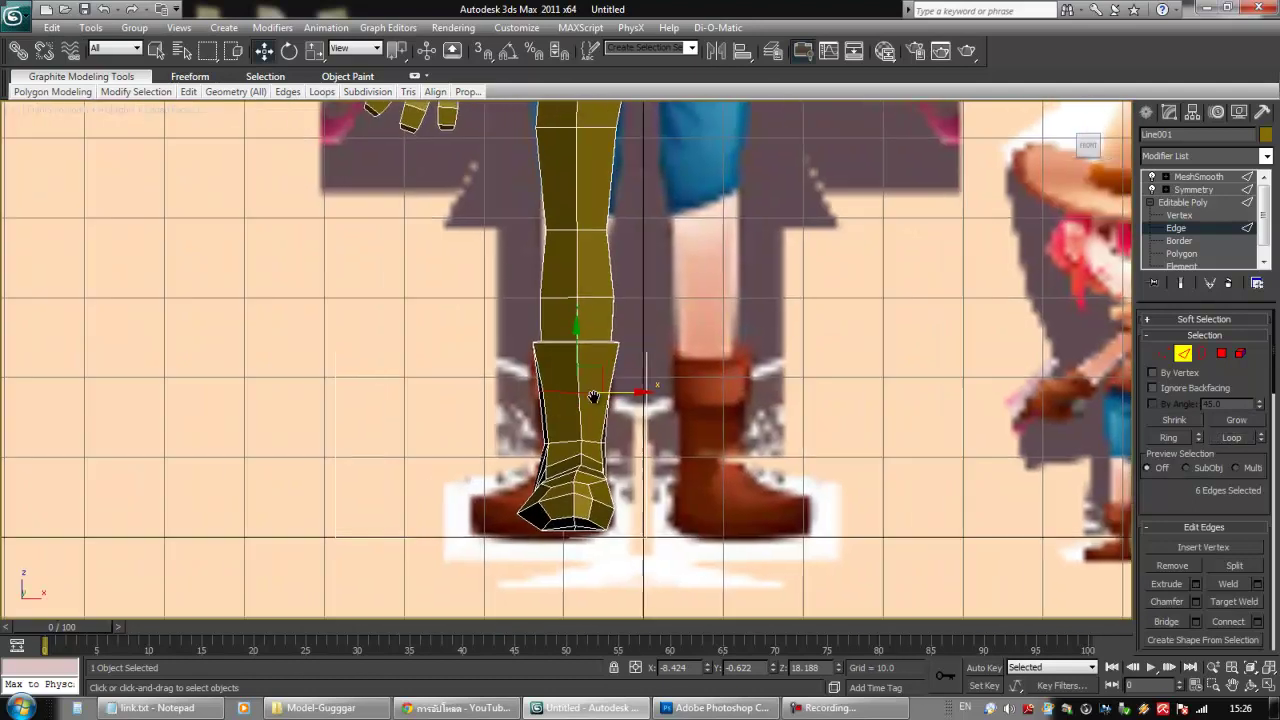
{"action": "scroll", "coordinate": [586, 371], "scroll_direction": "up", "scroll_amount": 2}
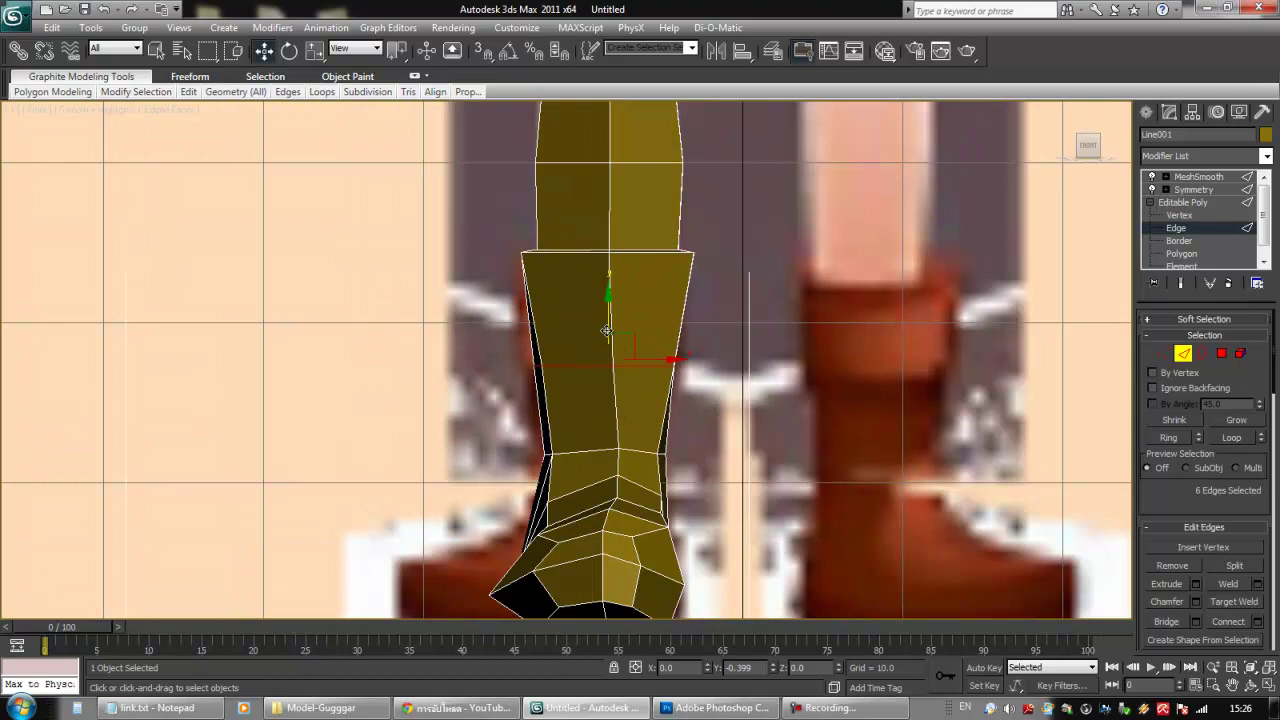
{"action": "scroll", "coordinate": [597, 383], "scroll_direction": "up", "scroll_amount": 4}
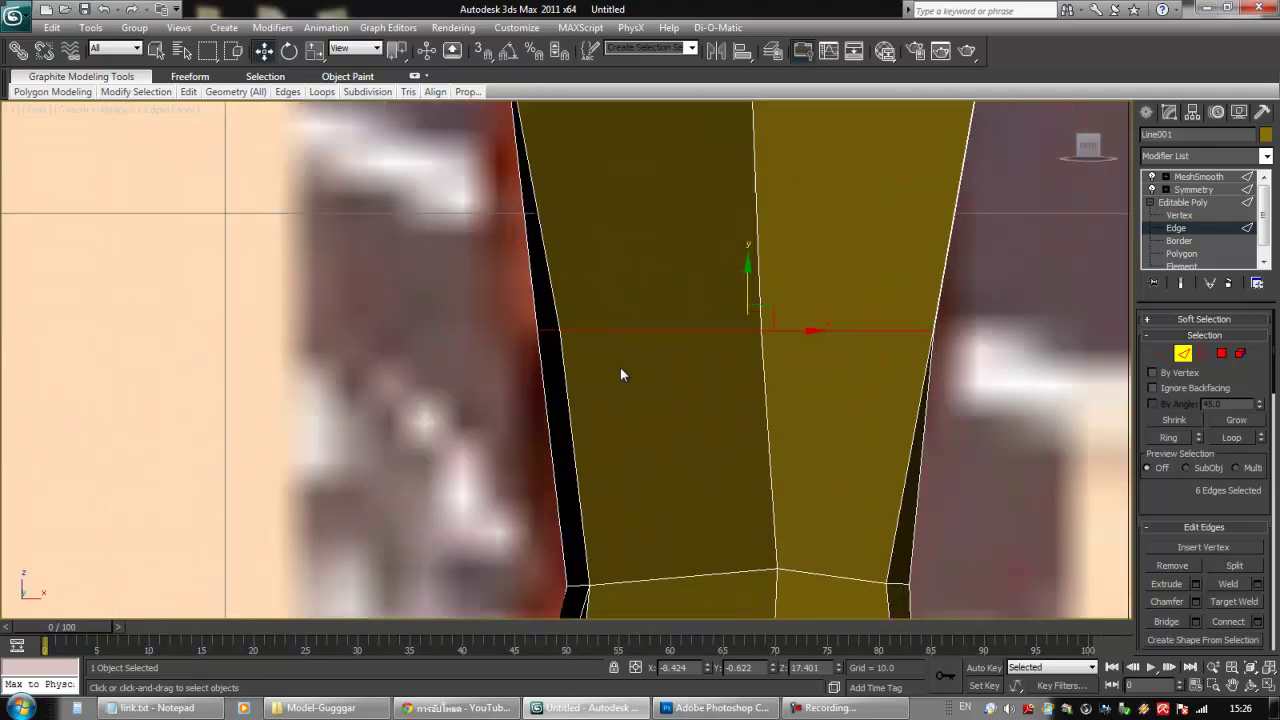
- Chamfer the lowered edge loop by a small amount to split it into two close loops
{"action": "right_click", "coordinate": [637, 330]}
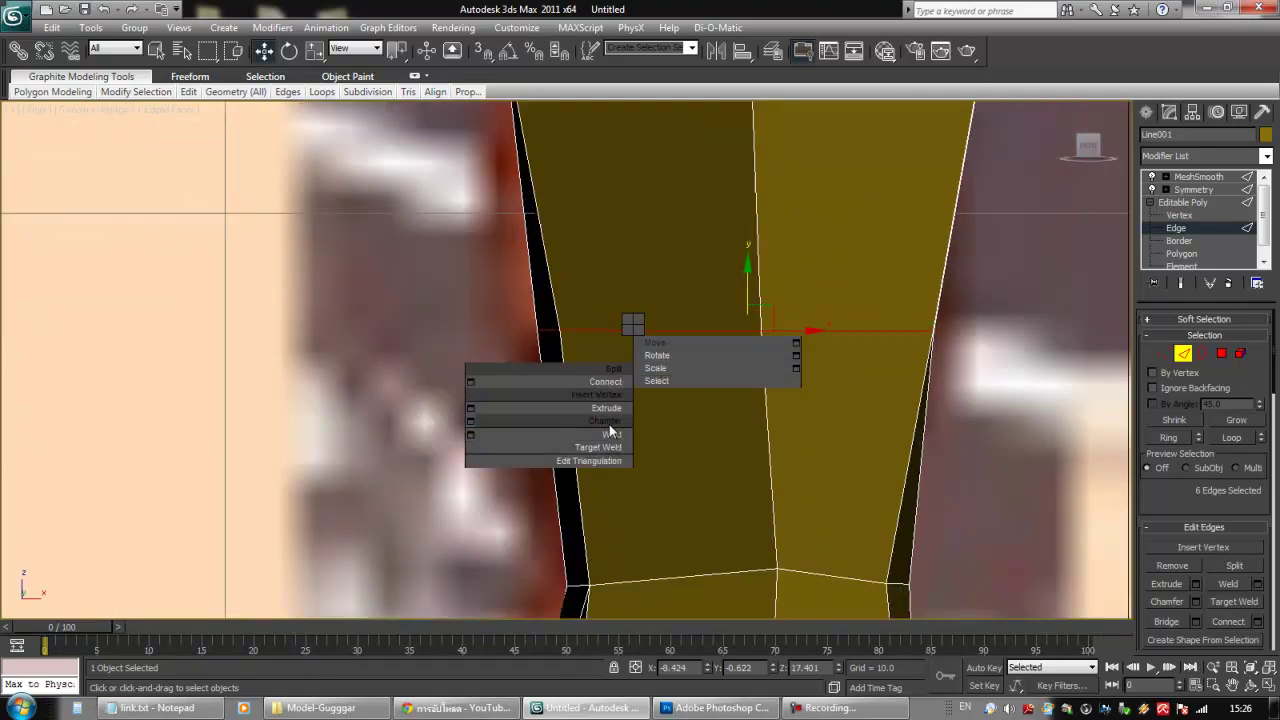
{"action": "left_click", "coordinate": [610, 447]}
{"action": "left_click_drag", "start_coordinate": [645, 331], "coordinate": [645, 327]}
- Select the upper loop of the new chamfer and scale it outward to make the boot cuff protrude
{"action": "right_click", "coordinate": [730, 359]}
{"action": "left_click", "coordinate": [697, 331]}
{"action": "left_click", "coordinate": [1231, 437]}
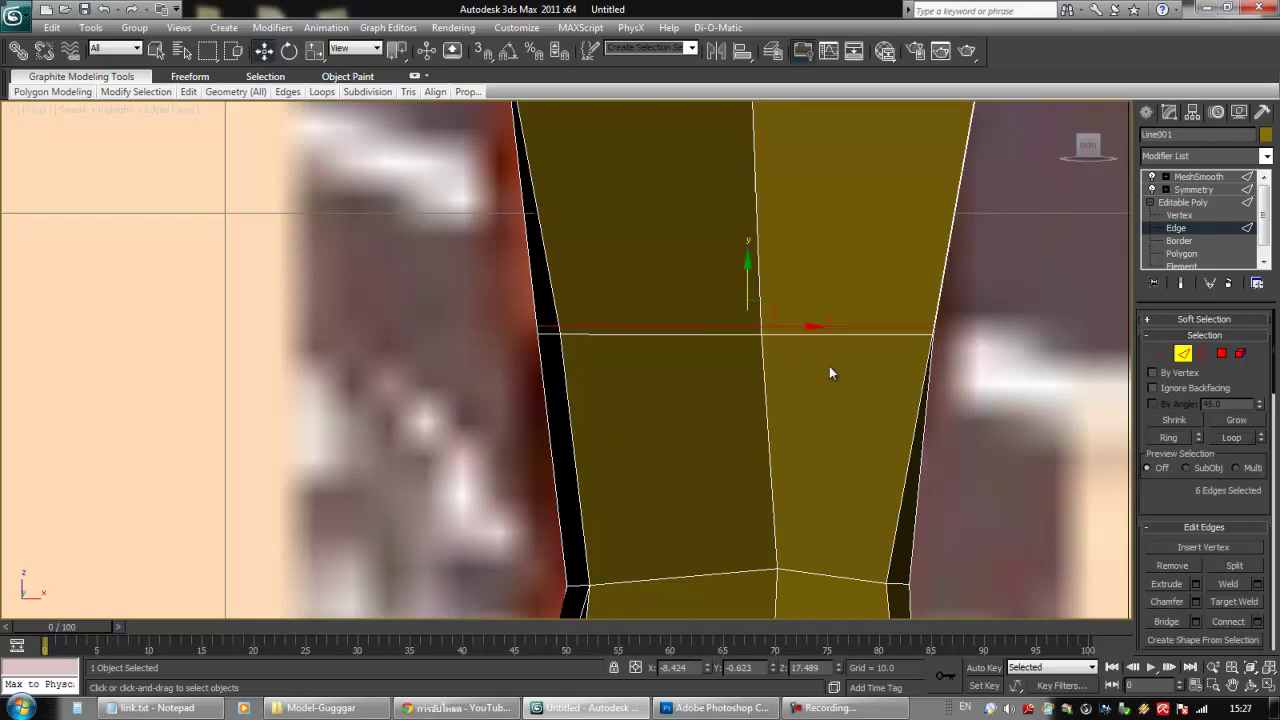
{"action": "middle_click_drag", "start_coordinate": [829, 366], "coordinate": [756, 365]}
{"action": "key", "text": "r"}
{"action": "middle_click_drag", "start_coordinate": [685, 324], "coordinate": [689, 344], "text": "alt"}
{"action": "left_click_drag", "start_coordinate": [664, 320], "coordinate": [666, 303]}
- Refine the overhang of the cuff's lower edge loop with another slight uniform scale
{"action": "mouse_move", "coordinate": [714, 405]}
{"action": "middle_mouse_down", "text": "alt"}
{"action": "mouse_move", "coordinate": [719, 366]}
{"action": "mouse_move", "coordinate": [714, 383]}
{"action": "middle_mouse_up", "text": "alt"}
{"action": "scroll", "coordinate": [718, 366], "scroll_direction": "down", "scroll_amount": 4}
{"action": "scroll", "coordinate": [717, 366], "scroll_direction": "down", "scroll_amount": 2}
{"action": "key", "text": "f"}
{"action": "scroll", "coordinate": [677, 394], "scroll_direction": "up", "scroll_amount": 5}
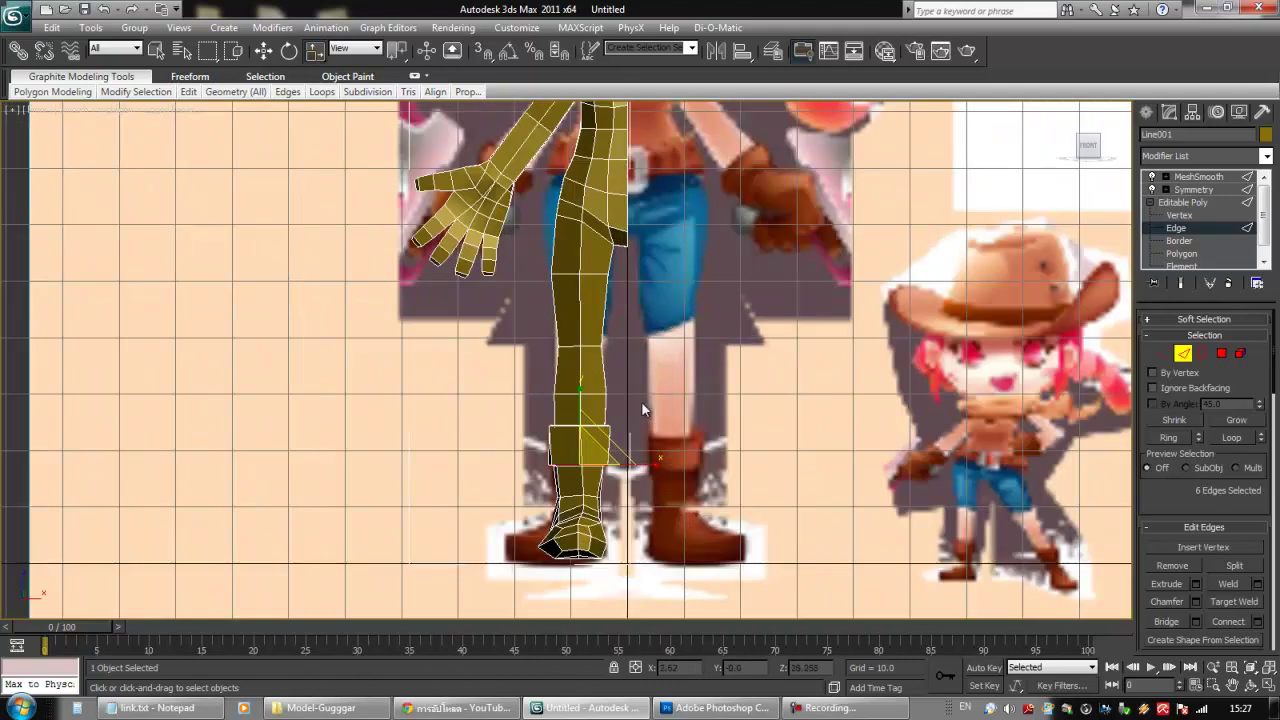
{"action": "scroll", "coordinate": [640, 418], "scroll_direction": "up", "scroll_amount": 3}
{"action": "mouse_move", "coordinate": [634, 366]}
{"action": "middle_mouse_down", "text": "alt"}
{"action": "mouse_move", "coordinate": [649, 380]}
{"action": "mouse_move", "coordinate": [620, 349]}
{"action": "mouse_move", "coordinate": [645, 363]}
{"action": "middle_mouse_up", "text": "alt"}
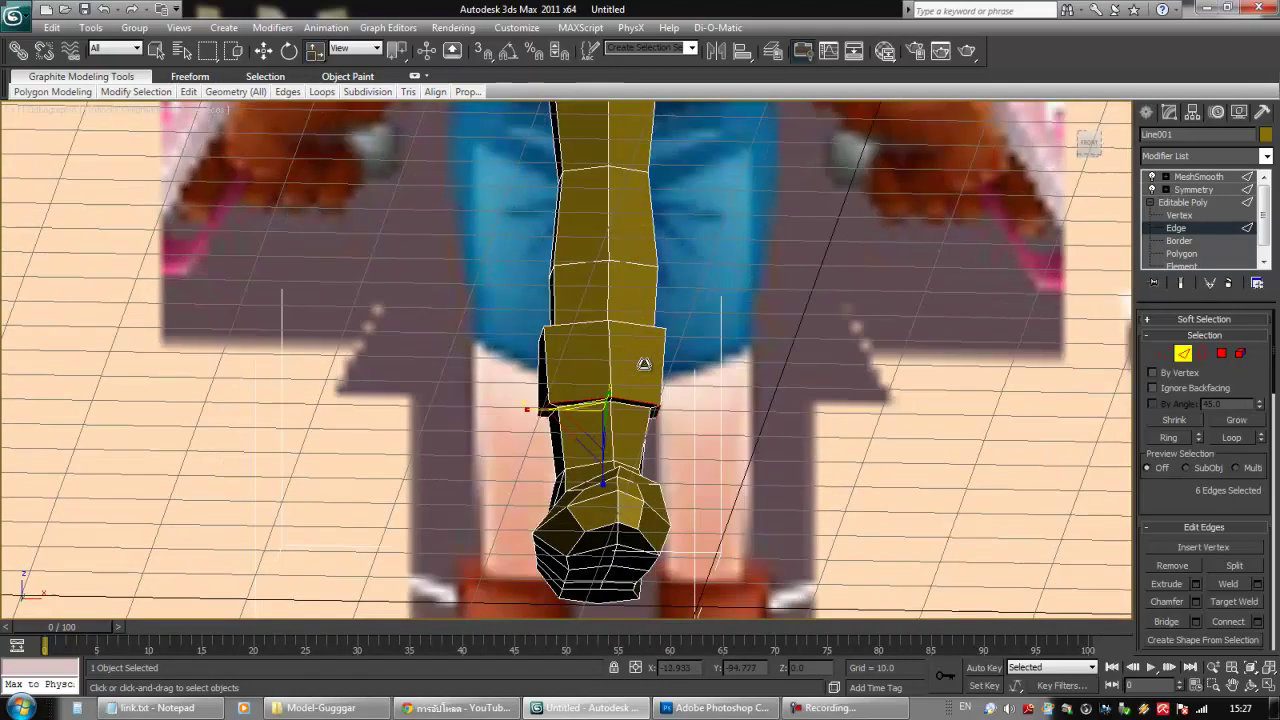
{"action": "scroll", "coordinate": [640, 380], "scroll_direction": "up", "scroll_amount": 5}
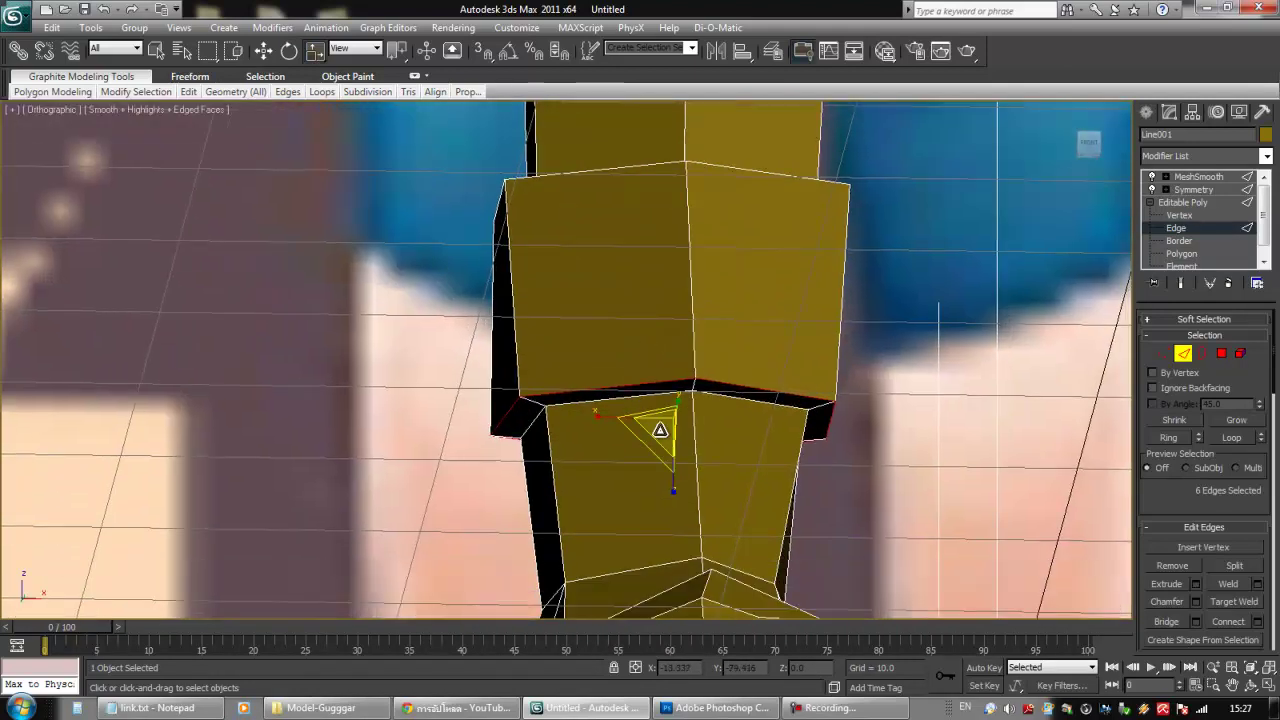
{"action": "left_click_drag", "start_coordinate": [660, 430], "coordinate": [659, 425]}
- Select the loop where the boot shaft meets the underside of the cuff and chamfer it slightly
{"action": "key", "text": "w"}
{"action": "left_click", "coordinate": [648, 396]}
{"action": "left_click", "coordinate": [1232, 438]}
{"action": "scroll", "coordinate": [637, 406], "scroll_direction": "up", "scroll_amount": 4}
{"action": "right_click", "coordinate": [645, 385]}
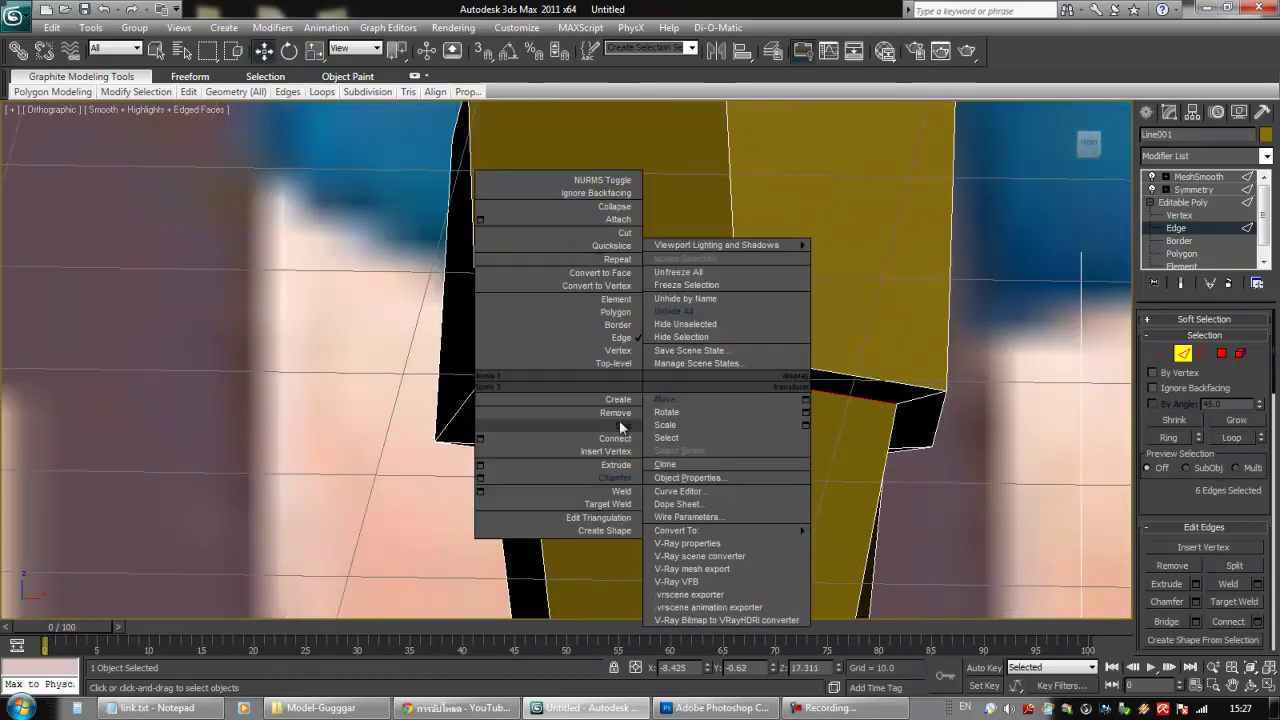
{"action": "left_click", "coordinate": [594, 477]}
{"action": "left_click_drag", "start_coordinate": [640, 380], "coordinate": [640, 380]}
- Select the lower loop of the chamfer under the cuff and move it up about 0.35 units into the cuff
{"action": "key", "text": "w"}
{"action": "left_click", "coordinate": [660, 389]}
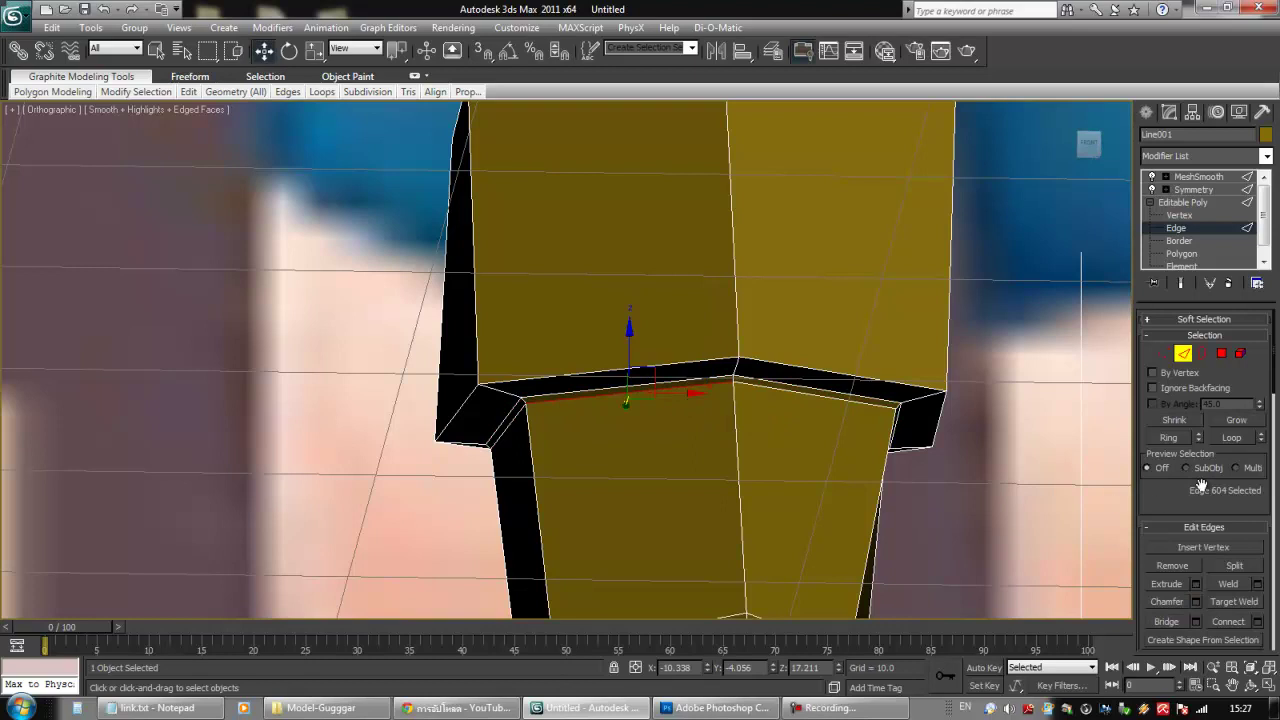
{"action": "left_click", "coordinate": [1231, 437]}
{"action": "left_click_drag", "start_coordinate": [703, 381], "coordinate": [703, 367]}
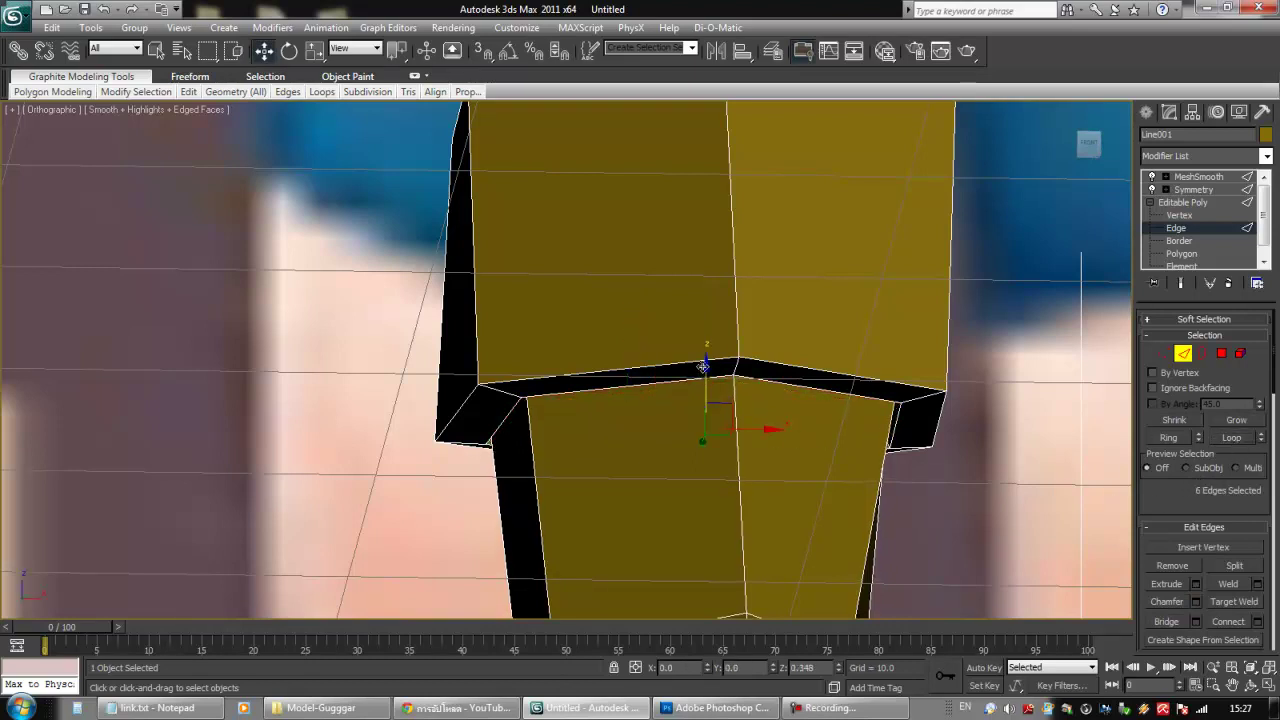
- Examine the boot cuff and the whole leg from several angles against the reference image, and clear the edge selection
{"action": "middle_click_drag", "start_coordinate": [694, 417], "coordinate": [658, 368], "text": "alt"}
{"action": "scroll", "coordinate": [726, 398], "scroll_direction": "down", "scroll_amount": 4}
{"action": "scroll", "coordinate": [669, 360], "scroll_direction": "up", "scroll_amount": 3}
{"action": "middle_click_drag", "start_coordinate": [658, 368], "coordinate": [709, 320]}
{"action": "scroll", "coordinate": [709, 320], "scroll_direction": "up", "scroll_amount": 3}
{"action": "middle_click_drag", "start_coordinate": [724, 384], "coordinate": [692, 370], "text": "alt"}
{"action": "scroll", "coordinate": [692, 370], "scroll_direction": "down", "scroll_amount": 2}
{"action": "scroll", "coordinate": [568, 322], "scroll_direction": "up", "scroll_amount": 5}
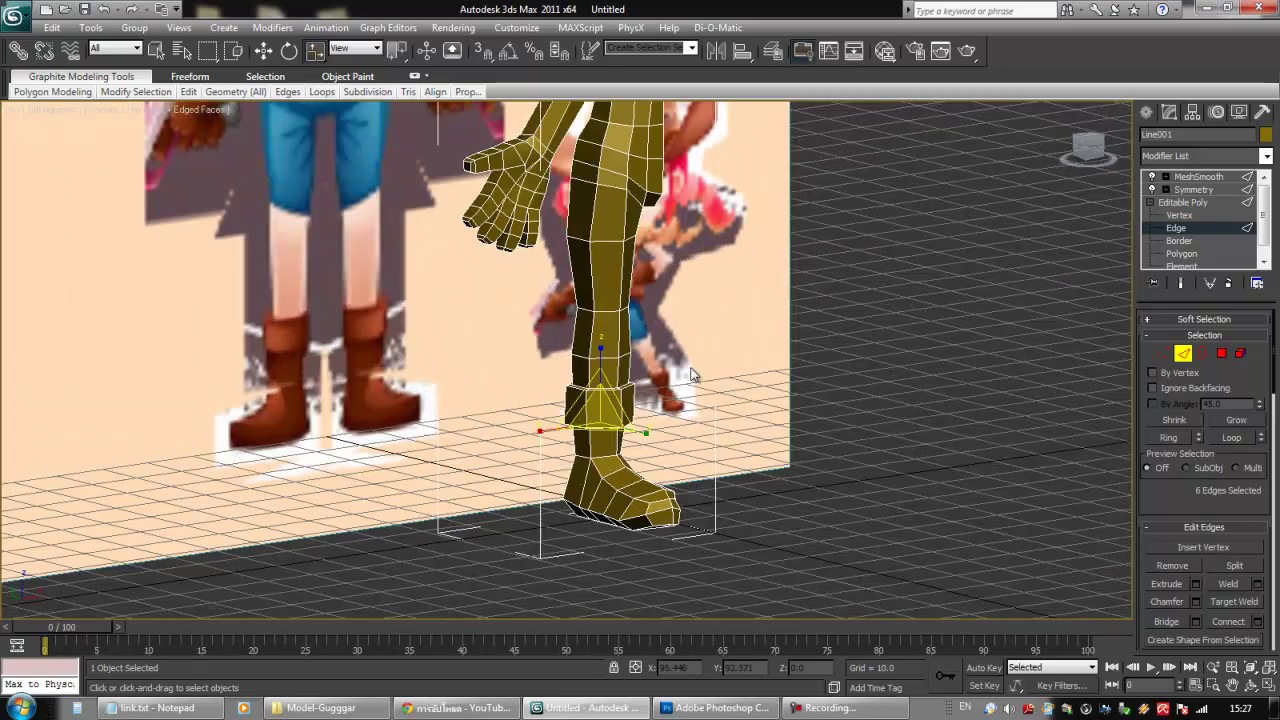
{"action": "middle_click_drag", "start_coordinate": [572, 404], "coordinate": [582, 364], "text": "alt"}
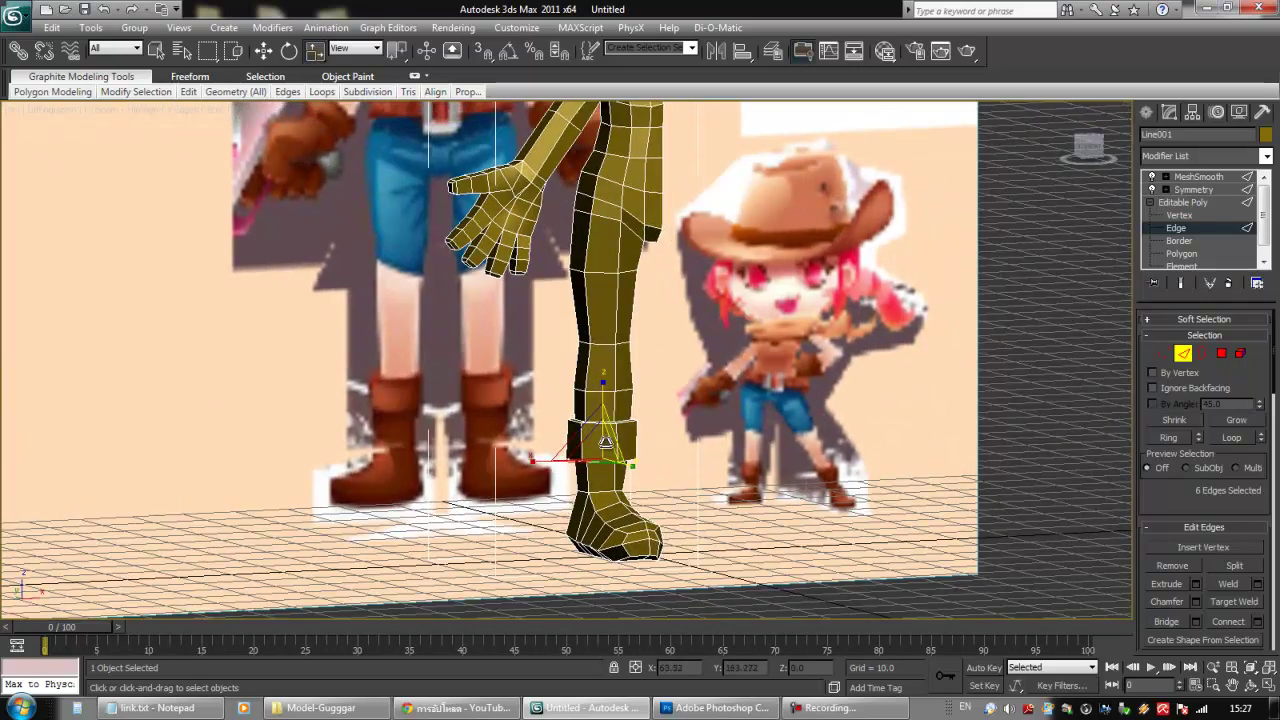
{"action": "middle_click_drag", "start_coordinate": [575, 338], "coordinate": [648, 385], "text": "alt"}
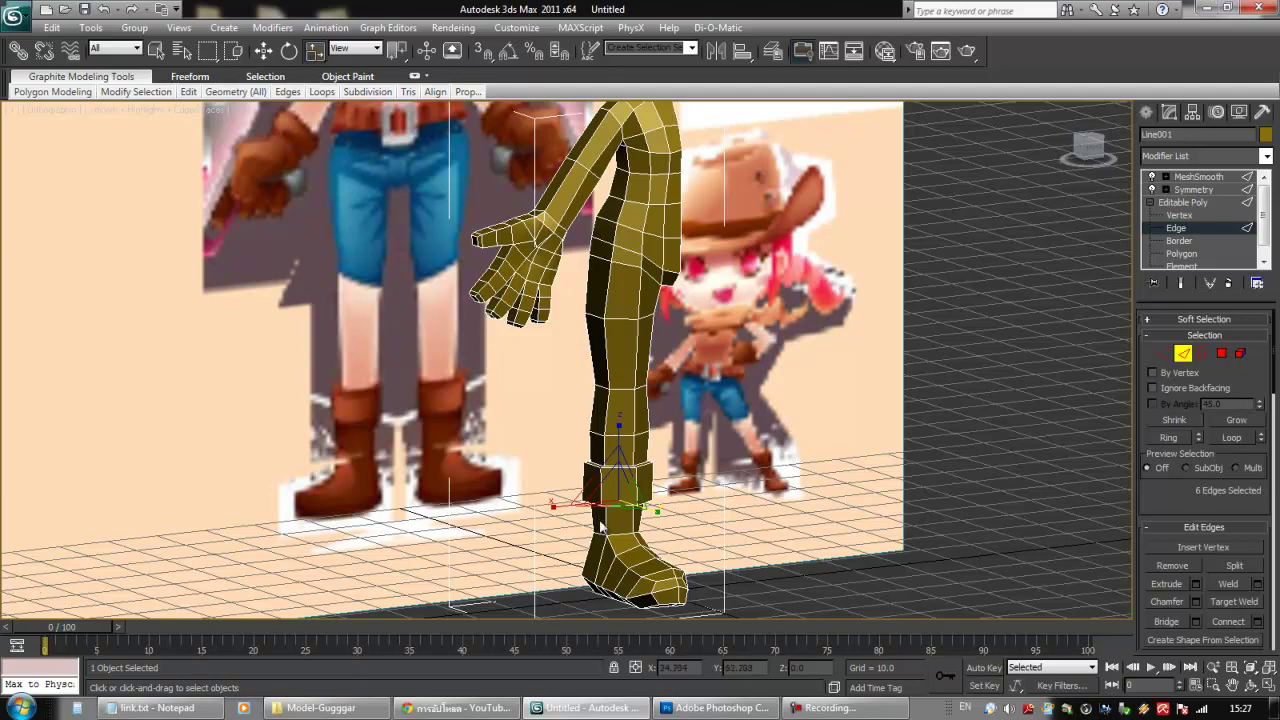
{"action": "middle_click_drag", "start_coordinate": [607, 366], "coordinate": [587, 258], "text": "alt"}
{"action": "middle_click_drag", "start_coordinate": [645, 452], "coordinate": [701, 451], "text": "alt"}
{"action": "middle_click_drag", "start_coordinate": [760, 420], "coordinate": [724, 472]}
{"action": "scroll", "coordinate": [723, 449], "scroll_direction": "down", "scroll_amount": 3}
{"action": "left_click", "coordinate": [979, 397]}
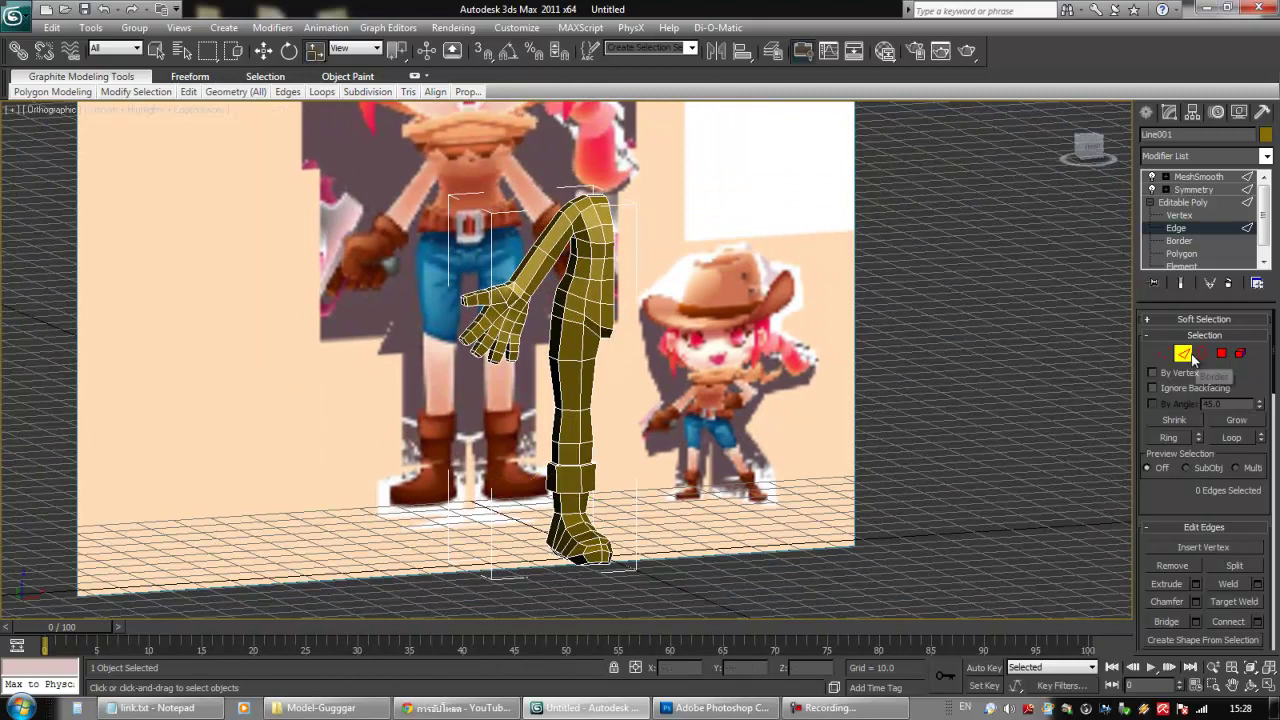
- Leave edge editing and examine the smoothed, mirrored body from the front against the reference at the hips and legs
{"action": "left_click", "coordinate": [1184, 353]}
{"action": "left_click", "coordinate": [1198, 176]}
{"action": "mouse_move", "coordinate": [789, 443]}
{"action": "middle_mouse_down", "text": "alt"}
{"action": "mouse_move", "coordinate": [757, 443]}
{"action": "mouse_move", "coordinate": [751, 429]}
{"action": "mouse_move", "coordinate": [794, 446]}
{"action": "middle_mouse_up", "text": "alt"}
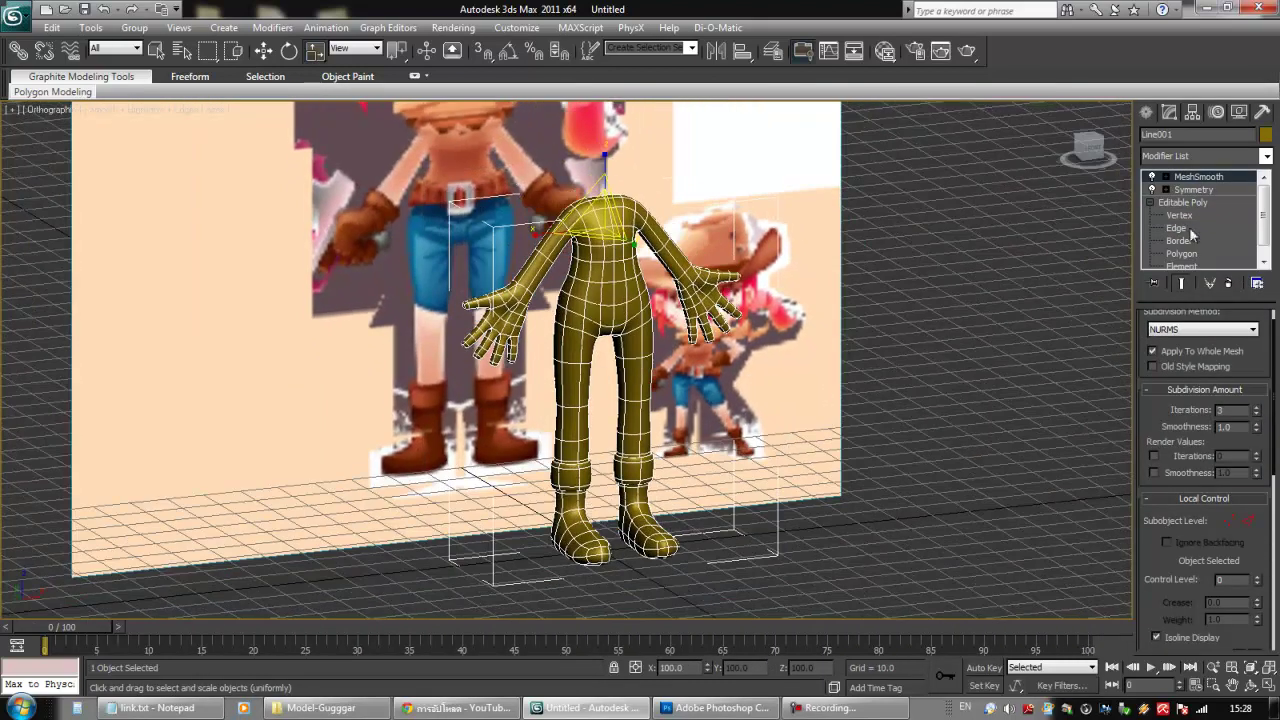
{"action": "key", "text": "f"}
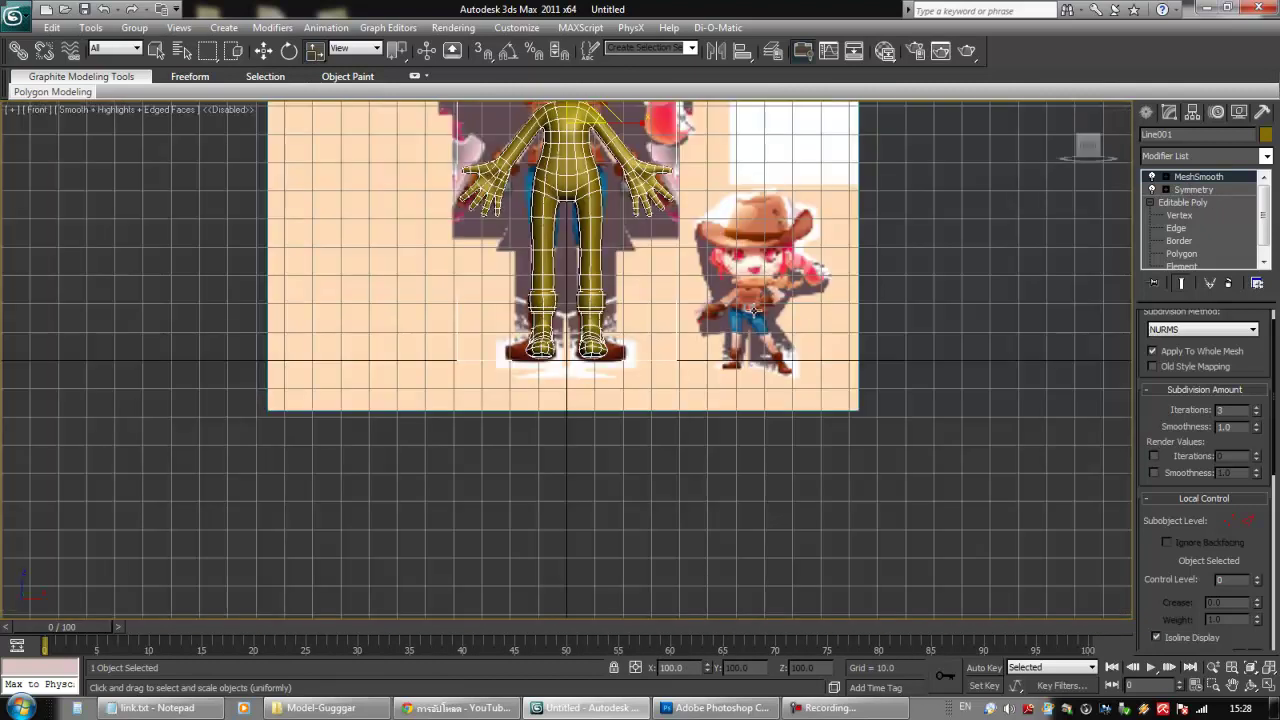
{"action": "middle_click_drag", "start_coordinate": [754, 310], "coordinate": [762, 416]}
{"action": "scroll", "coordinate": [738, 418], "scroll_direction": "up", "scroll_amount": 3}
{"action": "middle_click_drag", "start_coordinate": [718, 355], "coordinate": [734, 399]}
{"action": "scroll", "coordinate": [784, 370], "scroll_direction": "up", "scroll_amount": 3}
{"action": "middle_click_drag", "start_coordinate": [803, 315], "coordinate": [791, 411]}
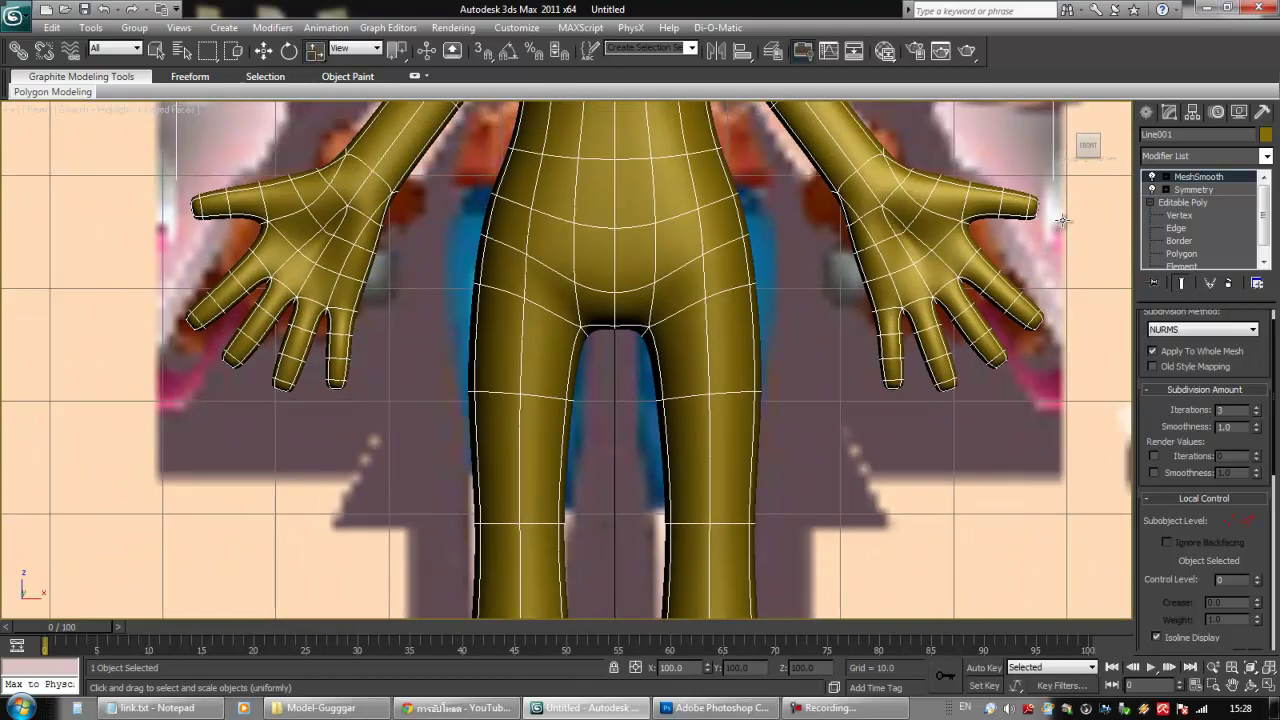
- Move the inner thigh and crotch vertices inward toward the body's centre line with the smoothed result displayed
{"action": "left_click", "coordinate": [1160, 216]}
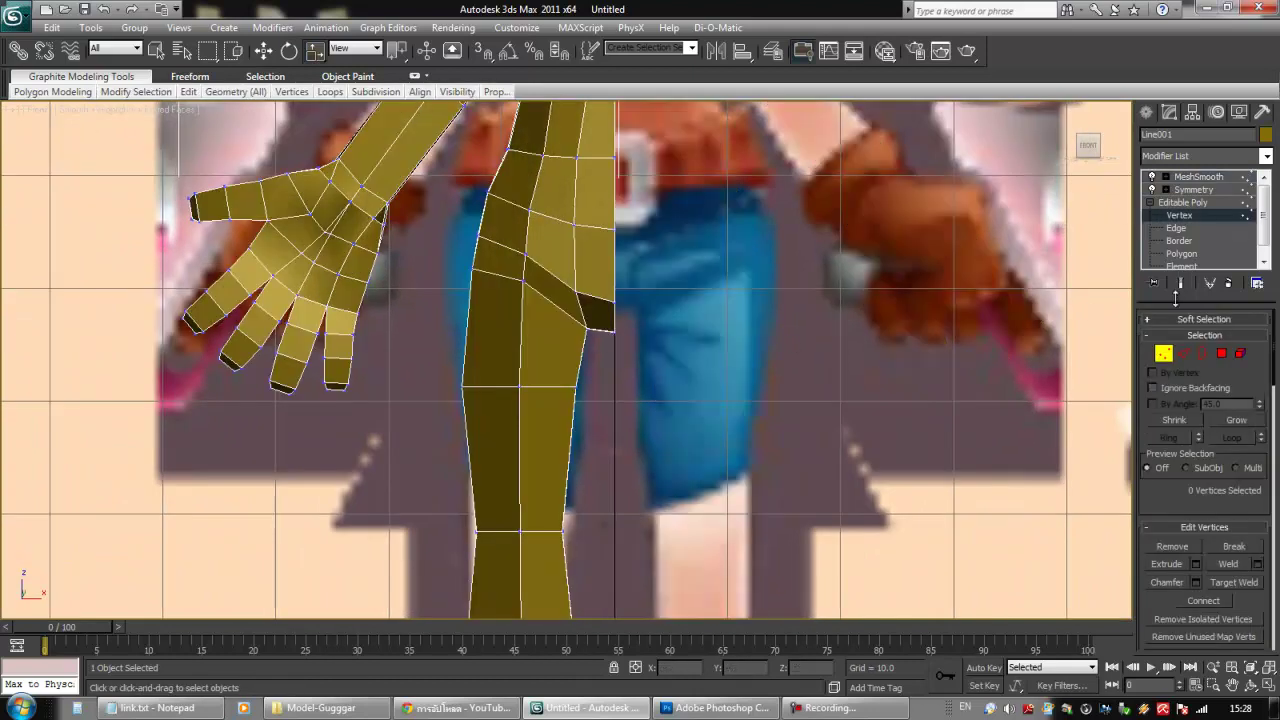
{"action": "left_click", "coordinate": [1181, 283]}
{"action": "left_click_drag", "start_coordinate": [576, 322], "coordinate": [604, 352]}
{"action": "key", "text": "w"}
{"action": "left_click_drag", "start_coordinate": [607, 305], "coordinate": [623, 390]}
- Move the inner calf vertices between the knee and the boot cuff slightly toward the centre line
{"action": "middle_click_drag", "start_coordinate": [596, 417], "coordinate": [633, 320]}
{"action": "scroll", "coordinate": [622, 420], "scroll_direction": "down", "scroll_amount": 3}
{"action": "middle_click_drag", "start_coordinate": [619, 442], "coordinate": [625, 396]}
{"action": "scroll", "coordinate": [625, 396], "scroll_direction": "up", "scroll_amount": 3}
{"action": "left_click_drag", "start_coordinate": [617, 458], "coordinate": [662, 441]}
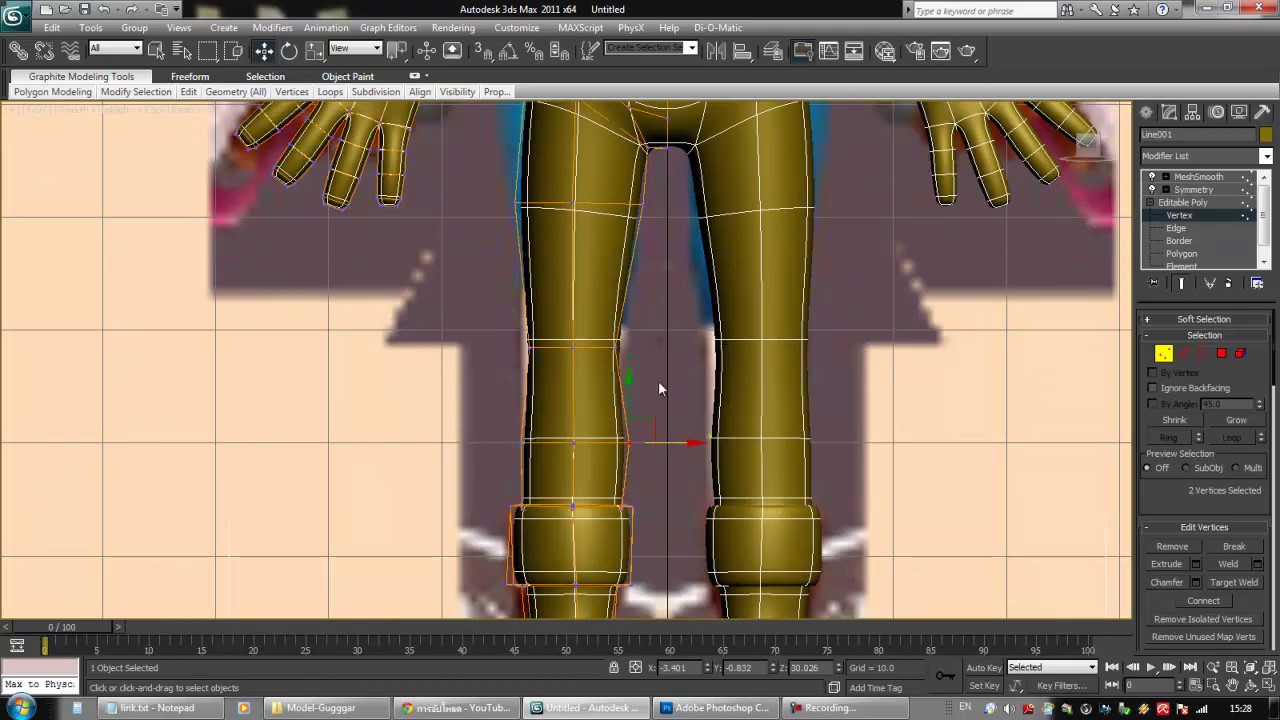
{"action": "middle_click_drag", "start_coordinate": [666, 368], "coordinate": [670, 435]}
{"action": "mouse_move", "coordinate": [653, 424]}
{"action": "left_mouse_down"}
{"action": "mouse_move", "coordinate": [643, 413]}
{"action": "mouse_move", "coordinate": [657, 419]}
{"action": "left_mouse_up"}
- Select the vertices of the whole lower leg and boot and move them slightly inward toward the centre line
{"action": "scroll", "coordinate": [660, 380], "scroll_direction": "down", "scroll_amount": 4}
{"action": "left_click_drag", "start_coordinate": [521, 342], "coordinate": [646, 554]}
{"action": "mouse_move", "coordinate": [638, 463]}
{"action": "left_mouse_down"}
{"action": "mouse_move", "coordinate": [652, 467]}
{"action": "mouse_move", "coordinate": [639, 535]}
{"action": "mouse_move", "coordinate": [643, 467]}
{"action": "left_mouse_up"}
- Nudge the vertices at the crotch slightly upward to refine the top of the inner thigh
{"action": "middle_click_drag", "start_coordinate": [698, 344], "coordinate": [698, 368]}
{"action": "scroll", "coordinate": [719, 463], "scroll_direction": "up", "scroll_amount": 5}
{"action": "left_click_drag", "start_coordinate": [649, 448], "coordinate": [649, 448]}
{"action": "left_click_drag", "start_coordinate": [663, 397], "coordinate": [661, 390]}
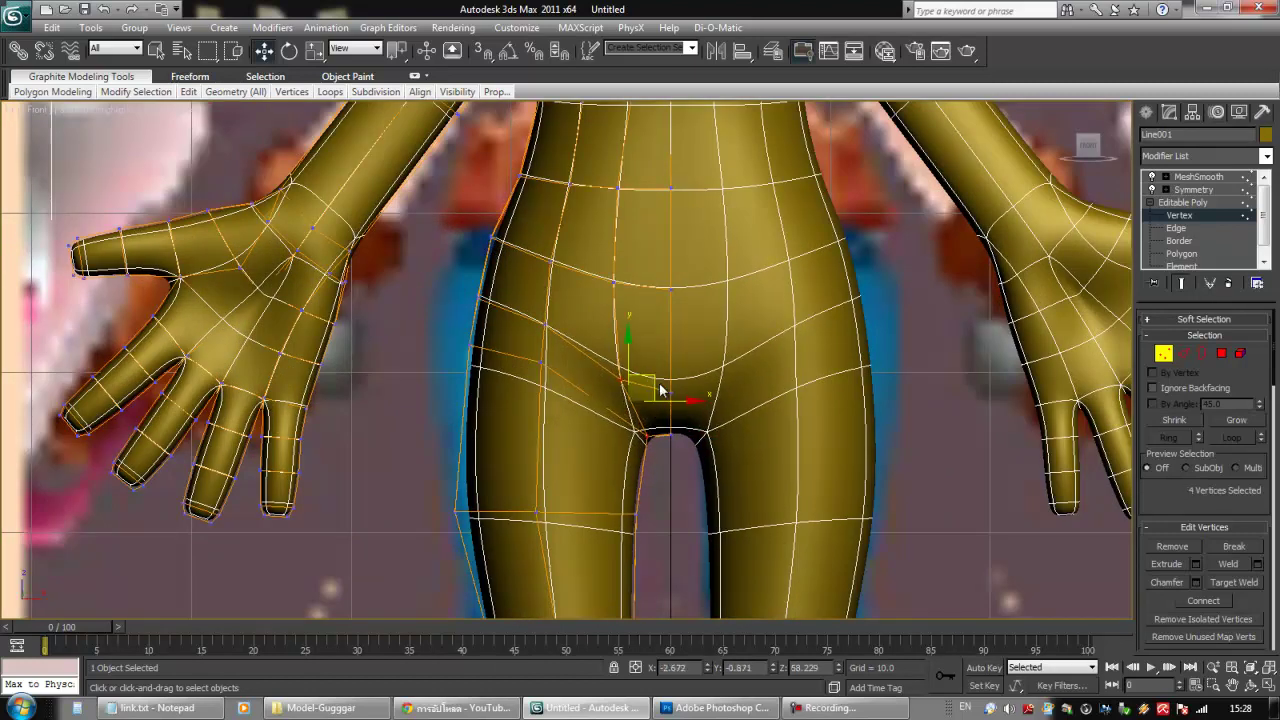
- Nudge the vertices in the middle of the hip crease slightly downward and clear the selection
{"action": "scroll", "coordinate": [644, 502], "scroll_direction": "down", "scroll_amount": 3}
{"action": "left_click_drag", "start_coordinate": [557, 333], "coordinate": [566, 361]}
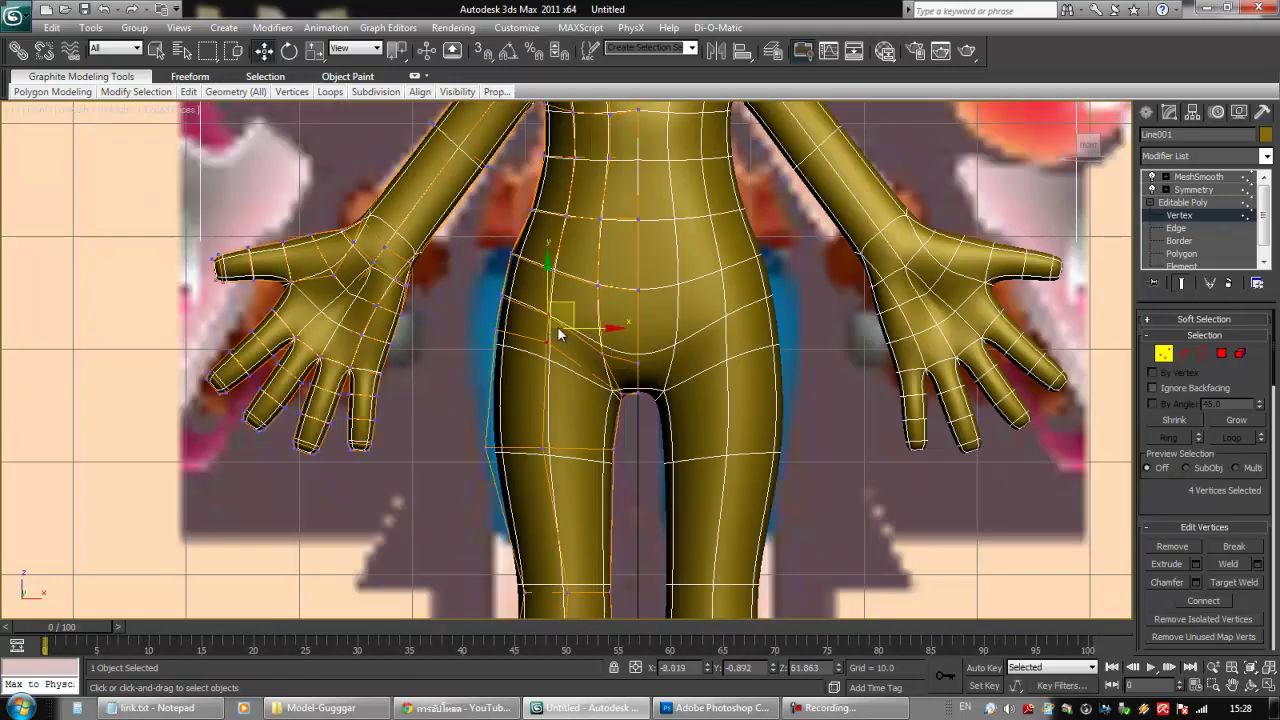
{"action": "left_click_drag", "start_coordinate": [565, 306], "coordinate": [567, 313]}
{"action": "left_click", "coordinate": [821, 364]}
- Move the outer and middle vertices of the upper thigh loop about 0.8 units inward in the front view
{"action": "middle_click_drag", "start_coordinate": [818, 364], "coordinate": [791, 439]}
{"action": "scroll", "coordinate": [809, 443], "scroll_direction": "down", "scroll_amount": 4}
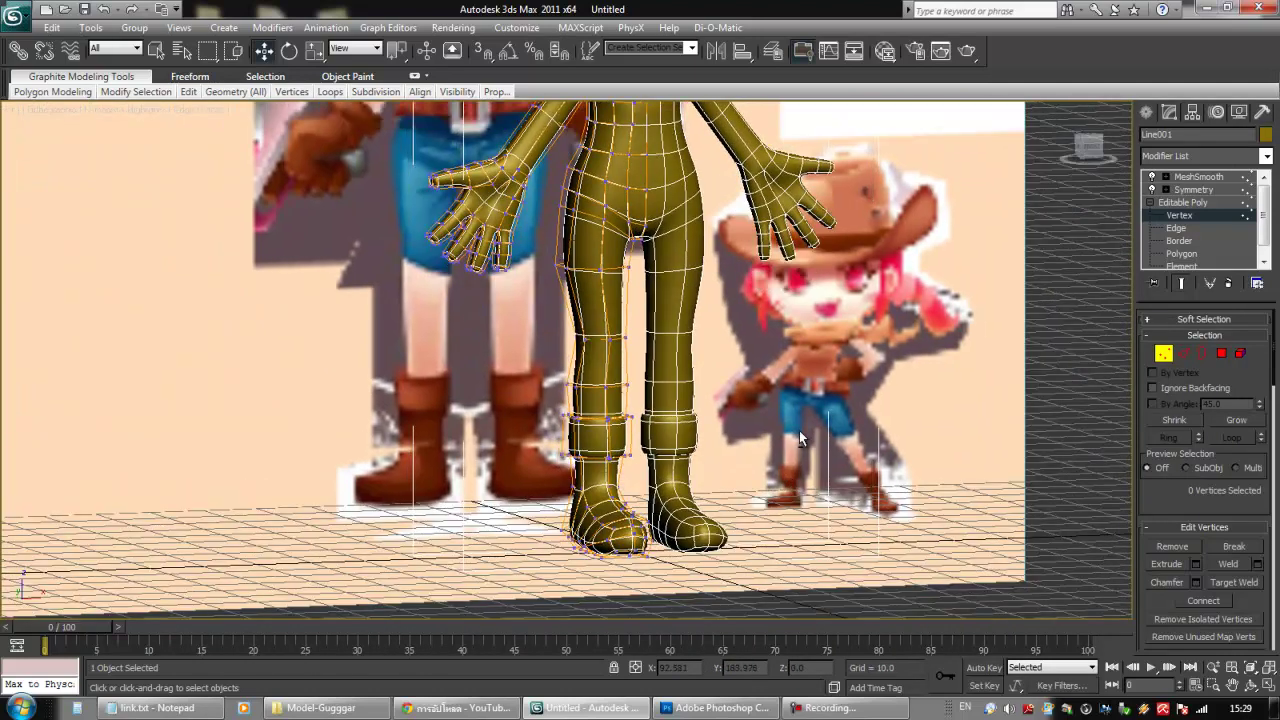
{"action": "middle_click_drag", "start_coordinate": [799, 430], "coordinate": [728, 433], "text": "alt"}
{"action": "key", "text": "f"}
{"action": "scroll", "coordinate": [535, 336], "scroll_direction": "up", "scroll_amount": 5}
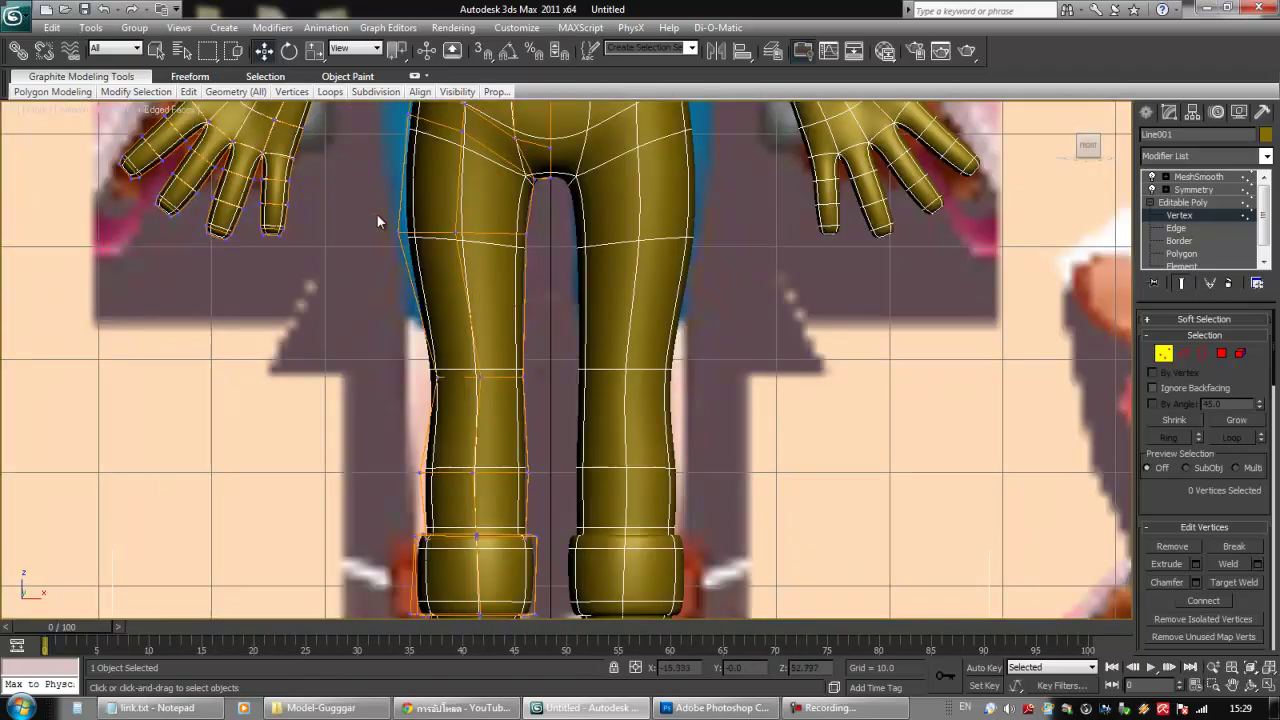
{"action": "left_click_drag", "start_coordinate": [410, 262], "coordinate": [443, 236]}
{"action": "left_click_drag", "start_coordinate": [478, 212], "coordinate": [496, 236]}
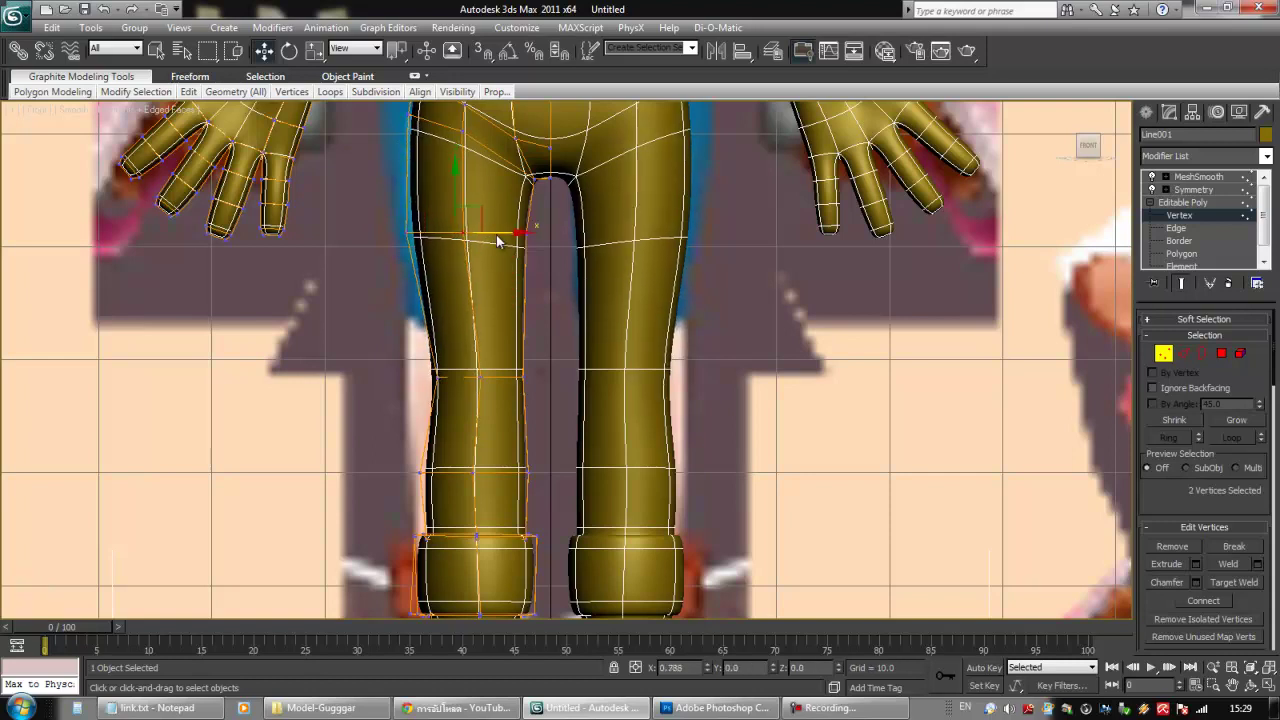
- Move the outer hip vertices about 0.4 units outward and 0.7 units down, and clear the selection
{"action": "scroll", "coordinate": [528, 323], "scroll_direction": "down", "scroll_amount": 3}
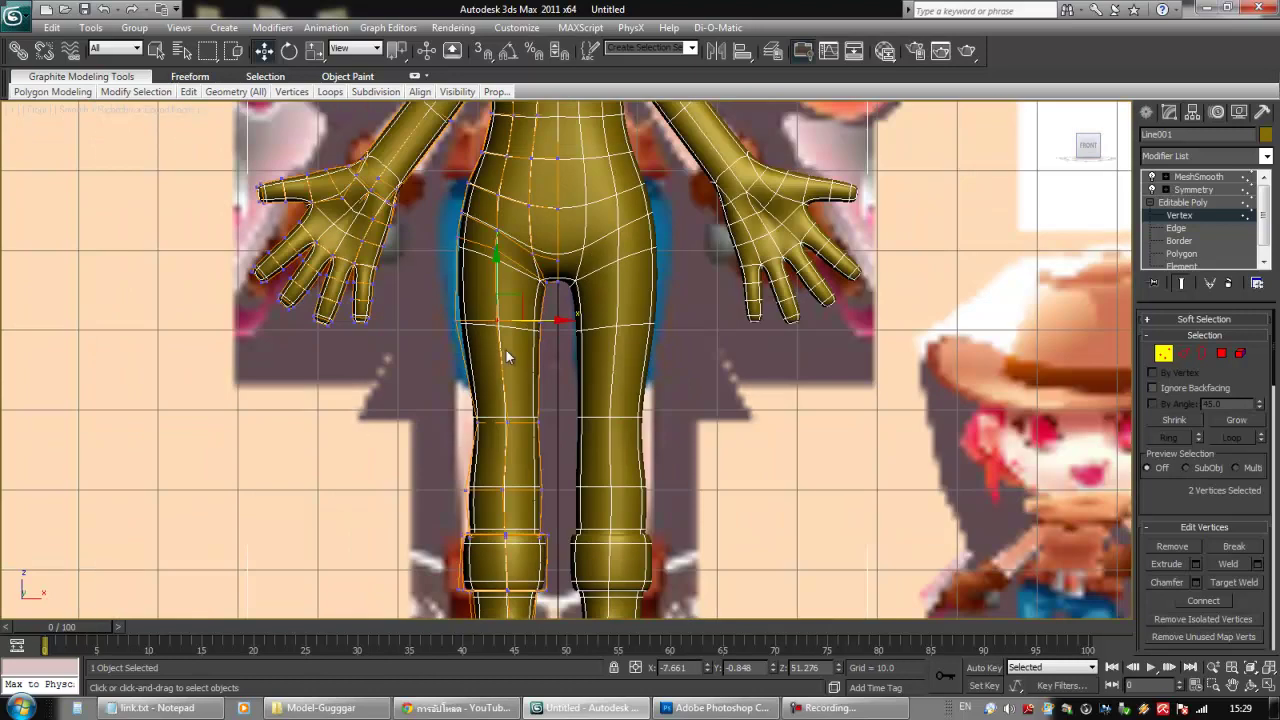
{"action": "left_click_drag", "start_coordinate": [465, 250], "coordinate": [482, 223]}
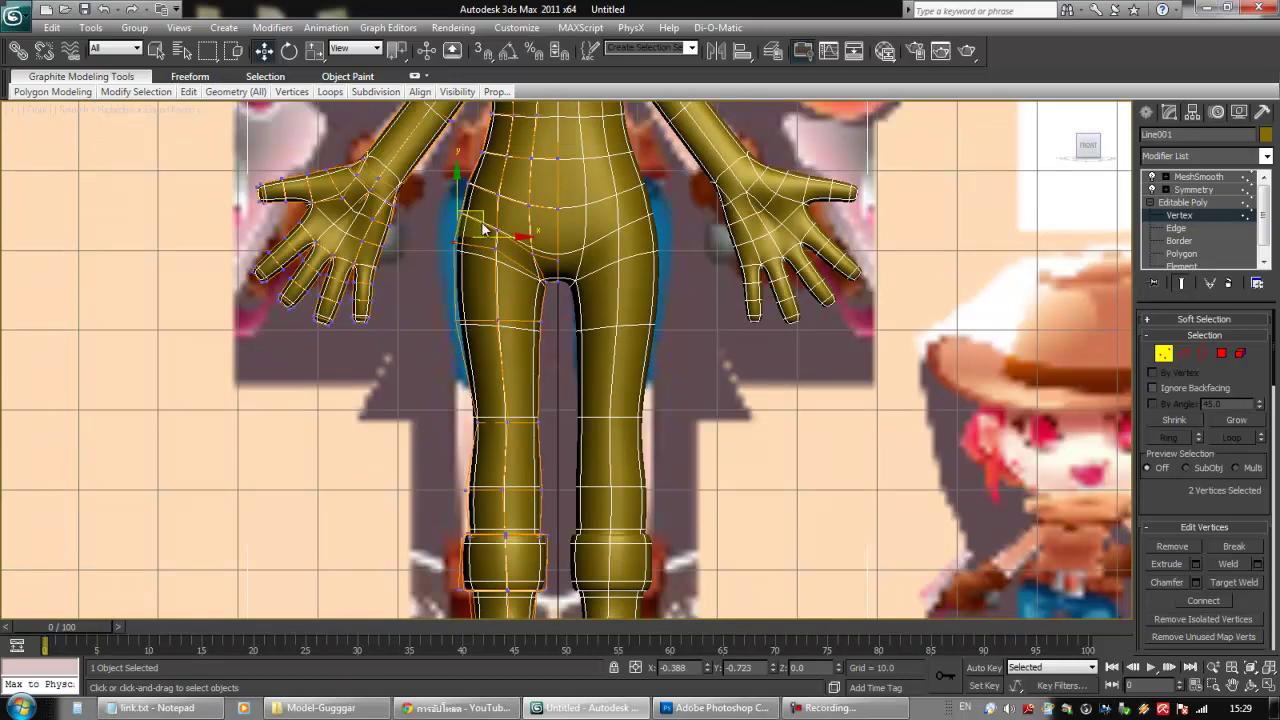
{"action": "left_click", "coordinate": [661, 404]}
- Select the six polygons under the front of the foot on the unsmoothed mesh and extrude them slightly
{"action": "scroll", "coordinate": [680, 366], "scroll_direction": "down", "scroll_amount": 4}
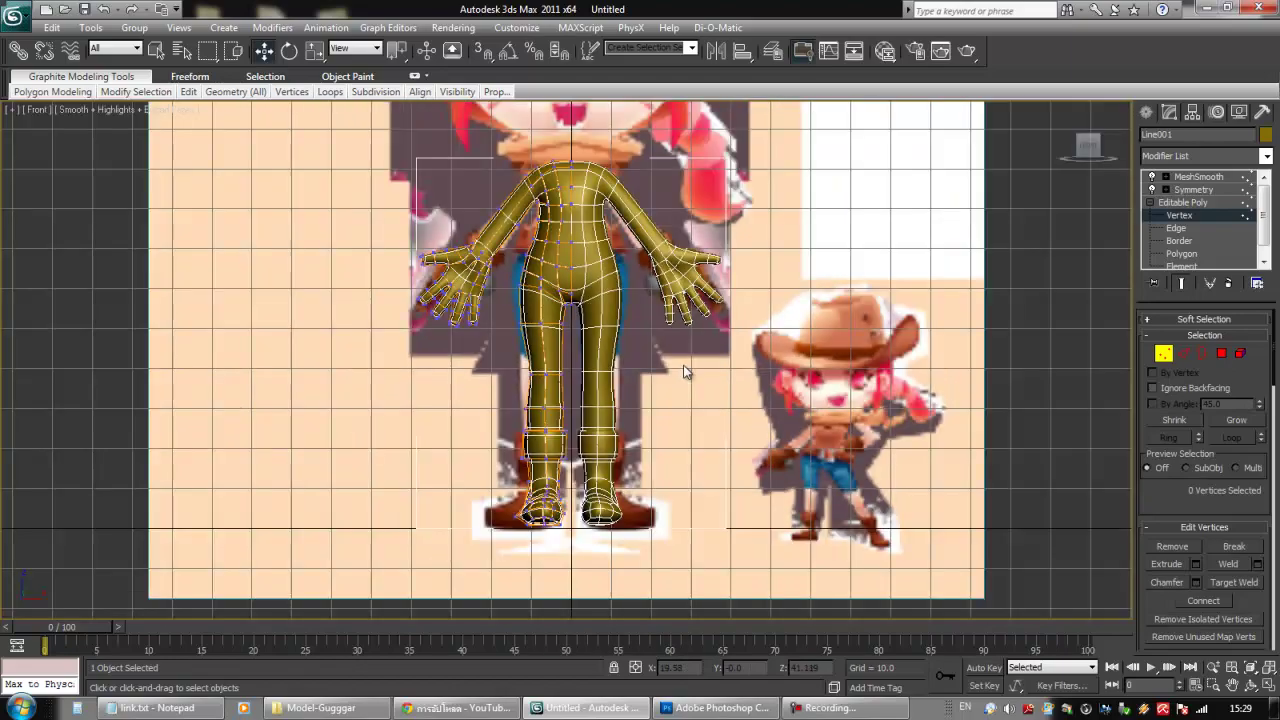
{"action": "middle_click_drag", "start_coordinate": [685, 372], "coordinate": [686, 387]}
{"action": "middle_click_drag", "start_coordinate": [634, 475], "coordinate": [762, 432], "text": "alt"}
{"action": "scroll", "coordinate": [660, 488], "scroll_direction": "up", "scroll_amount": 4}
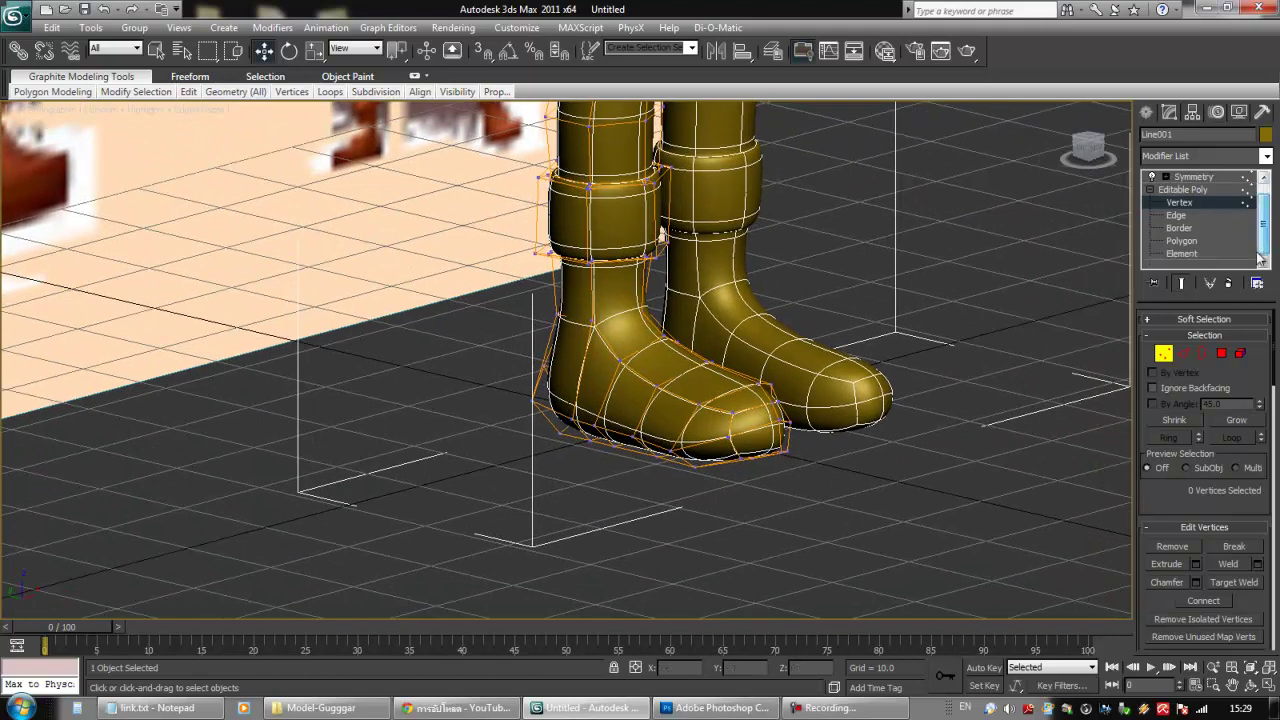
{"action": "left_click", "coordinate": [1180, 253]}
{"action": "middle_click_drag", "start_coordinate": [862, 334], "coordinate": [861, 271], "text": "alt"}
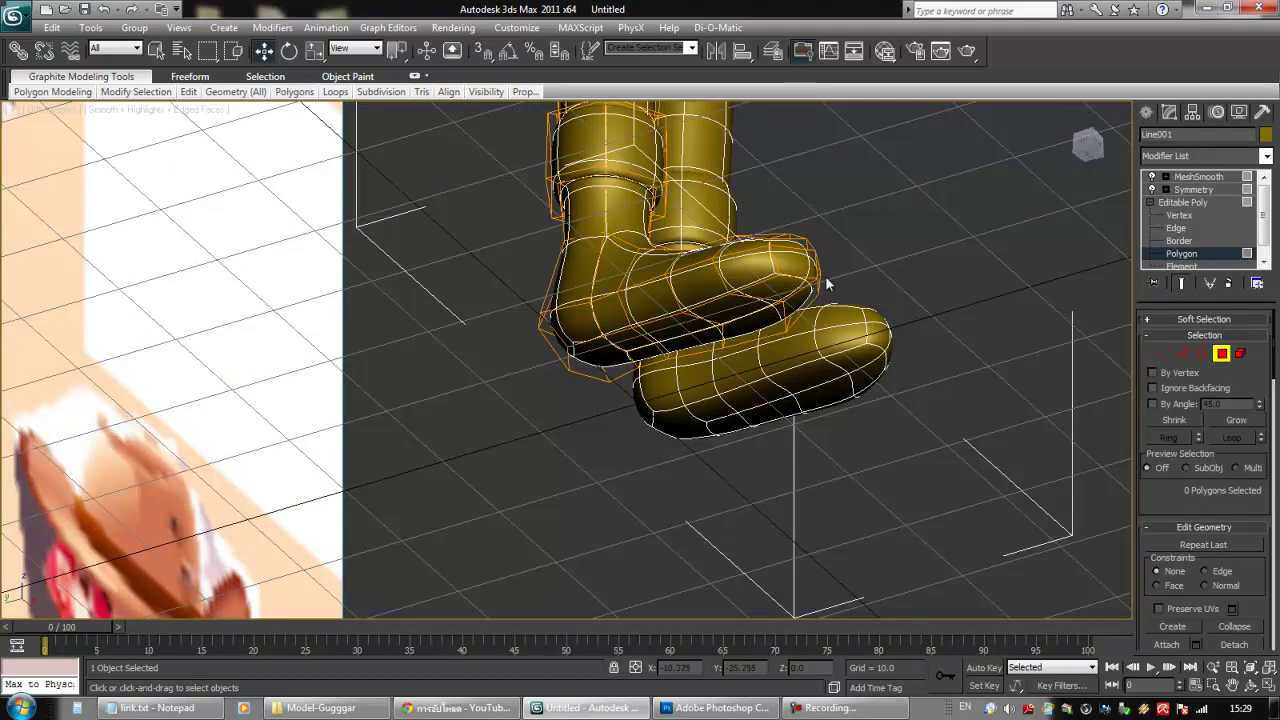
{"action": "left_click", "coordinate": [1182, 284]}
{"action": "left_click", "coordinate": [766, 287]}
{"action": "left_click", "coordinate": [794, 309], "text": "ctrl"}
{"action": "left_click", "coordinate": [756, 318], "text": "ctrl"}
{"action": "left_click", "coordinate": [729, 309], "text": "ctrl"}
{"action": "left_click", "coordinate": [683, 322], "text": "ctrl"}
{"action": "left_click", "coordinate": [679, 343], "text": "ctrl"}
{"action": "middle_click_drag", "start_coordinate": [676, 319], "coordinate": [705, 327], "text": "alt"}
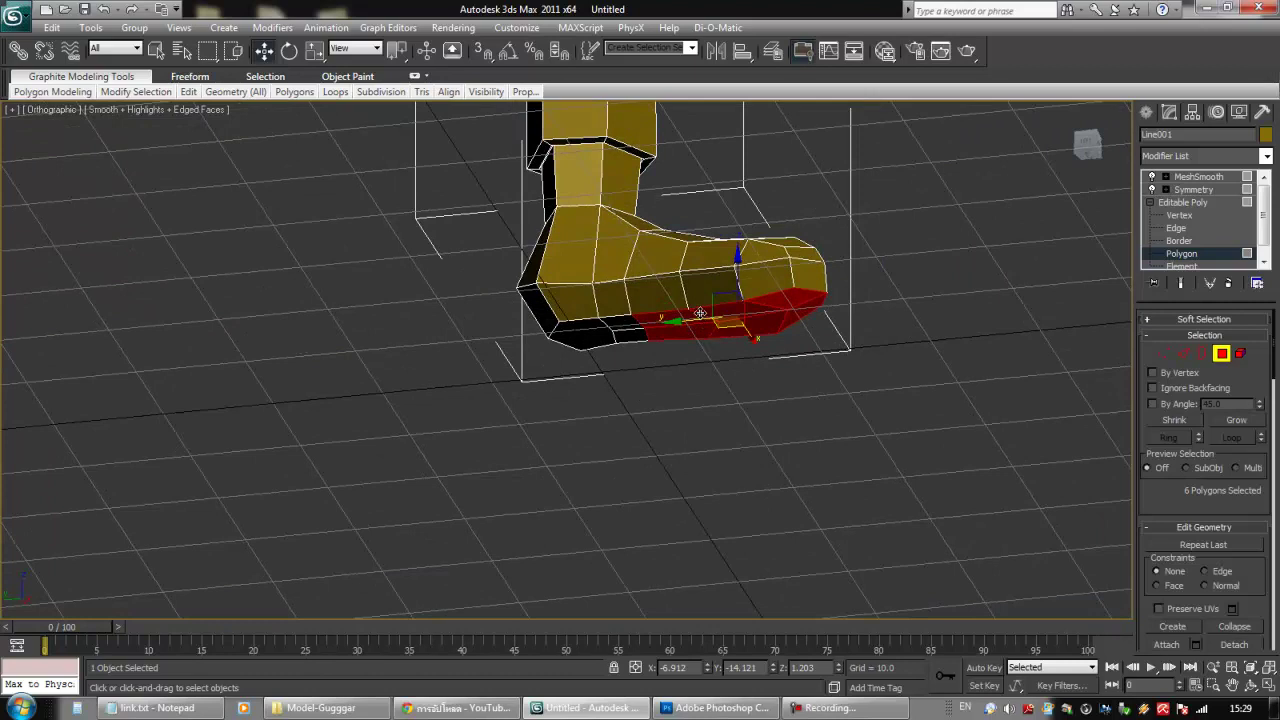
{"action": "right_click", "coordinate": [700, 313]}
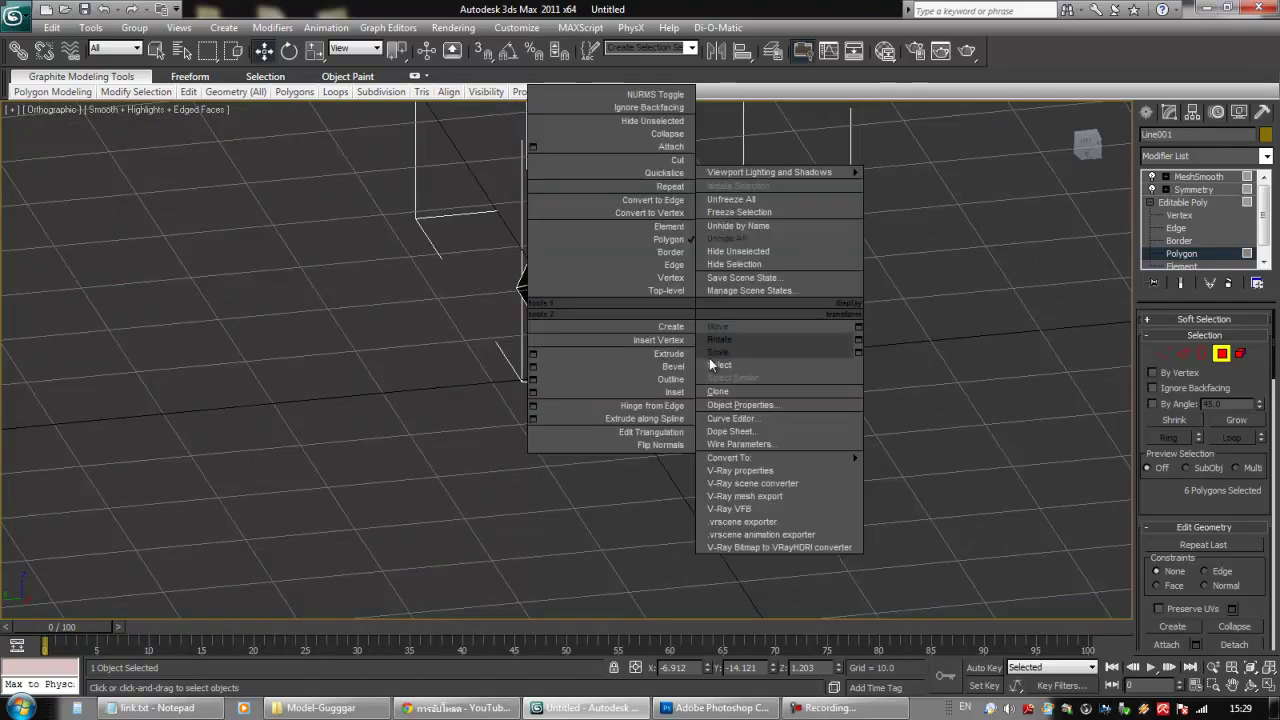
{"action": "left_click", "coordinate": [705, 345]}
- Move the extruded front sole polygons about 0.6 units down in the side view to thicken the sole
{"action": "key", "text": "w"}
{"action": "key", "text": "l"}
{"action": "scroll", "coordinate": [690, 300], "scroll_direction": "up", "scroll_amount": 8}
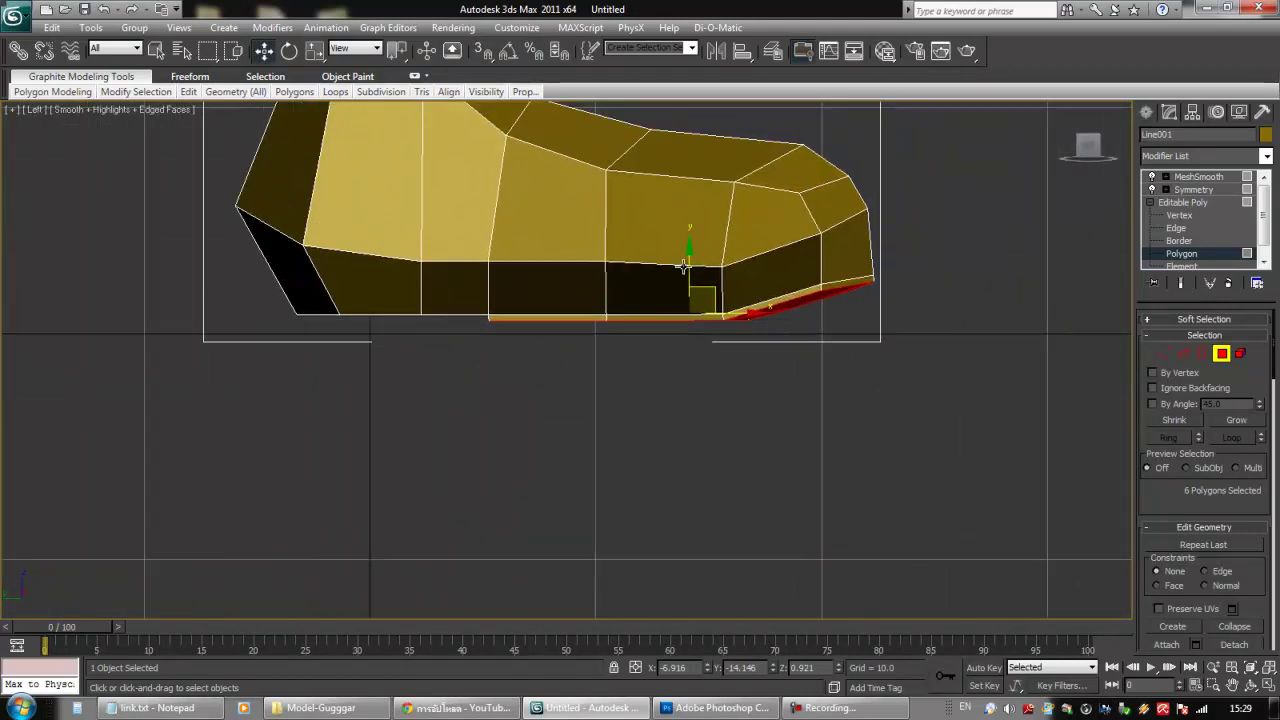
{"action": "left_click_drag", "start_coordinate": [684, 268], "coordinate": [686, 283]}
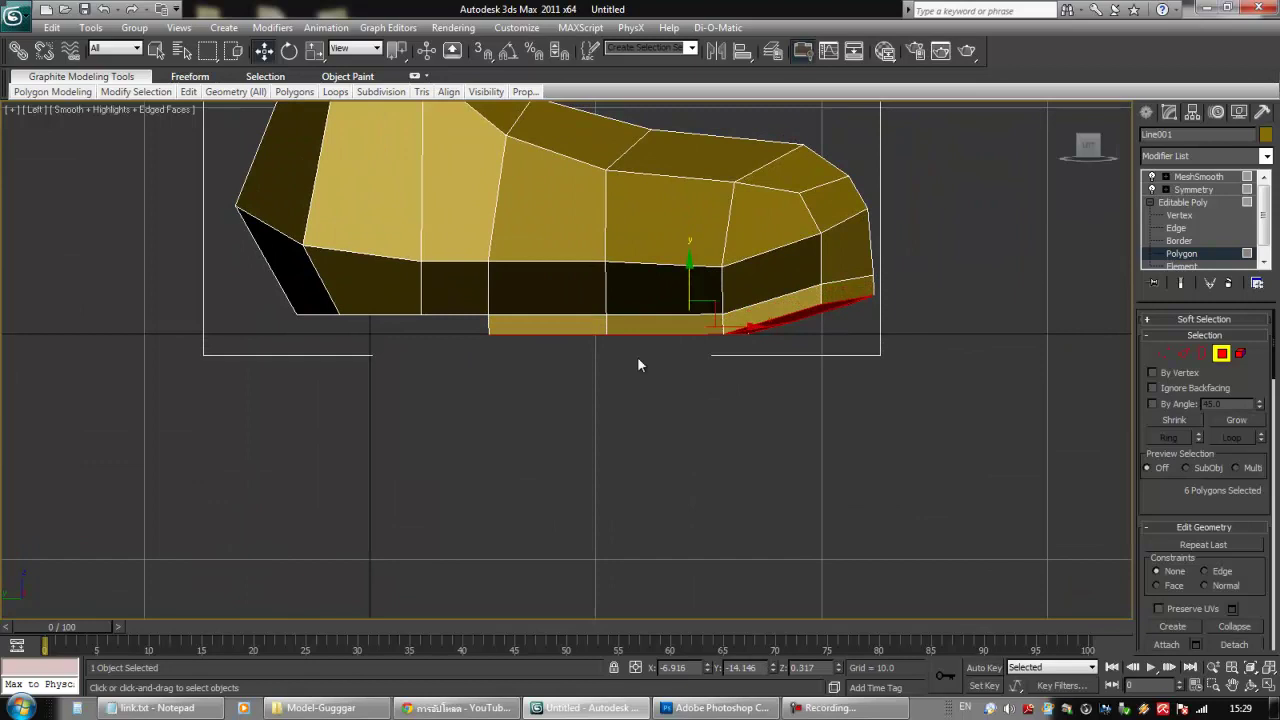
- Select the polygon under the heel and extrude it slightly downward
{"action": "middle_click_drag", "start_coordinate": [571, 391], "coordinate": [516, 349], "text": "alt"}
{"action": "left_click", "coordinate": [341, 331]}
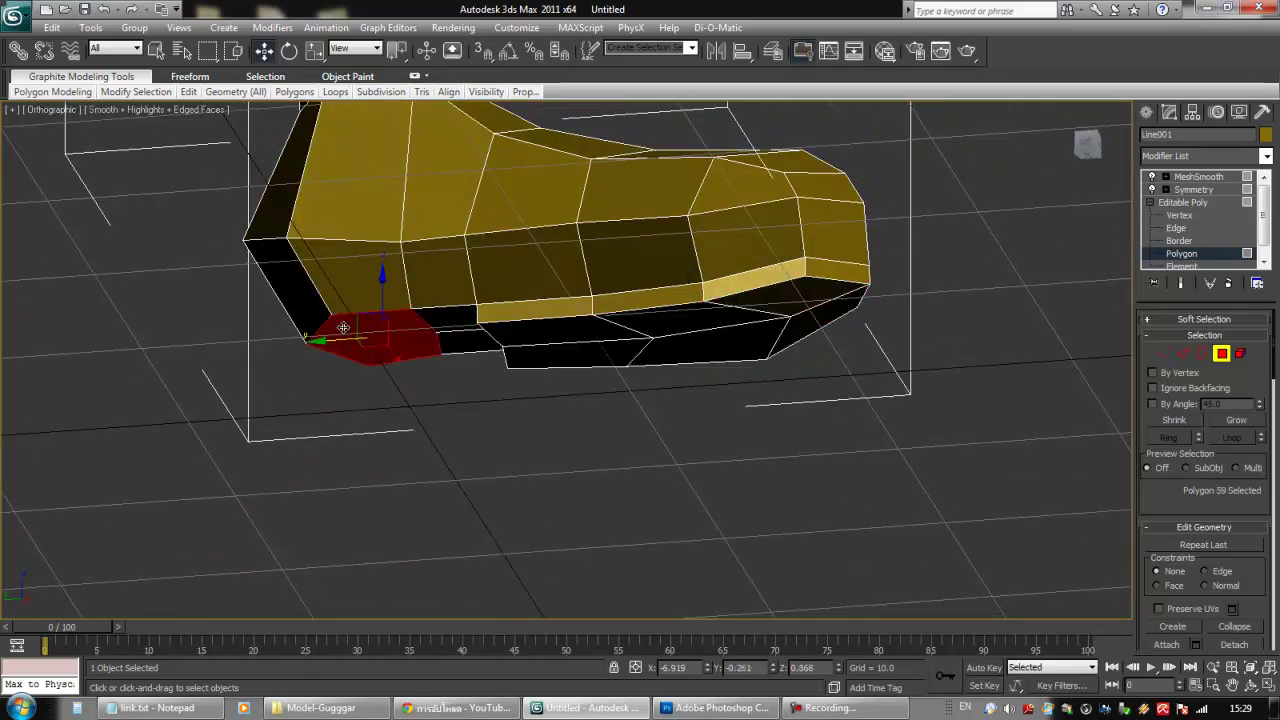
{"action": "right_click", "coordinate": [342, 330]}
{"action": "left_click", "coordinate": [318, 370]}
{"action": "left_click_drag", "start_coordinate": [362, 332], "coordinate": [362, 323]}
- Move the extruded heel polygon down in the side view until it is level with the front sole
{"action": "key", "text": "w"}
{"action": "key", "text": "l"}
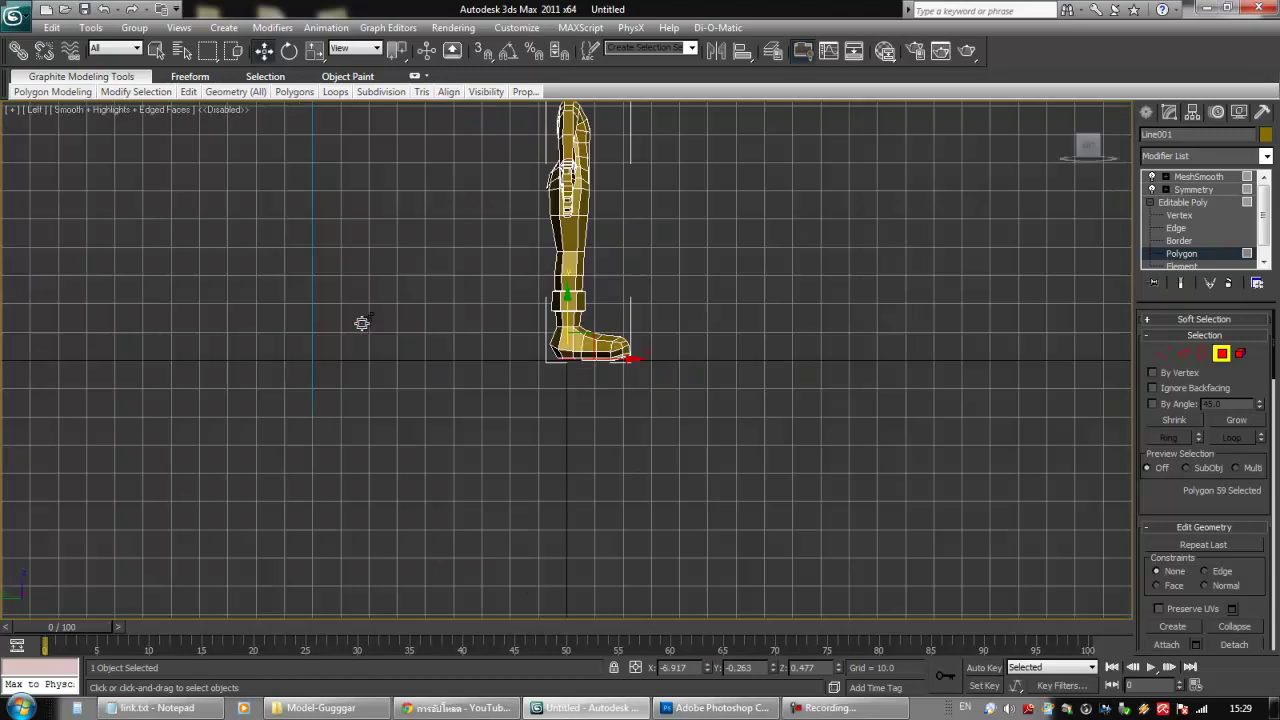
{"action": "scroll", "coordinate": [557, 277], "scroll_direction": "up", "scroll_amount": 5}
{"action": "scroll", "coordinate": [634, 446], "scroll_direction": "up", "scroll_amount": 5}
{"action": "middle_click_drag", "start_coordinate": [439, 281], "coordinate": [512, 447]}
{"action": "left_click_drag", "start_coordinate": [489, 348], "coordinate": [489, 371]}
- Select the rear vertices of the heel block and move them backward in the side view
{"action": "scroll", "coordinate": [489, 371], "scroll_direction": "down", "scroll_amount": 4}
{"action": "left_click", "coordinate": [1163, 353]}
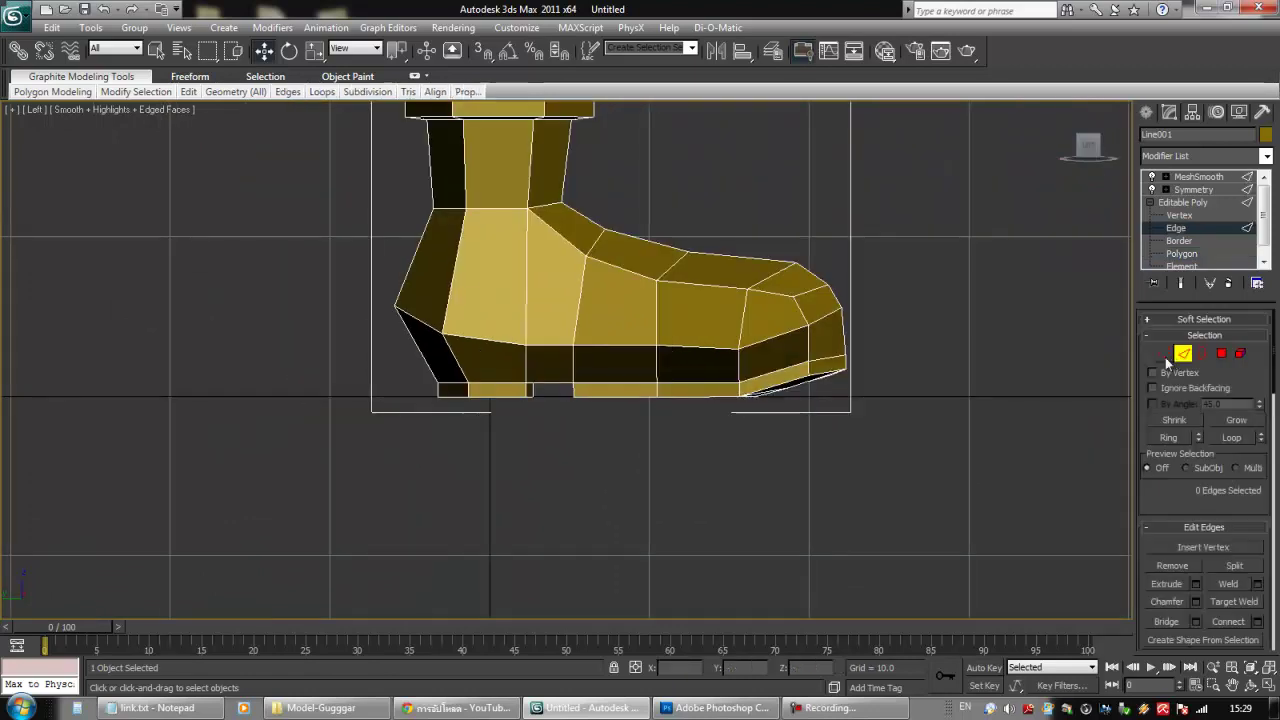
{"action": "left_click_drag", "start_coordinate": [410, 370], "coordinate": [496, 389]}
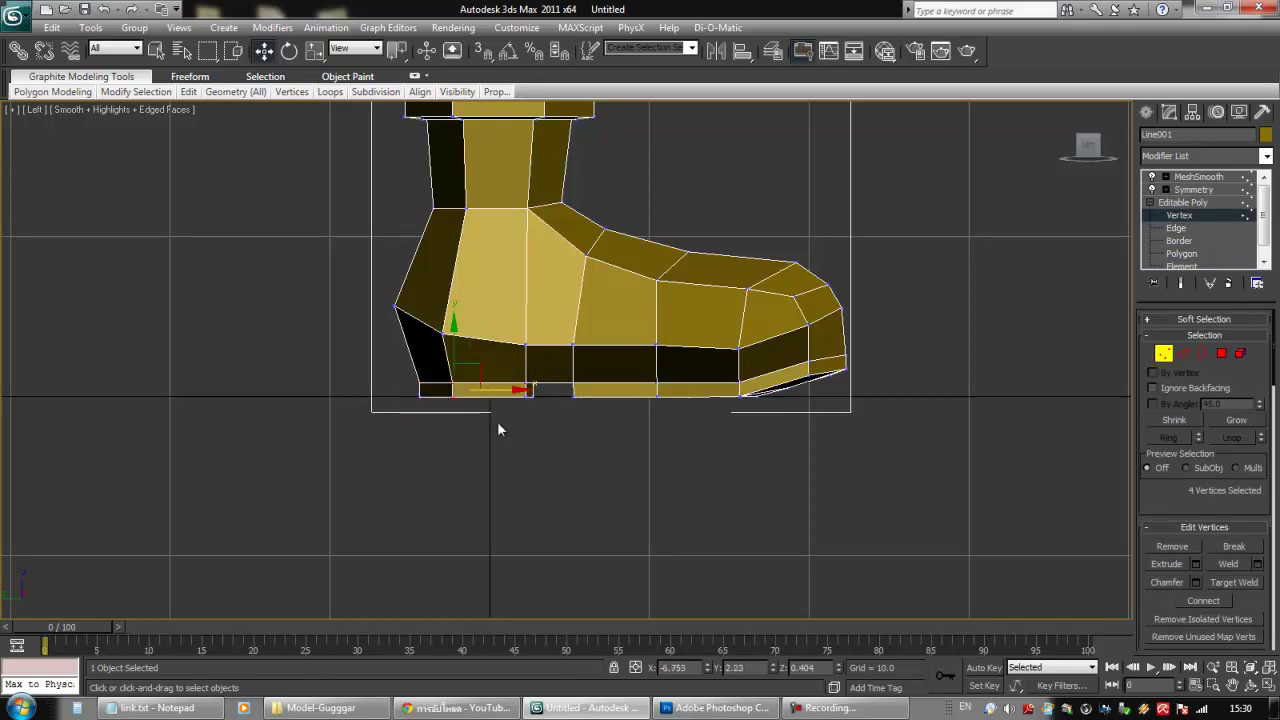
- Refine the back of the heel and the ankle by nudging their vertices in the side view
{"action": "middle_click_drag", "start_coordinate": [502, 442], "coordinate": [502, 482]}
{"action": "left_click_drag", "start_coordinate": [401, 367], "coordinate": [491, 493]}
{"action": "left_click_drag", "start_coordinate": [479, 409], "coordinate": [446, 318]}
{"action": "left_click_drag", "start_coordinate": [460, 259], "coordinate": [541, 267]}
{"action": "left_click_drag", "start_coordinate": [553, 250], "coordinate": [562, 251]}
{"action": "left_click", "coordinate": [668, 308]}
- Display the smoothed result and examine the new soles and heels of both boots from below
{"action": "scroll", "coordinate": [668, 309], "scroll_direction": "down", "scroll_amount": 3}
{"action": "middle_click_drag", "start_coordinate": [661, 353], "coordinate": [594, 422]}
{"action": "left_click", "coordinate": [1181, 283]}
{"action": "middle_click_drag", "start_coordinate": [756, 362], "coordinate": [770, 395], "text": "alt"}
{"action": "scroll", "coordinate": [768, 401], "scroll_direction": "up", "scroll_amount": 5}
{"action": "middle_click_drag", "start_coordinate": [788, 465], "coordinate": [829, 435]}
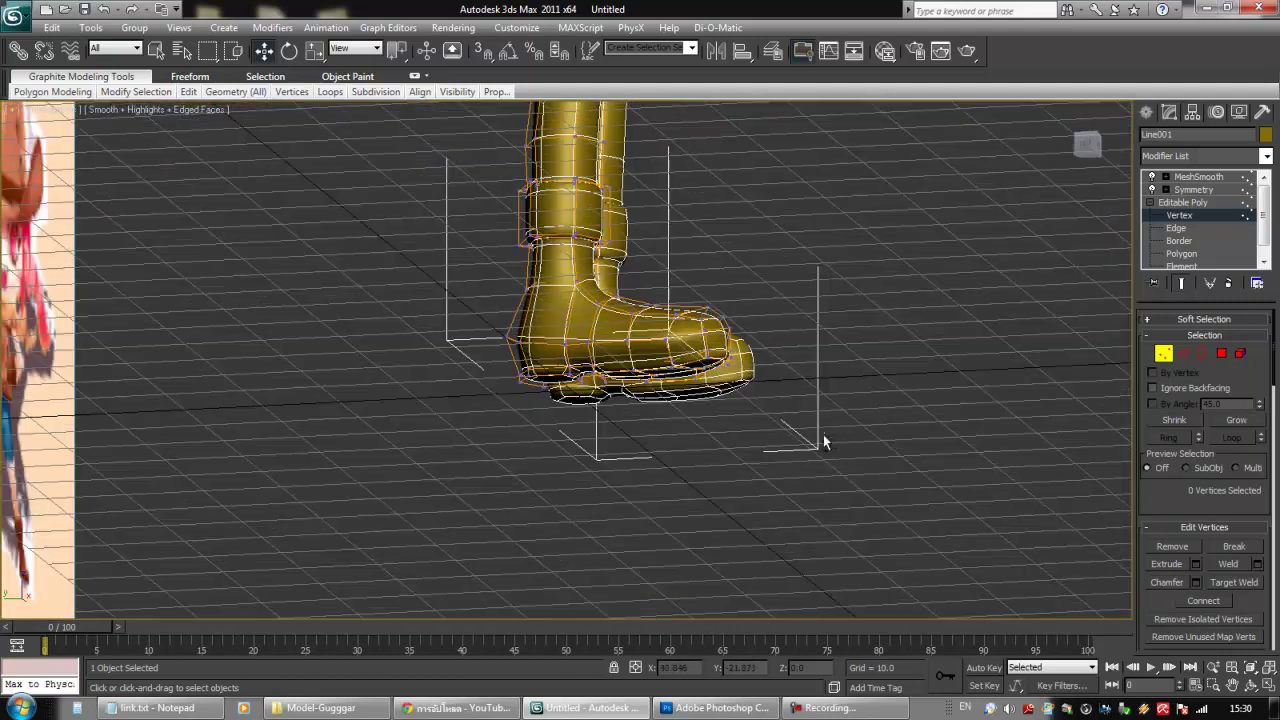
{"action": "scroll", "coordinate": [829, 432], "scroll_direction": "up", "scroll_amount": 6}
{"action": "middle_click_drag", "start_coordinate": [530, 410], "coordinate": [659, 236], "text": "alt"}
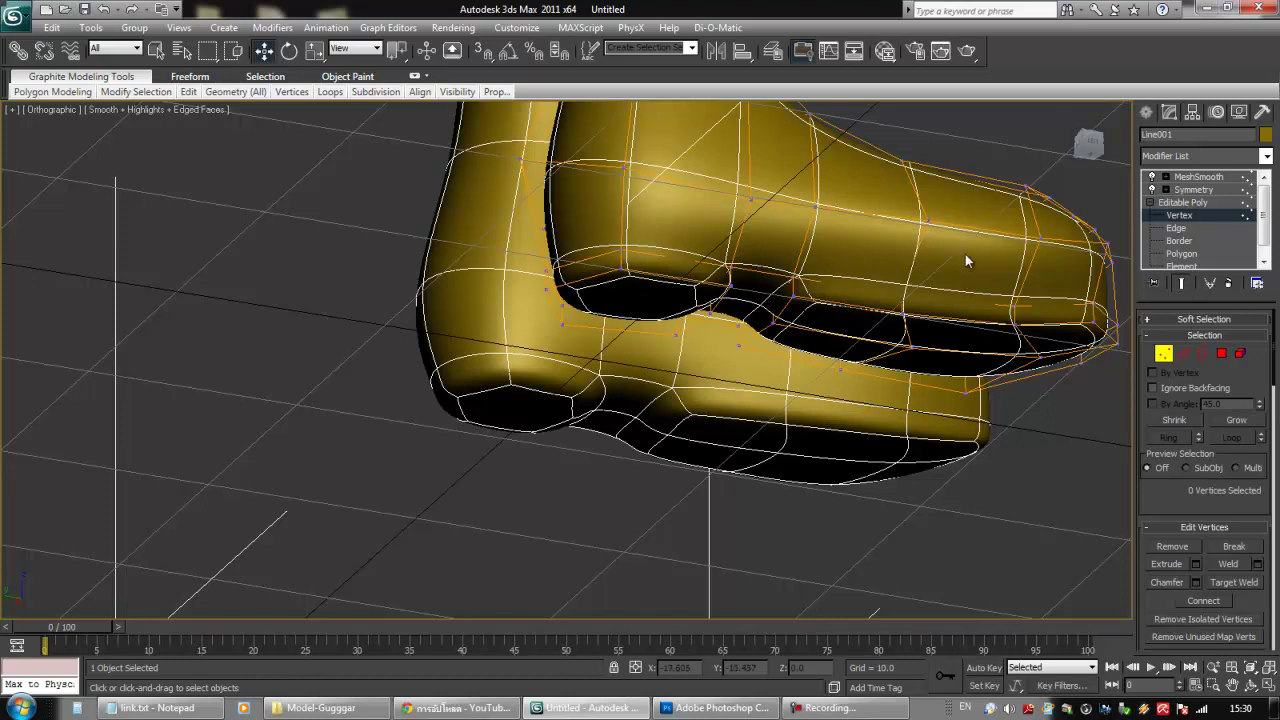
{"action": "middle_click_drag", "start_coordinate": [962, 277], "coordinate": [910, 362]}
{"action": "left_click", "coordinate": [1150, 203]}
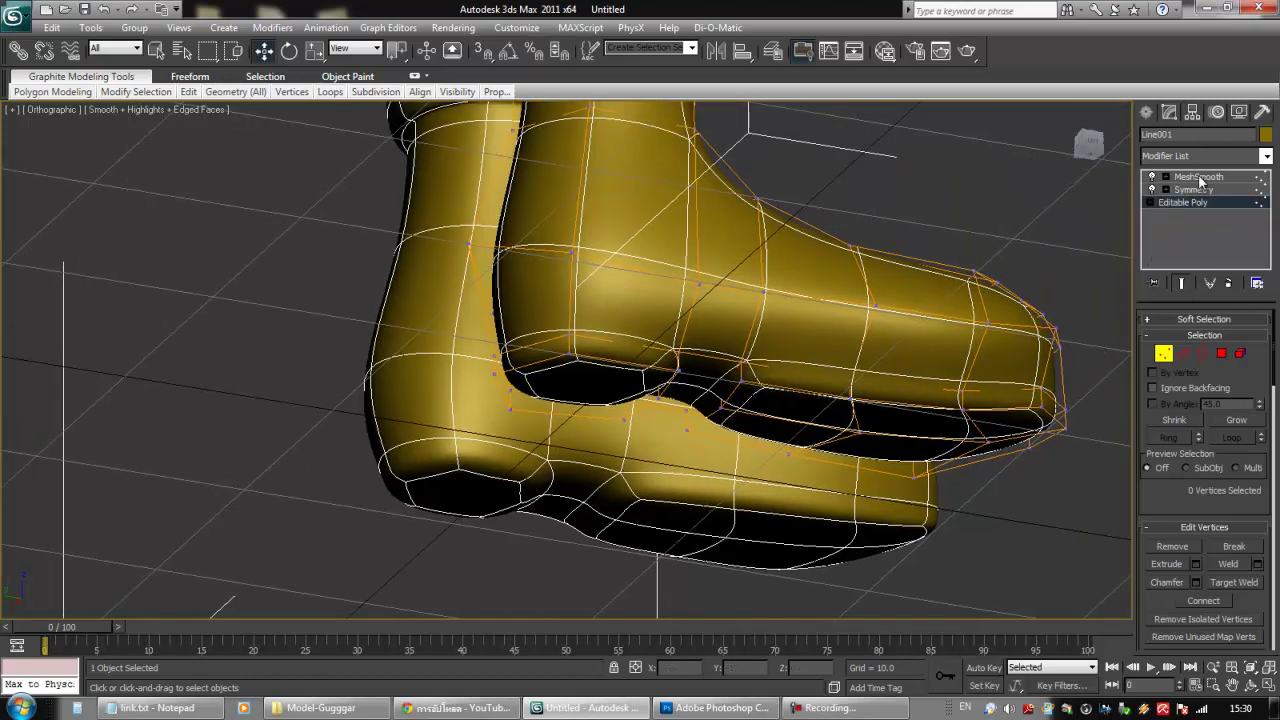
{"action": "left_click", "coordinate": [1200, 178]}
{"action": "left_click", "coordinate": [1186, 202]}
{"action": "left_click", "coordinate": [1195, 202]}
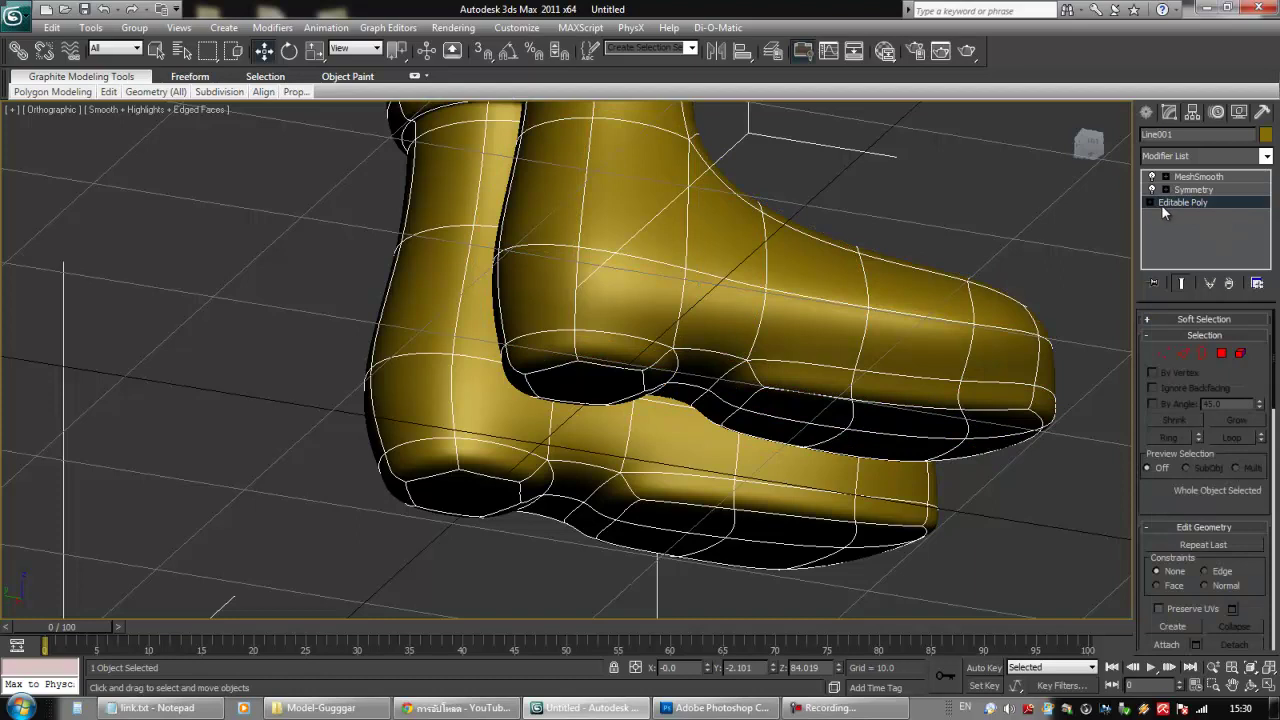
{"action": "left_click", "coordinate": [1151, 203]}
{"action": "left_click", "coordinate": [1198, 216]}
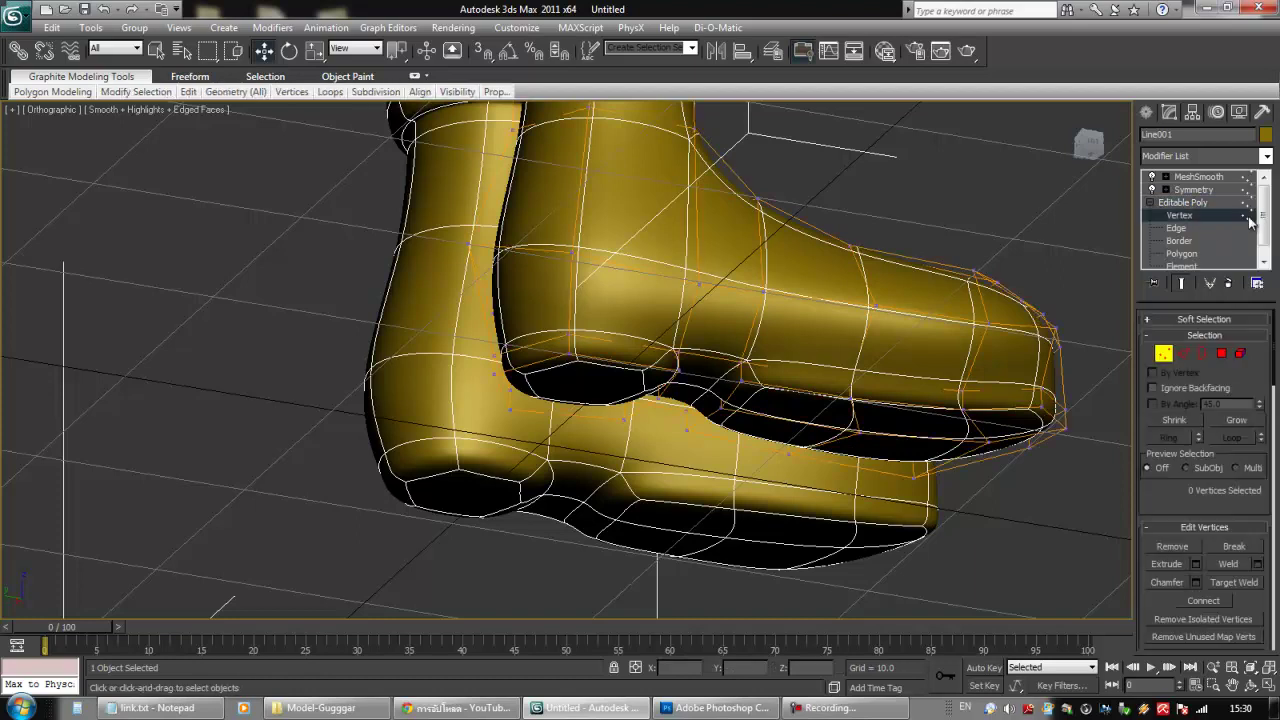
{"action": "left_click", "coordinate": [1184, 203]}
{"action": "left_click", "coordinate": [1174, 216]}
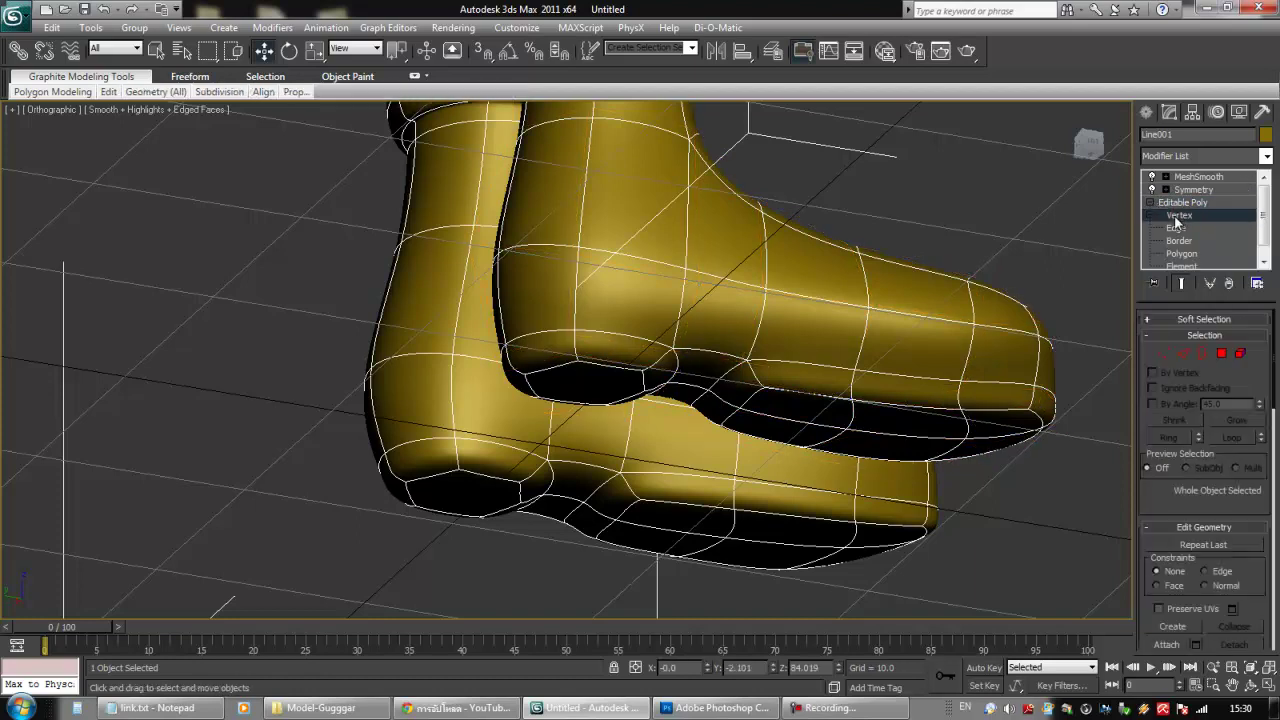
{"action": "left_click", "coordinate": [1151, 204]}
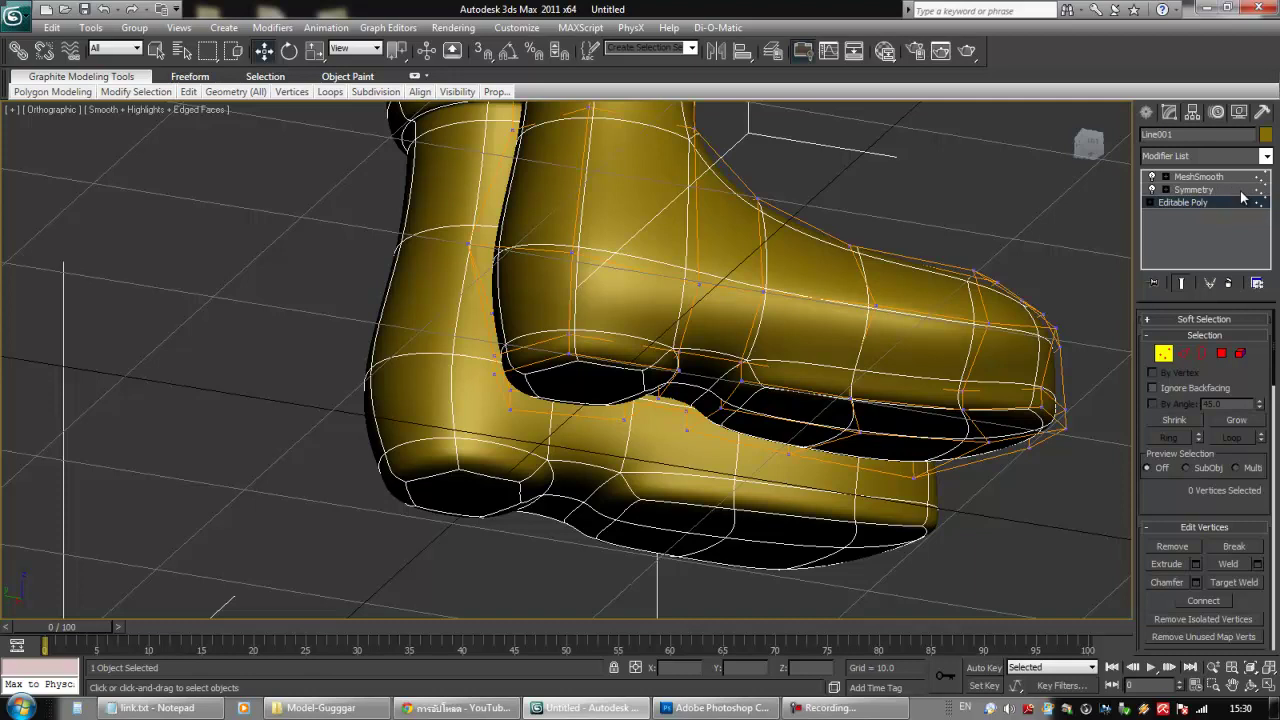
{"action": "left_click", "coordinate": [1185, 203]}
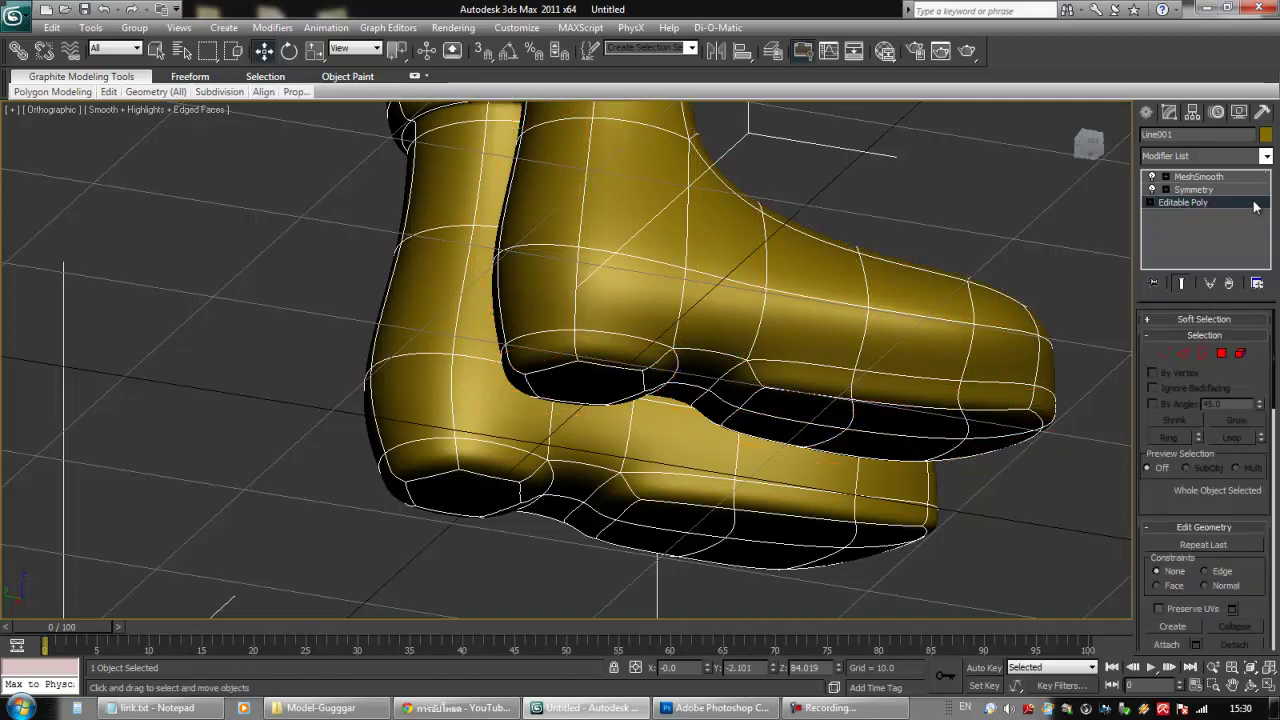
- Select the edges around the rim of the heel's sole at the MeshSmooth edge level
{"action": "left_click", "coordinate": [1205, 176]}
{"action": "middle_click_drag", "start_coordinate": [850, 291], "coordinate": [847, 304], "text": "alt"}
{"action": "middle_click_drag", "start_coordinate": [936, 371], "coordinate": [902, 267]}
{"action": "left_click", "coordinate": [1165, 177]}
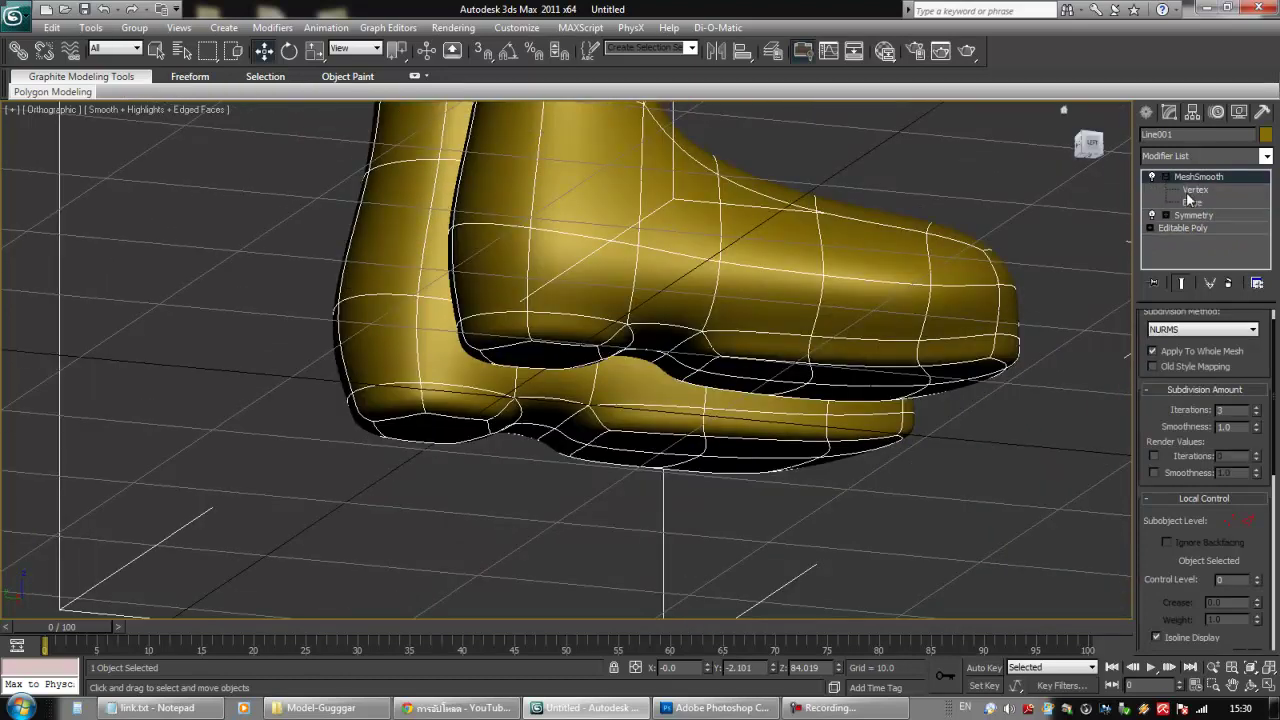
{"action": "left_click", "coordinate": [1192, 202]}
{"action": "left_click", "coordinate": [545, 338]}
{"action": "left_click", "coordinate": [478, 372], "text": "ctrl"}
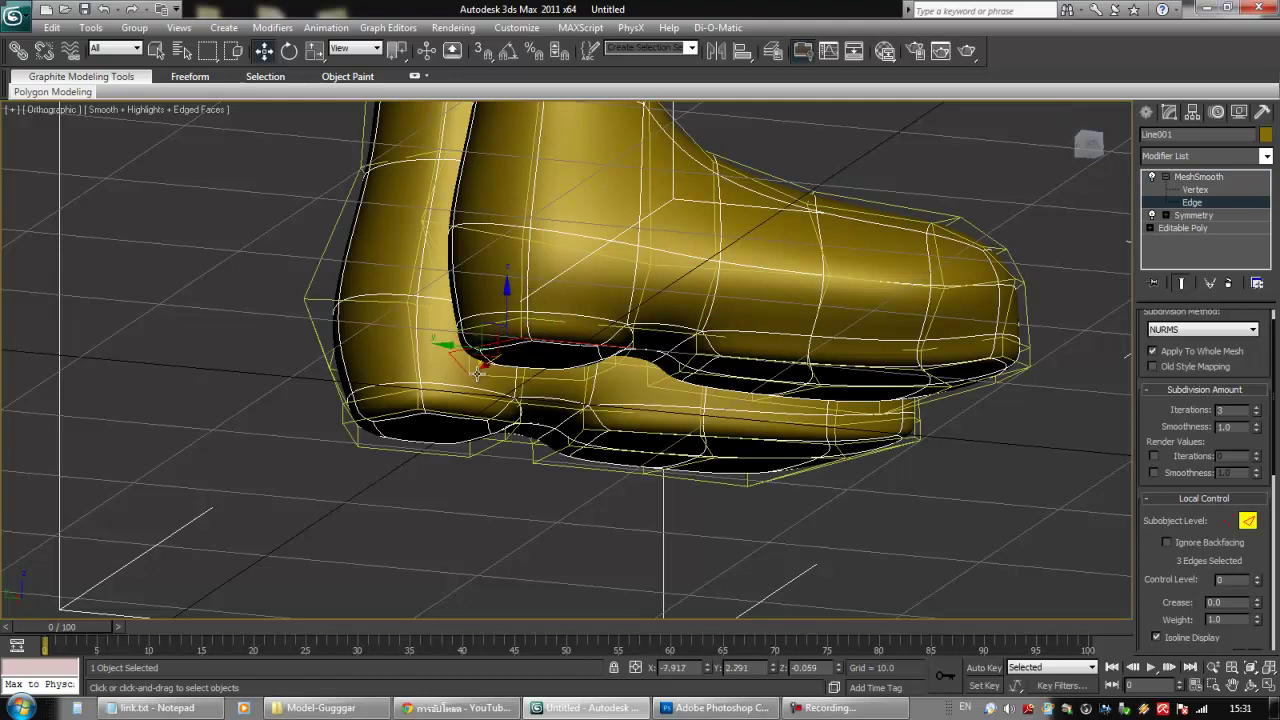
{"action": "left_click", "coordinate": [597, 377], "text": "ctrl"}
{"action": "left_click", "coordinate": [618, 360], "text": "ctrl"}
- Add the edges along the instep notch, the outer rim and the toe of the front sole to the selection
{"action": "middle_click_drag", "start_coordinate": [618, 360], "coordinate": [642, 322], "text": "alt"}
{"action": "left_click", "coordinate": [688, 357], "text": "ctrl"}
{"action": "left_click", "coordinate": [688, 357], "text": "alt"}
{"action": "left_click", "coordinate": [688, 357], "text": "ctrl"}
{"action": "left_click", "coordinate": [732, 331], "text": "ctrl"}
{"action": "left_click", "coordinate": [839, 339], "text": "ctrl"}
{"action": "left_click", "coordinate": [904, 346], "text": "ctrl"}
{"action": "left_click", "coordinate": [904, 344], "text": "ctrl"}
{"action": "left_click", "coordinate": [1018, 368], "text": "ctrl"}
{"action": "left_click", "coordinate": [1028, 376], "text": "ctrl"}
{"action": "left_click", "coordinate": [1030, 425], "text": "ctrl"}
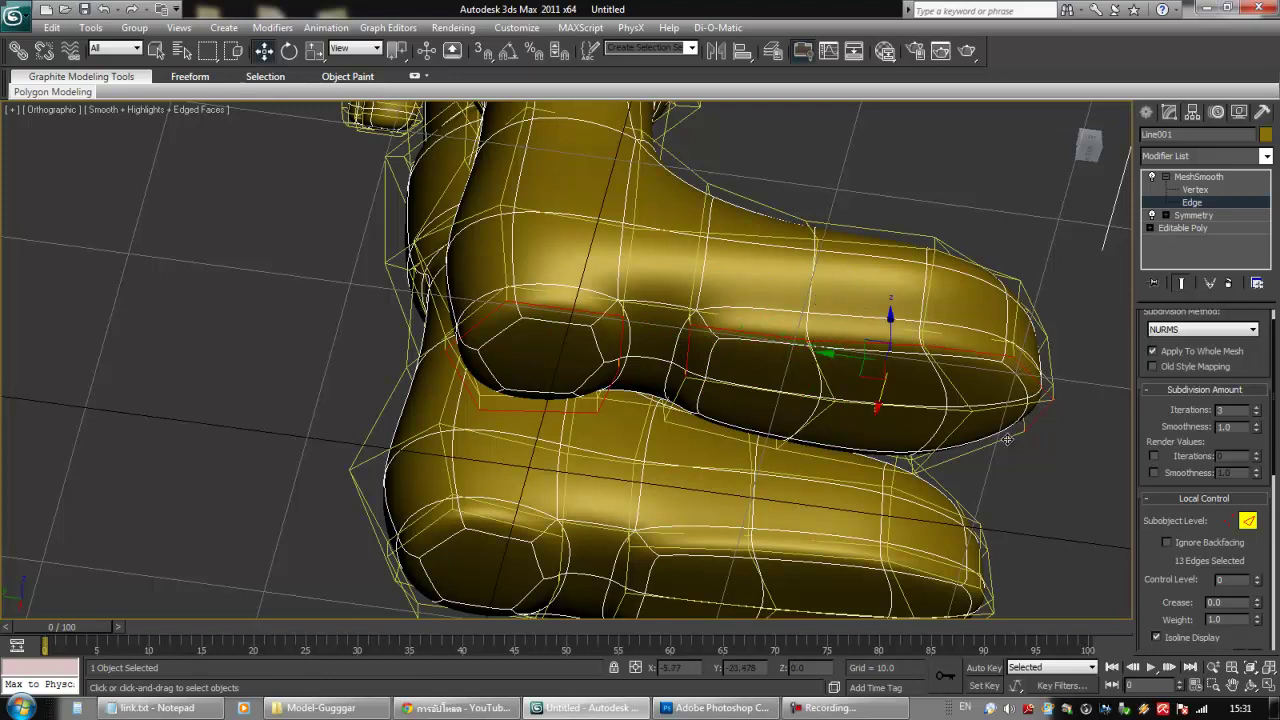
- Add the remaining rim edges of the front sole to the selection and set the crease of all selected sole edges to 1.0
{"action": "middle_click_drag", "start_coordinate": [1007, 440], "coordinate": [833, 470], "text": "alt"}
{"action": "left_click", "coordinate": [844, 502], "text": "ctrl"}
{"action": "left_click", "coordinate": [684, 424], "text": "ctrl"}
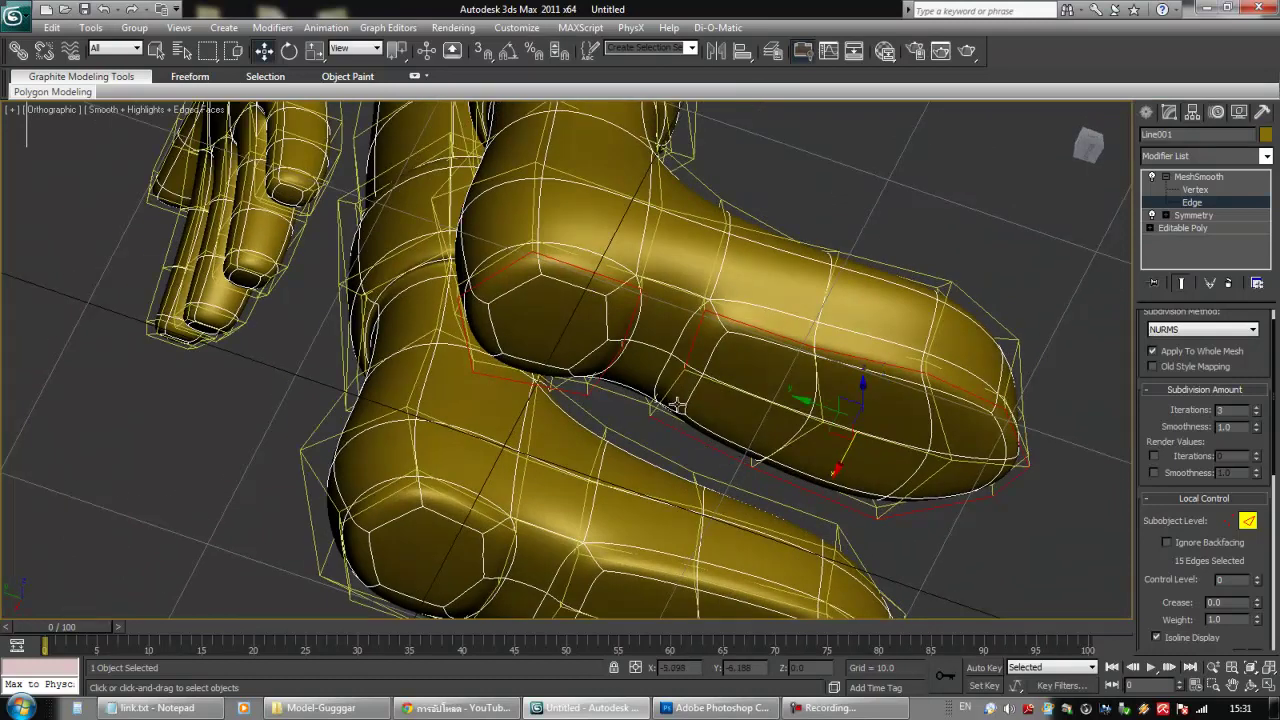
{"action": "middle_click_drag", "start_coordinate": [668, 386], "coordinate": [814, 420], "text": "alt"}
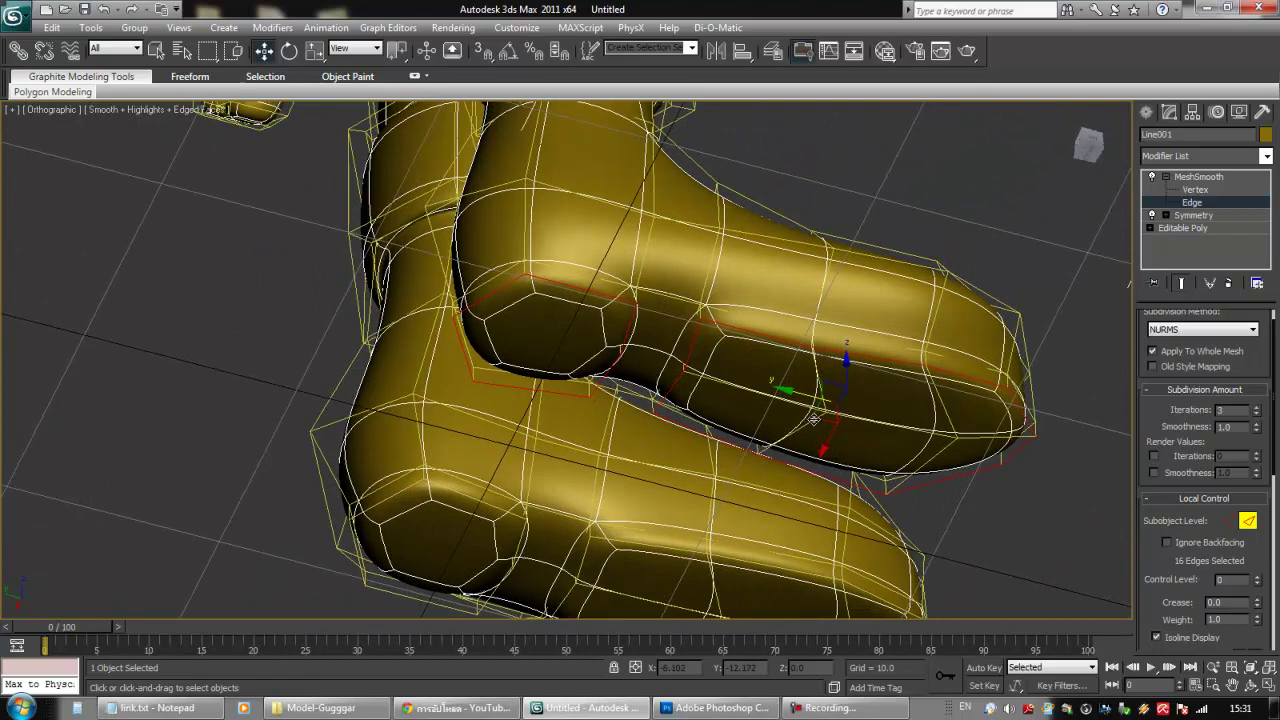
{"action": "left_click_drag", "start_coordinate": [1164, 600], "coordinate": [1150, 419]}
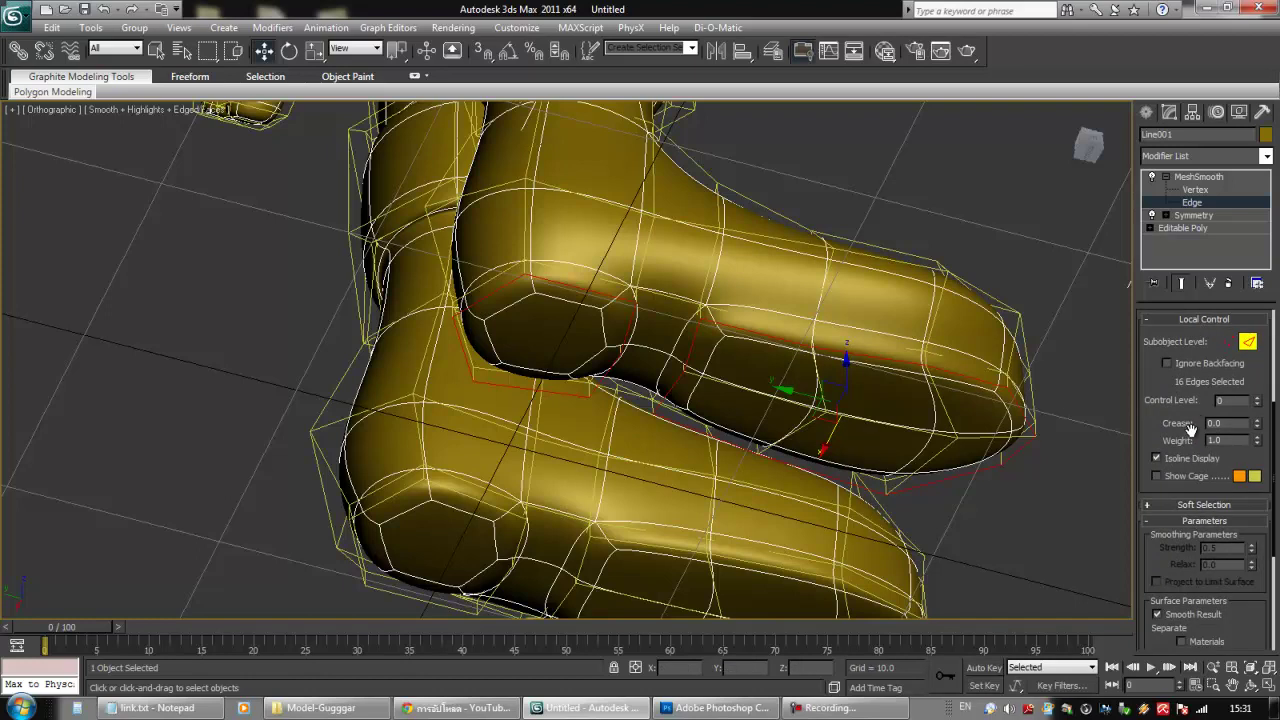
{"action": "left_click_drag", "start_coordinate": [1258, 426], "coordinate": [1251, 380]}
- Select the four edges around the heel's upper border at the outer side and back, and set their crease to 1.0
{"action": "middle_click_drag", "start_coordinate": [840, 410], "coordinate": [785, 395], "text": "alt"}
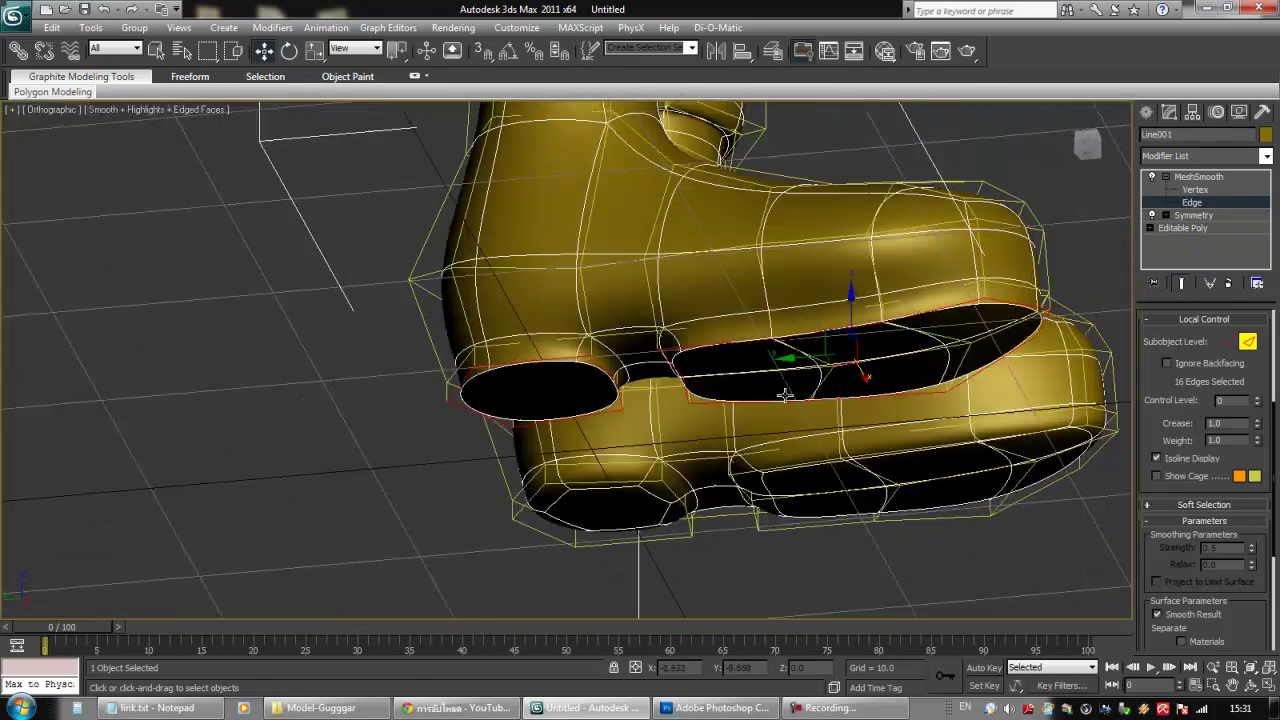
{"action": "left_click", "coordinate": [573, 340]}
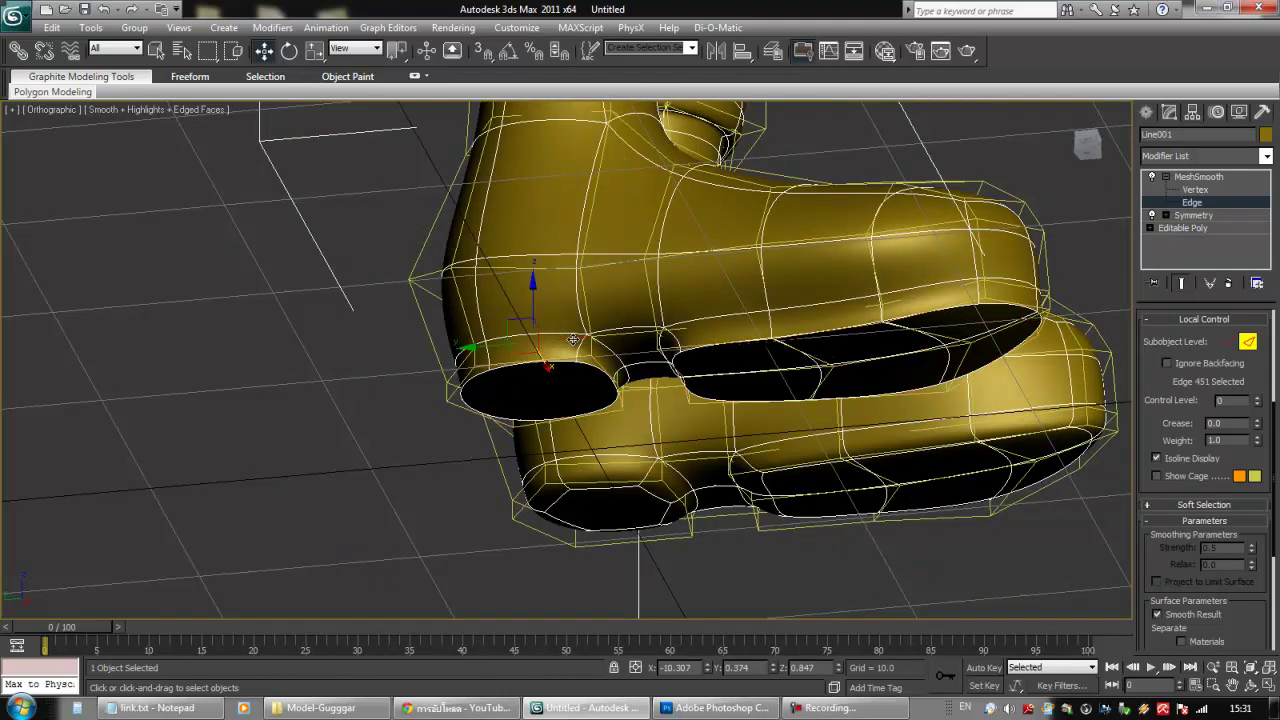
{"action": "middle_click_drag", "start_coordinate": [573, 340], "coordinate": [528, 348], "text": "alt"}
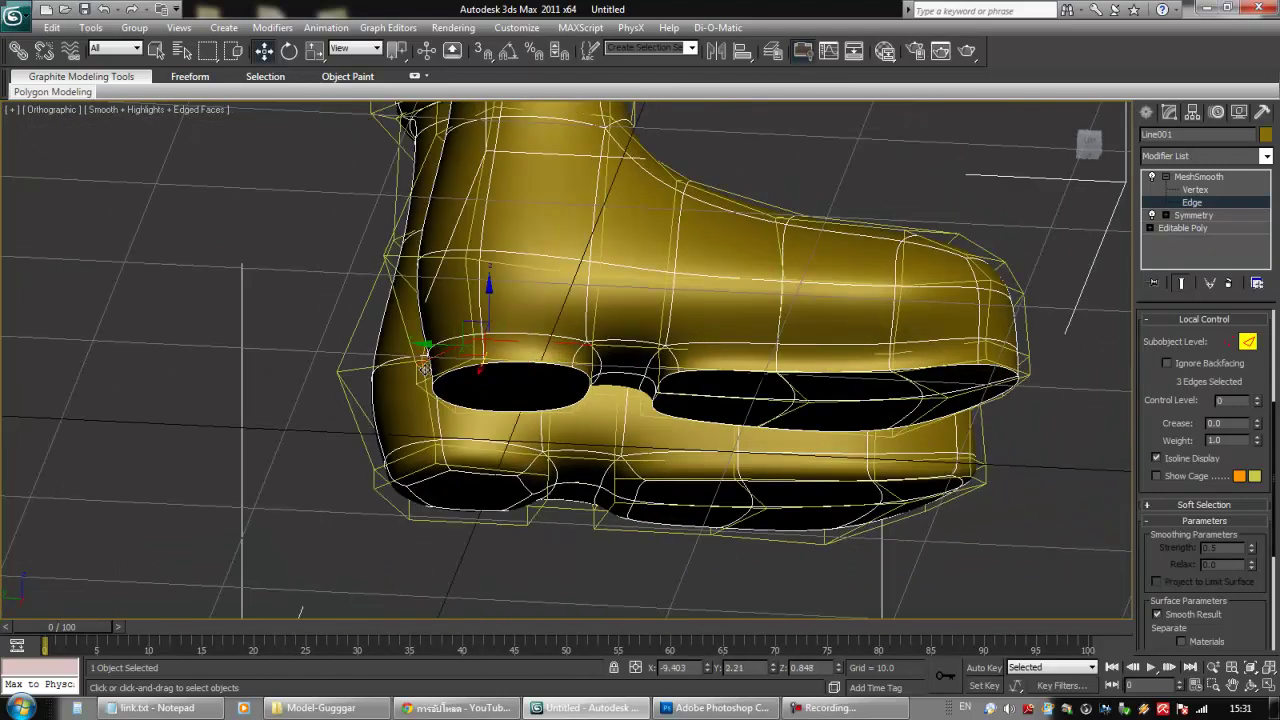
{"action": "middle_click_drag", "start_coordinate": [475, 396], "coordinate": [623, 384], "text": "alt"}
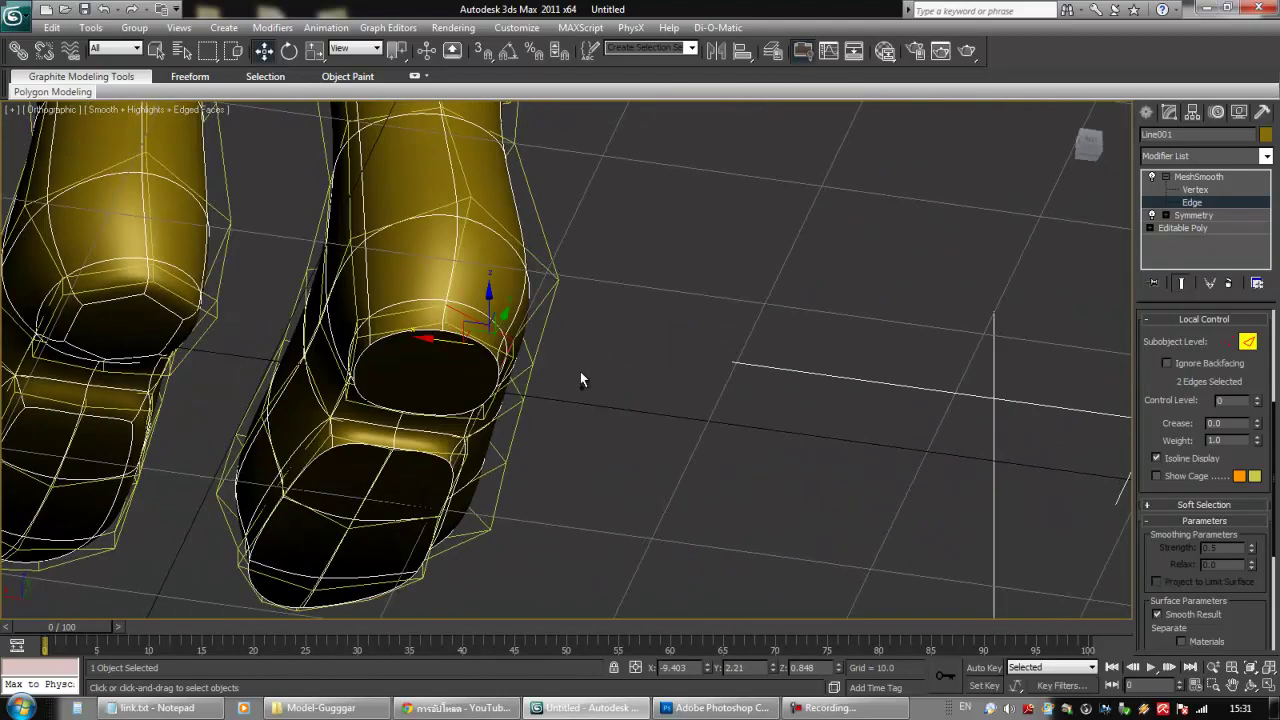
{"action": "left_click", "coordinate": [425, 310], "text": "ctrl"}
{"action": "middle_click_drag", "start_coordinate": [426, 340], "coordinate": [526, 381], "text": "alt"}
{"action": "left_click", "coordinate": [396, 294], "text": "ctrl"}
{"action": "left_click", "coordinate": [427, 305], "text": "alt"}
{"action": "left_click", "coordinate": [399, 294]}
{"action": "left_click", "coordinate": [370, 299], "text": "ctrl"}
{"action": "middle_click_drag", "start_coordinate": [549, 374], "coordinate": [735, 461], "text": "alt"}
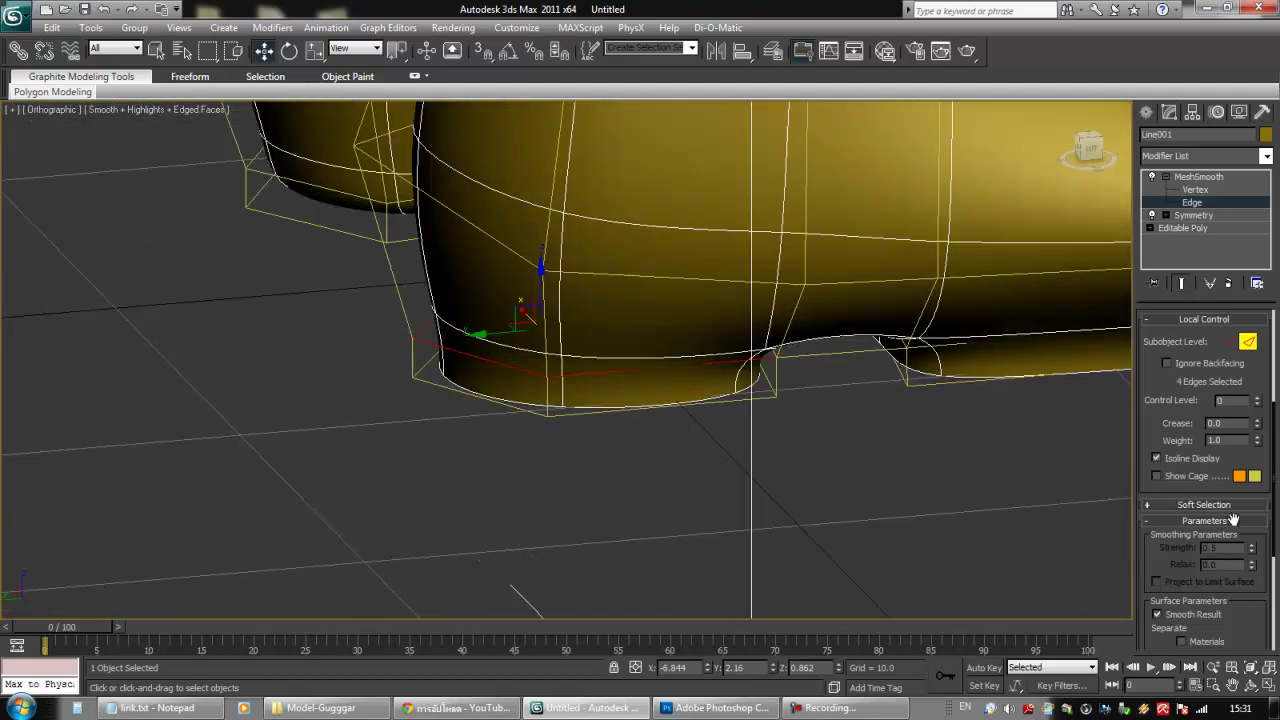
{"action": "left_click_drag", "start_coordinate": [1257, 425], "coordinate": [1246, 390]}
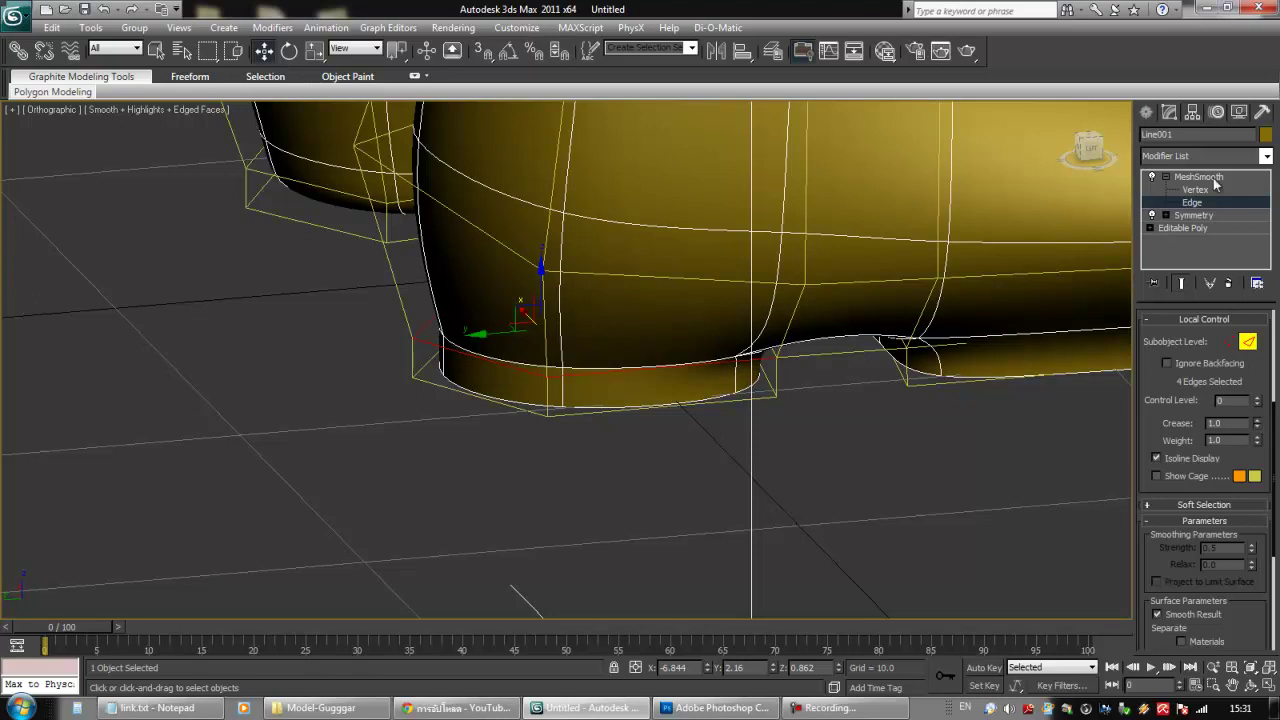
- Select the two remaining upper border edges of the heel facing the instep and inner side, and set their crease to 1.0
{"action": "middle_click_drag", "start_coordinate": [757, 414], "coordinate": [628, 381], "text": "alt"}
{"action": "left_click", "coordinate": [625, 318]}
{"action": "left_click", "coordinate": [712, 392], "text": "ctrl"}
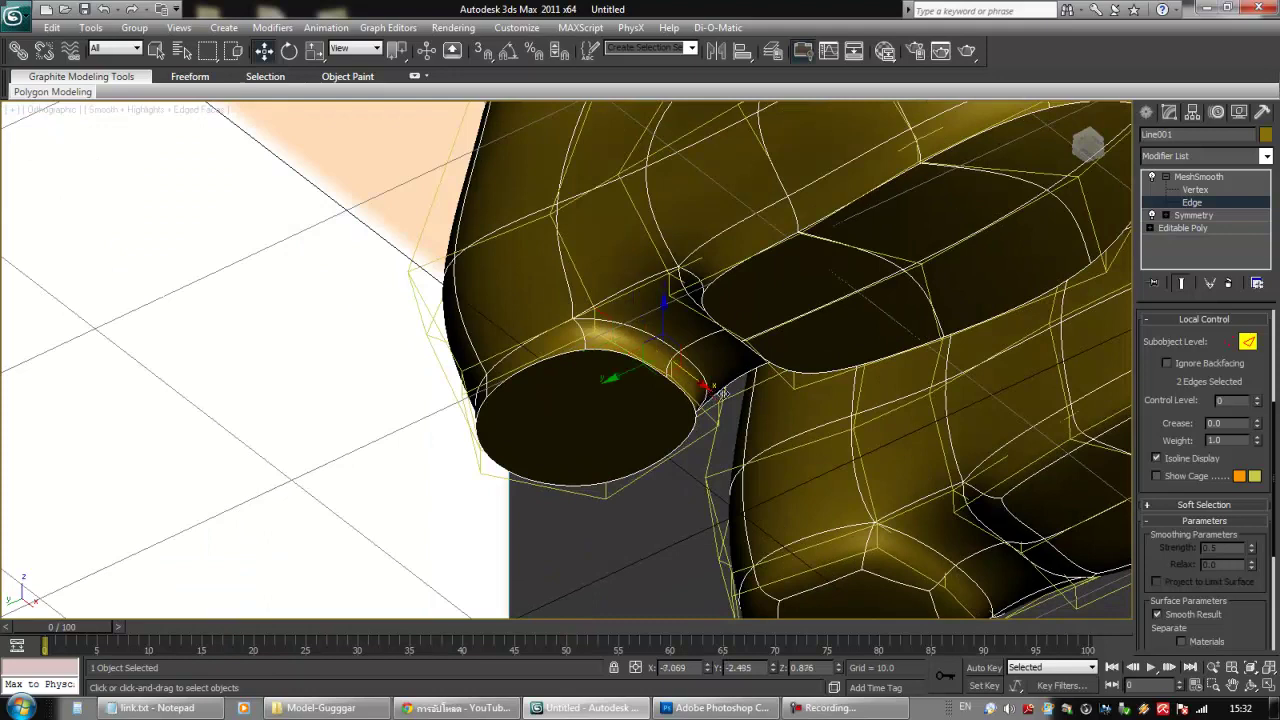
{"action": "middle_click_drag", "start_coordinate": [724, 402], "coordinate": [745, 415], "text": "alt"}
{"action": "left_click_drag", "start_coordinate": [1257, 424], "coordinate": [1222, 260]}
- Examine the creased heels and soles from the side and front, and compare the boots with the reference image
{"action": "middle_click_drag", "start_coordinate": [911, 280], "coordinate": [798, 355], "text": "alt"}
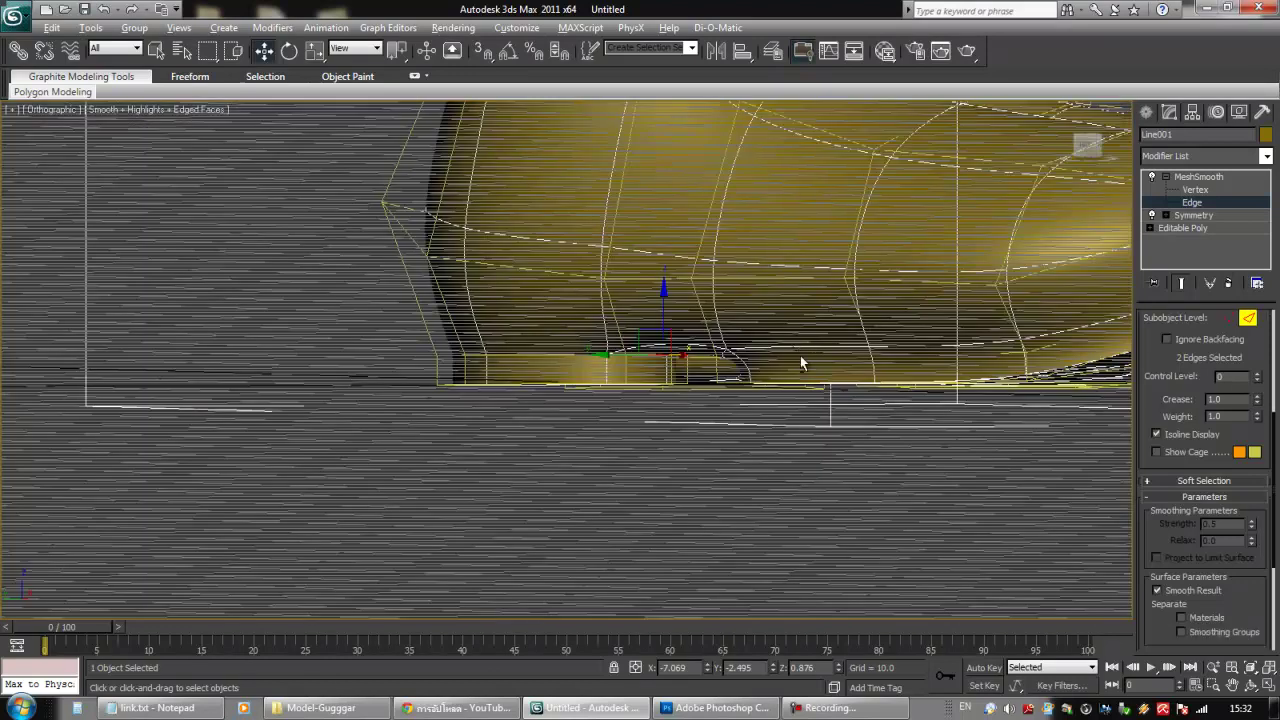
{"action": "scroll", "coordinate": [798, 355], "scroll_direction": "down", "scroll_amount": 10}
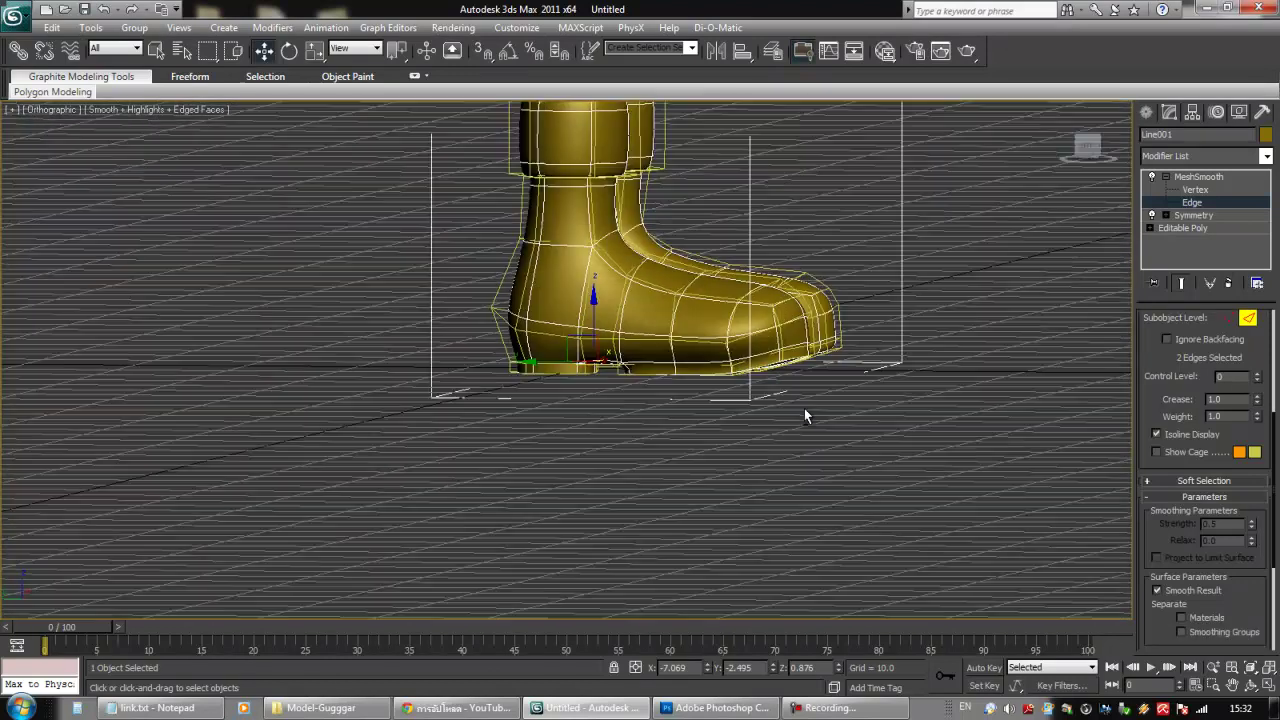
{"action": "middle_click_drag", "start_coordinate": [804, 410], "coordinate": [805, 458], "text": "alt"}
{"action": "middle_click_drag", "start_coordinate": [573, 240], "coordinate": [848, 350]}
{"action": "middle_click_drag", "start_coordinate": [650, 478], "coordinate": [632, 317]}
{"action": "scroll", "coordinate": [650, 394], "scroll_direction": "up", "scroll_amount": 2}
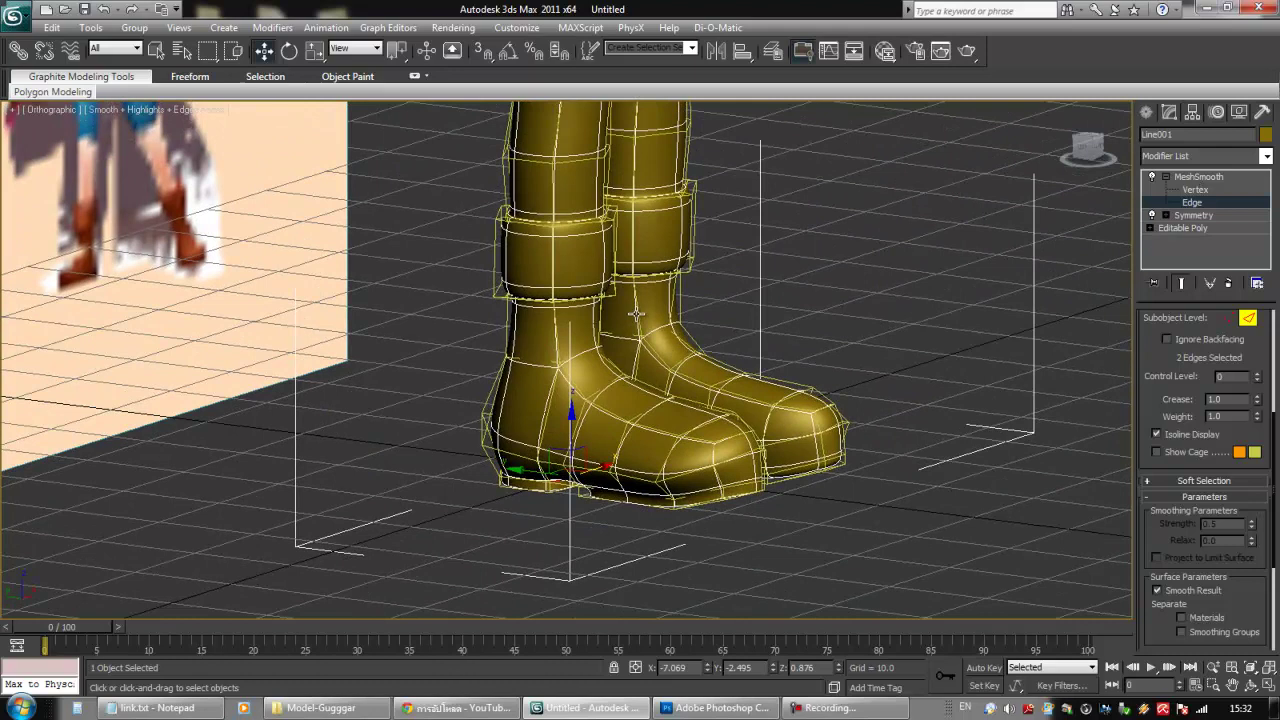
{"action": "scroll", "coordinate": [614, 378], "scroll_direction": "down", "scroll_amount": 5}
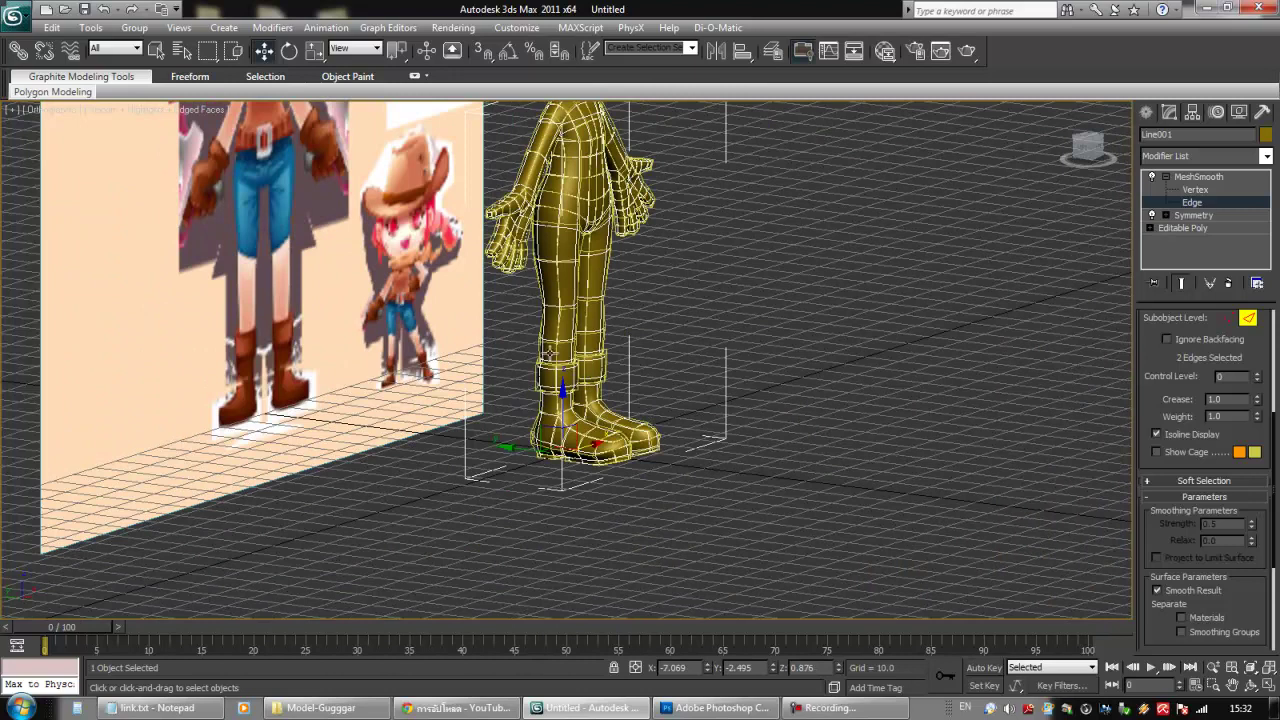
{"action": "middle_click_drag", "start_coordinate": [657, 381], "coordinate": [631, 377], "text": "alt"}
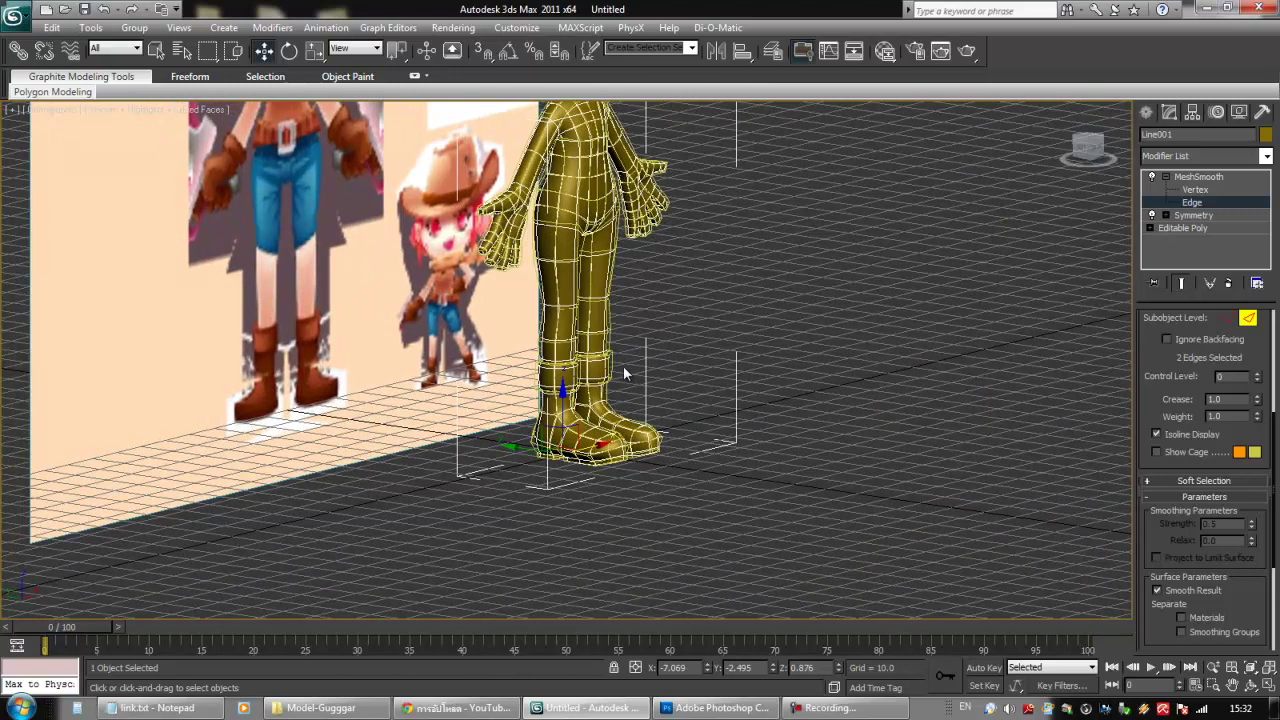
{"action": "middle_click_drag", "start_coordinate": [570, 430], "coordinate": [575, 455], "text": "alt"}
{"action": "scroll", "coordinate": [605, 385], "scroll_direction": "up", "scroll_amount": 2}
{"action": "middle_click_drag", "start_coordinate": [605, 385], "coordinate": [596, 462]}
- Examine the creased heel and front sole of the boots from below and from several angles
{"action": "middle_click_drag", "start_coordinate": [649, 418], "coordinate": [630, 290], "text": "alt"}
{"action": "middle_click_drag", "start_coordinate": [630, 290], "coordinate": [740, 246], "text": "alt"}
{"action": "scroll", "coordinate": [690, 350], "scroll_direction": "up", "scroll_amount": 4}
{"action": "middle_click_drag", "start_coordinate": [686, 369], "coordinate": [663, 300], "text": "alt"}
{"action": "scroll", "coordinate": [575, 441], "scroll_direction": "up", "scroll_amount": 2}
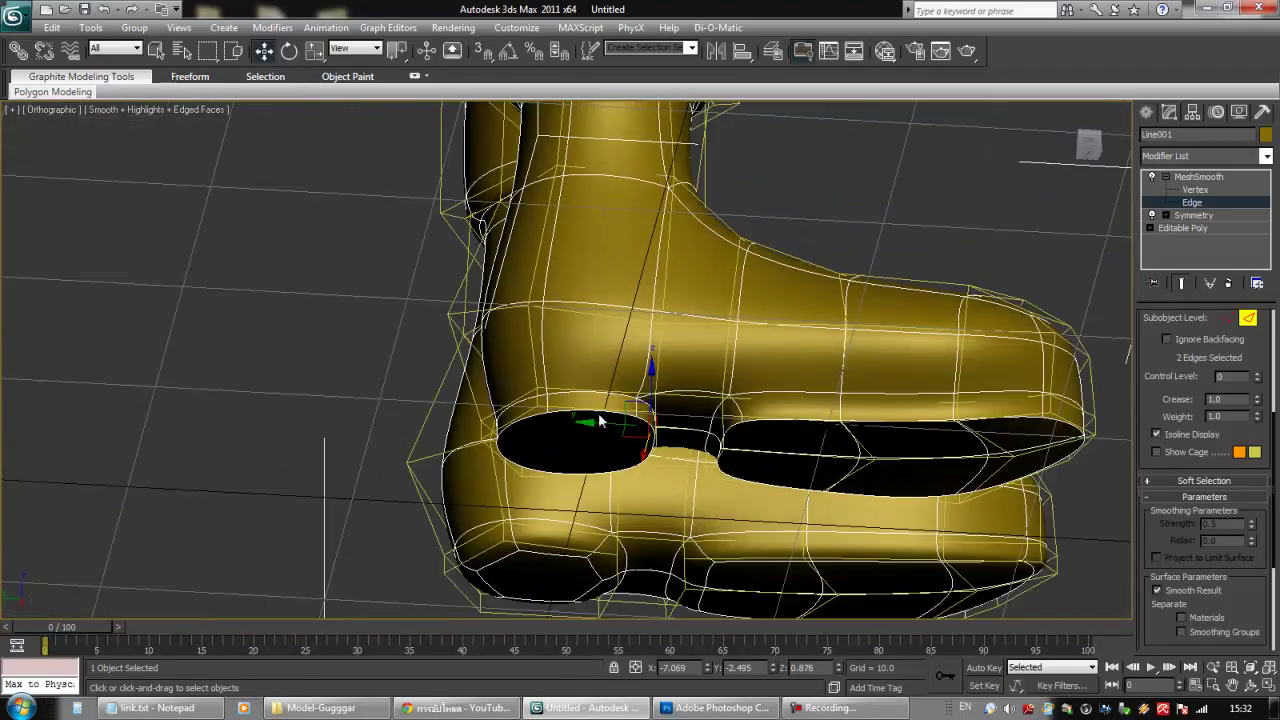
{"action": "mouse_move", "coordinate": [607, 461]}
{"action": "middle_mouse_down", "text": "alt"}
{"action": "mouse_move", "coordinate": [651, 506]}
{"action": "mouse_move", "coordinate": [634, 514]}
{"action": "mouse_move", "coordinate": [621, 477]}
{"action": "middle_mouse_up", "text": "alt"}
{"action": "middle_click_drag", "start_coordinate": [735, 460], "coordinate": [606, 520], "text": "alt"}
{"action": "middle_click_drag", "start_coordinate": [690, 405], "coordinate": [646, 437], "text": "alt"}
- Compare the whole legs and boots with the reference character from the front
{"action": "scroll", "coordinate": [734, 409], "scroll_direction": "down", "scroll_amount": 5}
{"action": "middle_click_drag", "start_coordinate": [734, 409], "coordinate": [786, 440], "text": "alt"}
{"action": "middle_click_drag", "start_coordinate": [786, 375], "coordinate": [707, 421]}
{"action": "scroll", "coordinate": [780, 457], "scroll_direction": "down", "scroll_amount": 2}
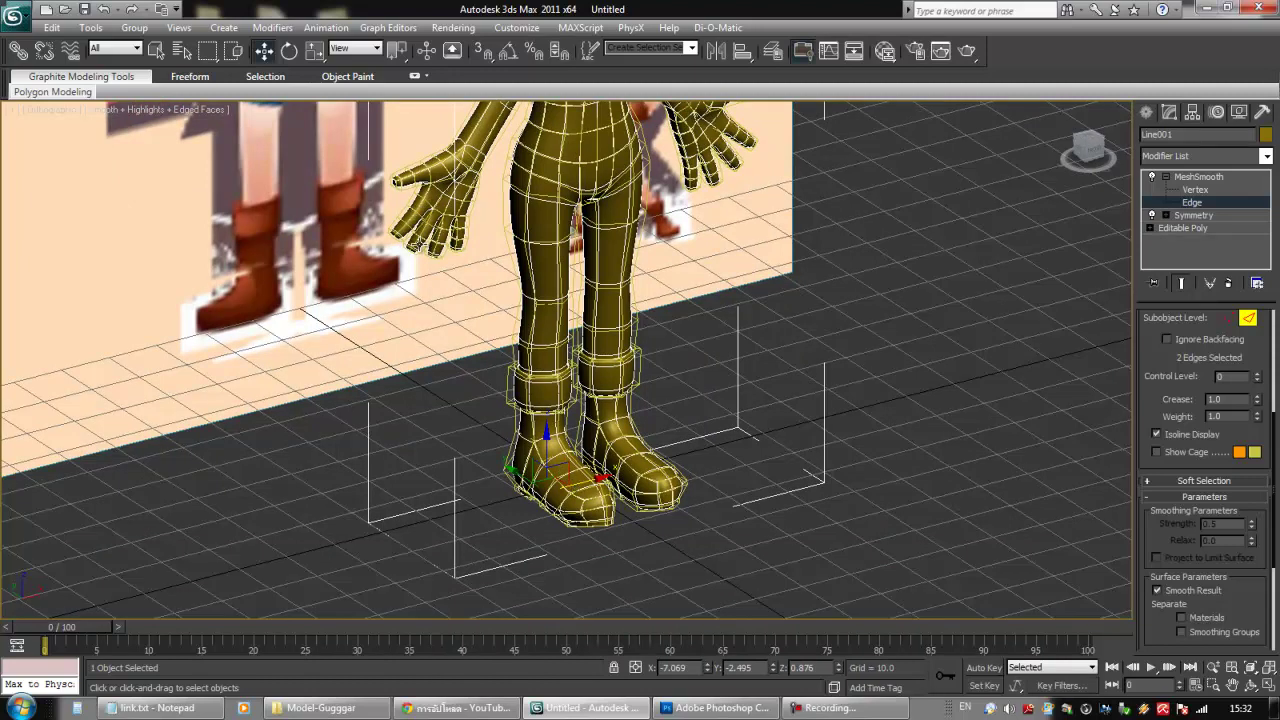
{"action": "scroll", "coordinate": [448, 243], "scroll_direction": "up", "scroll_amount": 2}
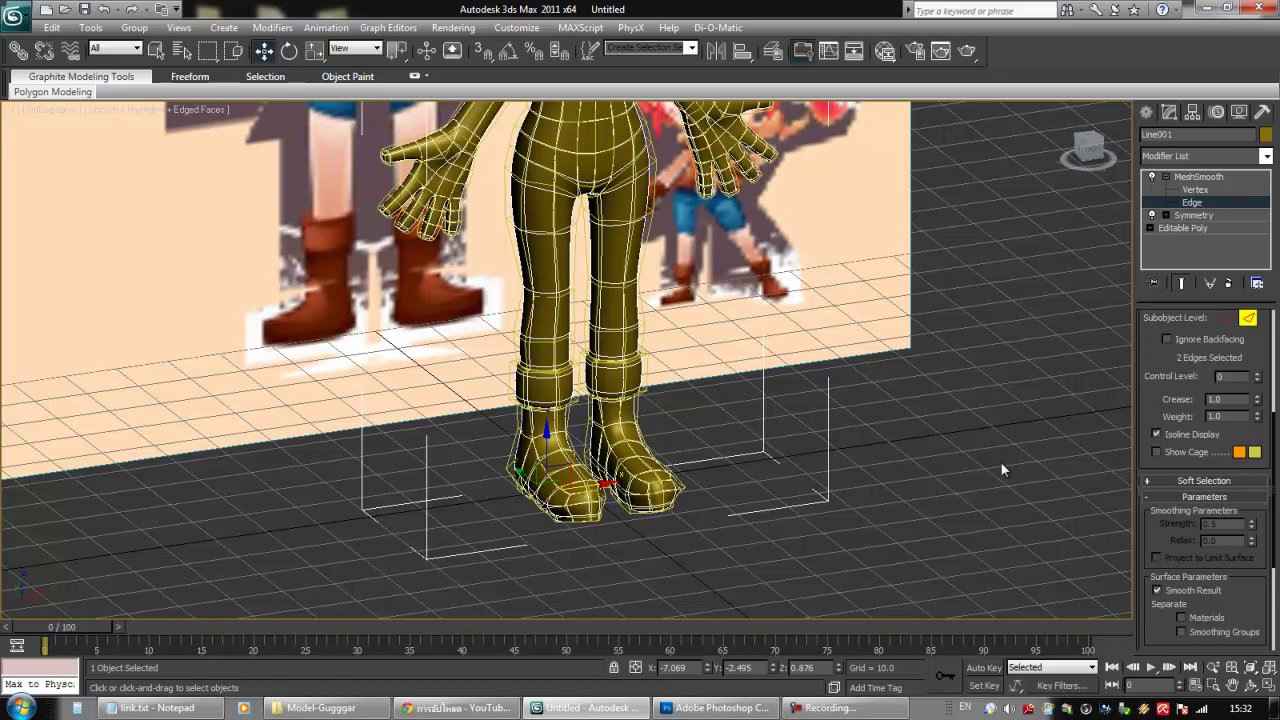
{"action": "middle_click_drag", "start_coordinate": [922, 453], "coordinate": [901, 447], "text": "alt"}
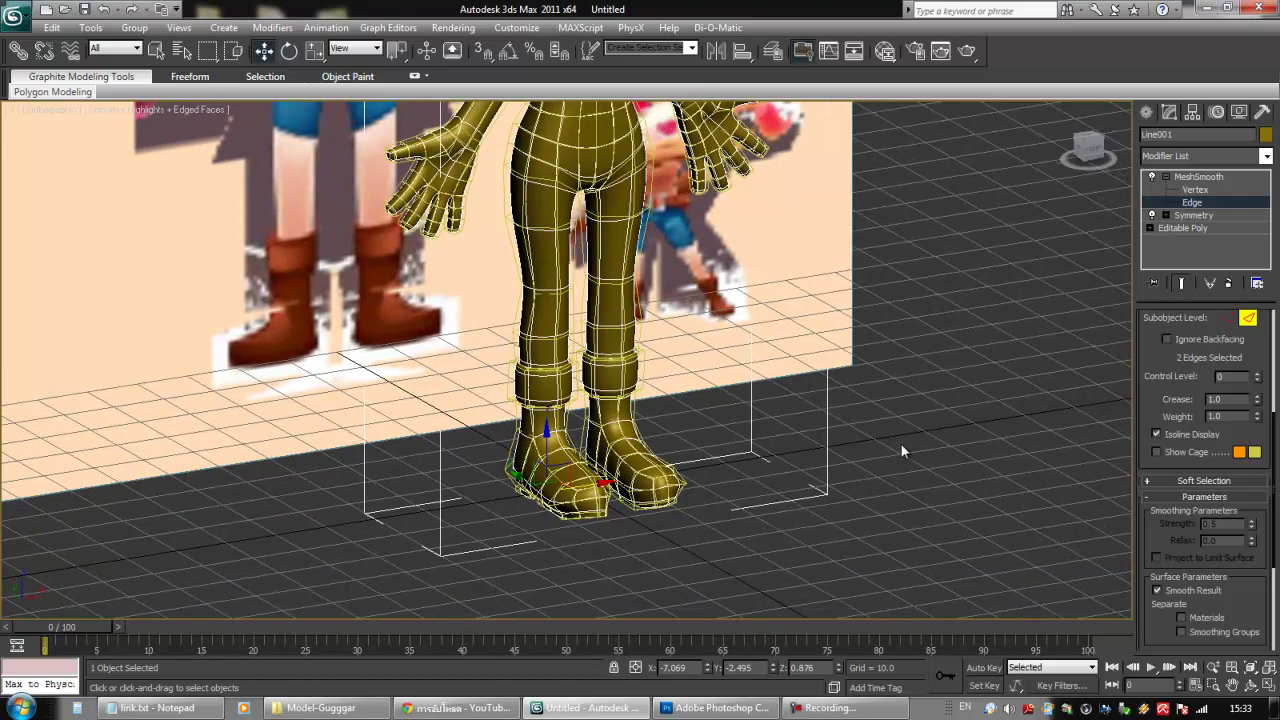